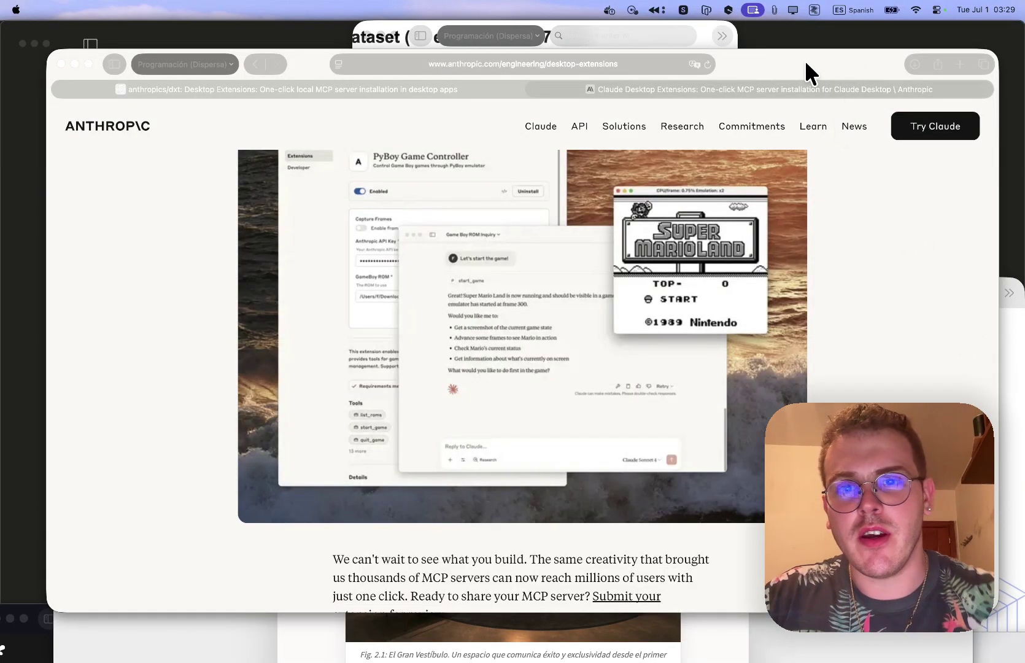
# Step: Read through Anthropic's Desktop Extensions article, covering the extension directory, the open ecosystem and the getting-started commands
pyautogui.scroll(3, 640, 232)
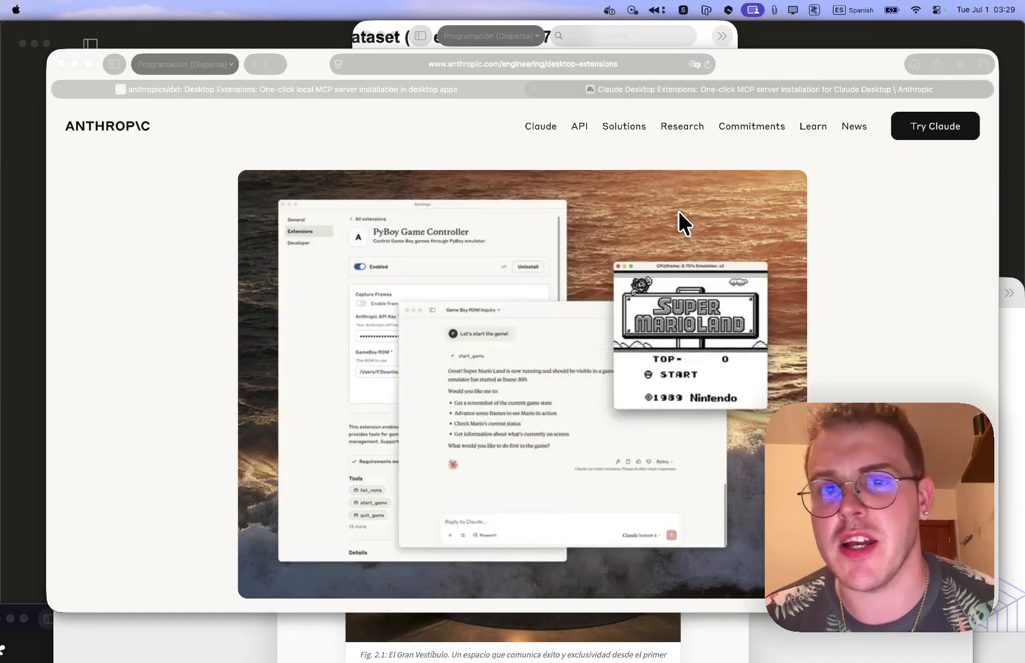
pyautogui.scroll(-2, 679, 221)
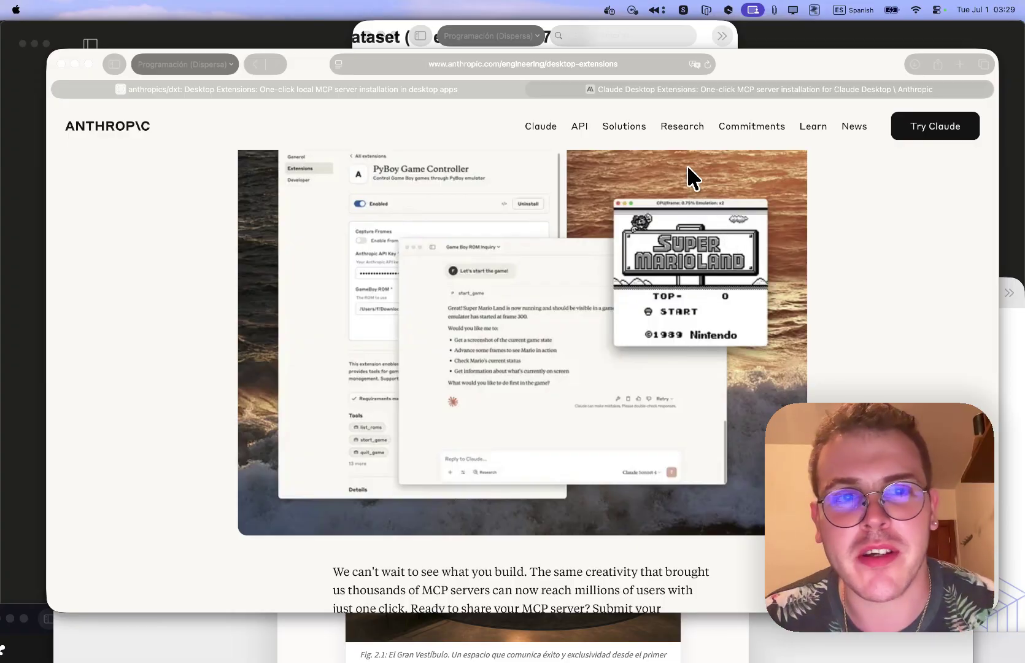
pyautogui.scroll(-8, 611, 301)
pyautogui.scroll(10, 606, 351)
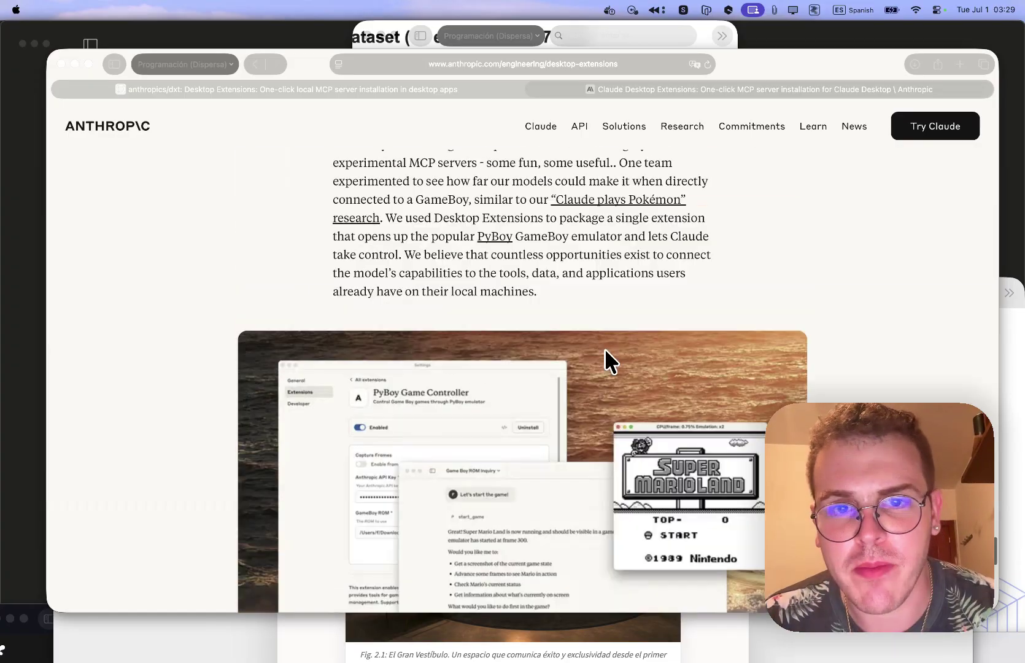
pyautogui.scroll(15, 606, 350)
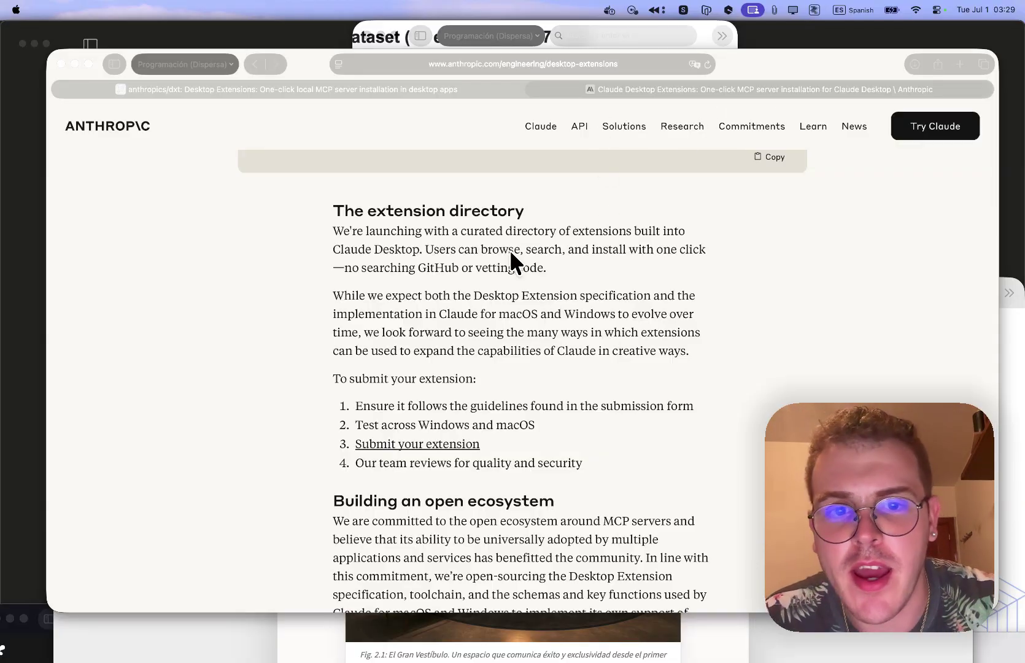
pyautogui.scroll(-5, 505, 270)
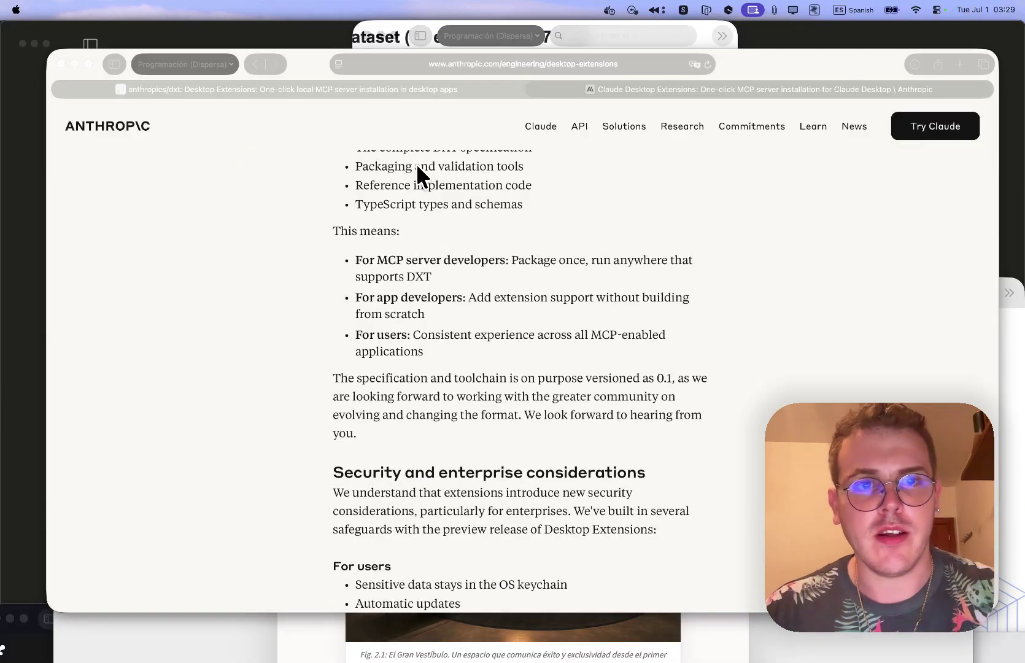
pyautogui.click(305, 83)
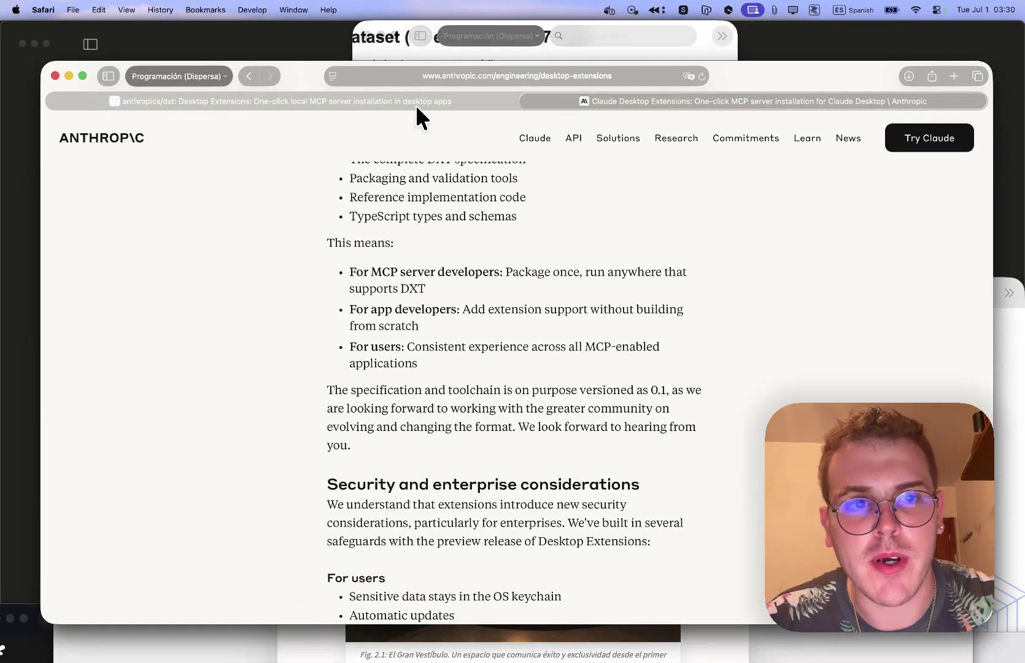
pyautogui.scroll(-10, 503, 239)
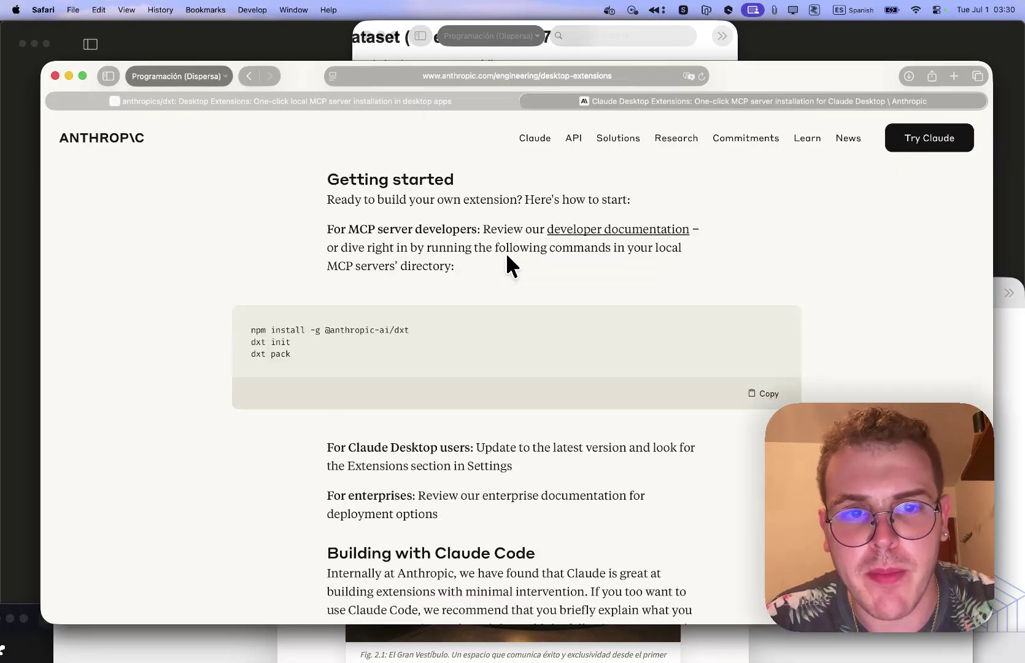
# Step: Bring up the anthropics/dxt GitHub repository and examine its README down to the prompt template for AI tools
pyautogui.click(412, 101)
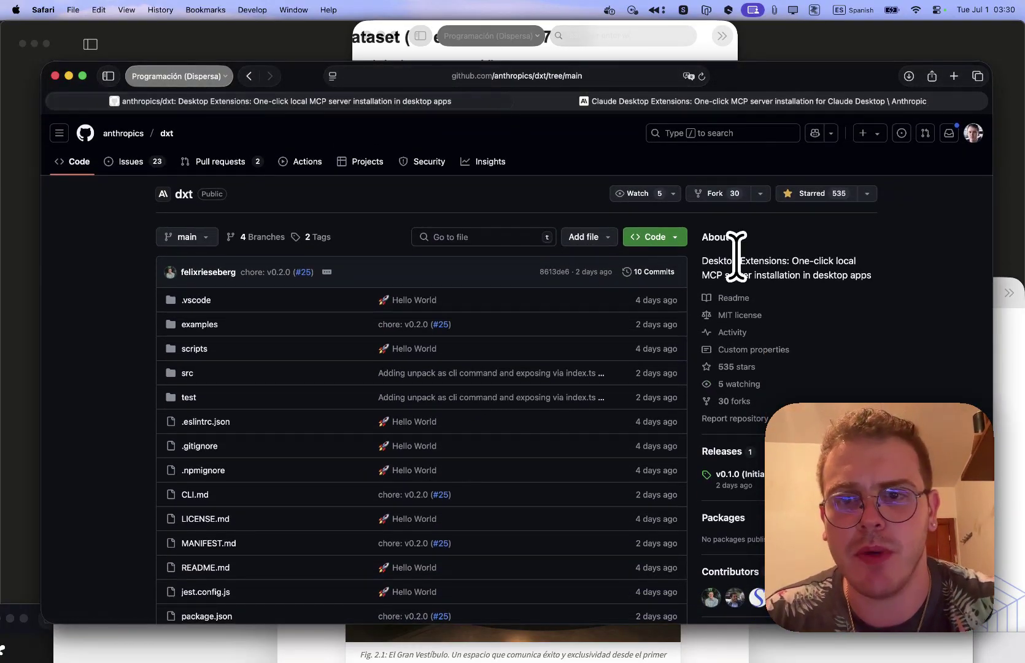
pyautogui.scroll(-2, 697, 298)
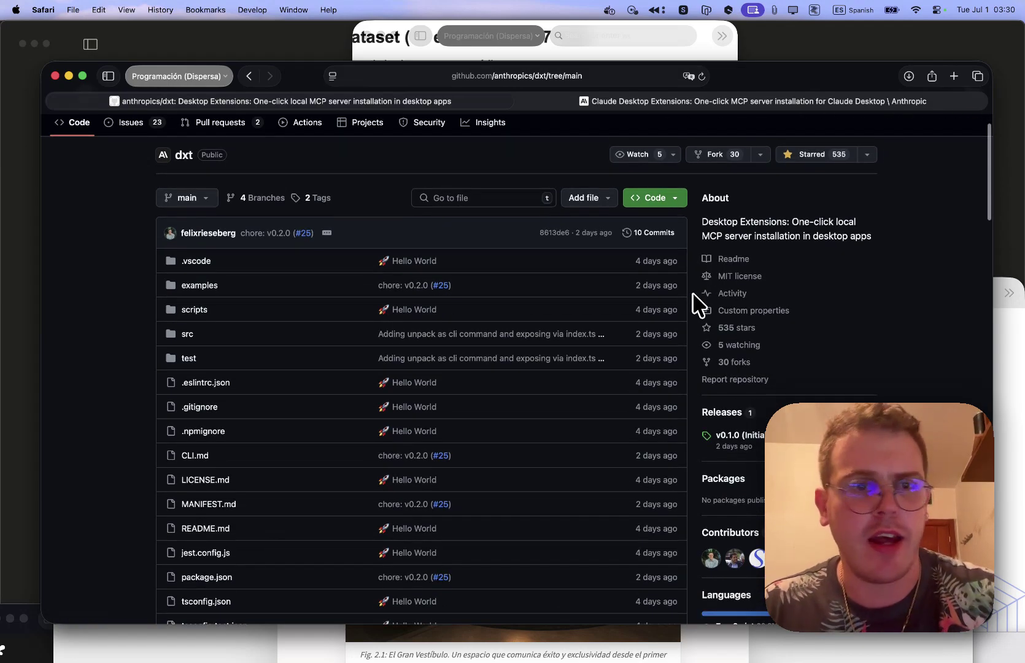
pyautogui.scroll(-20, 698, 305)
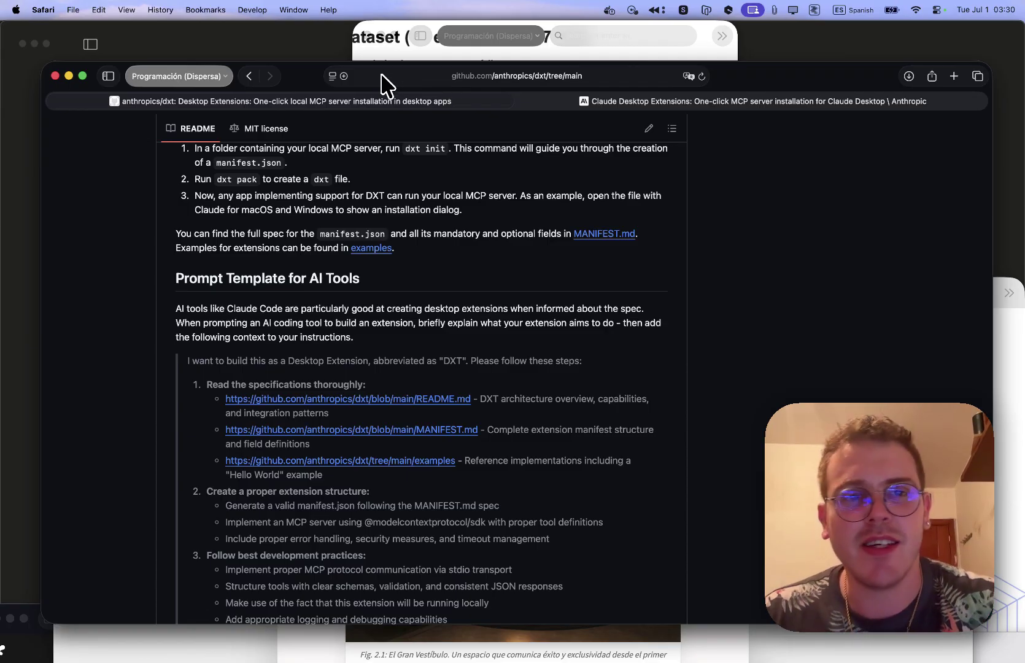
# Step: Switch to Claude, go to the Developer settings listing the local MCP servers and reveal their configuration file in Finder
pyautogui.press('super+Tab')
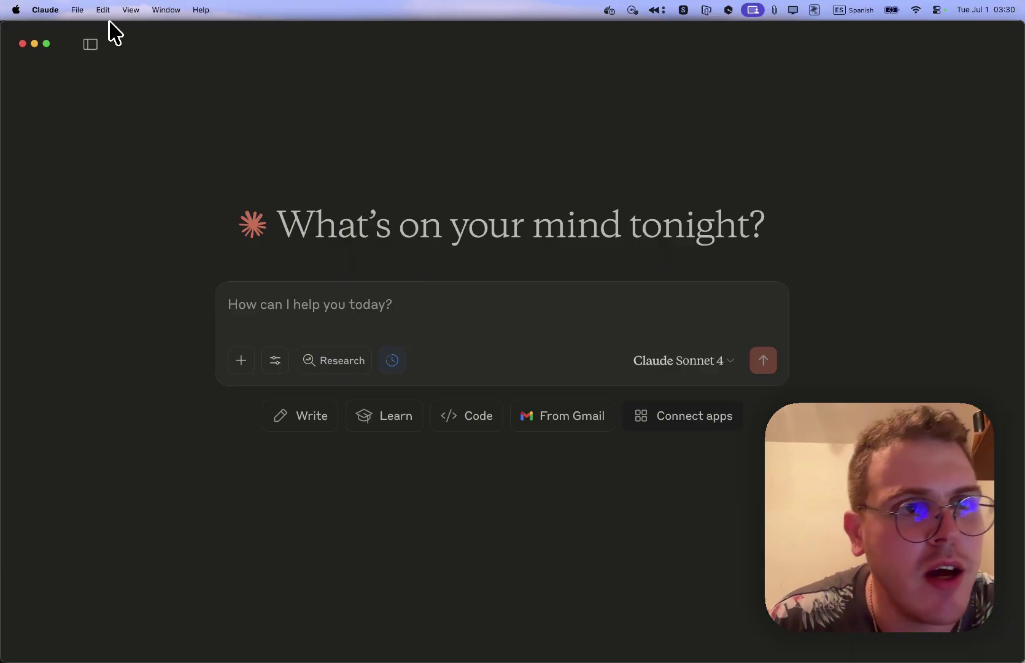
pyautogui.click(51, 10)
pyautogui.click(86, 51)
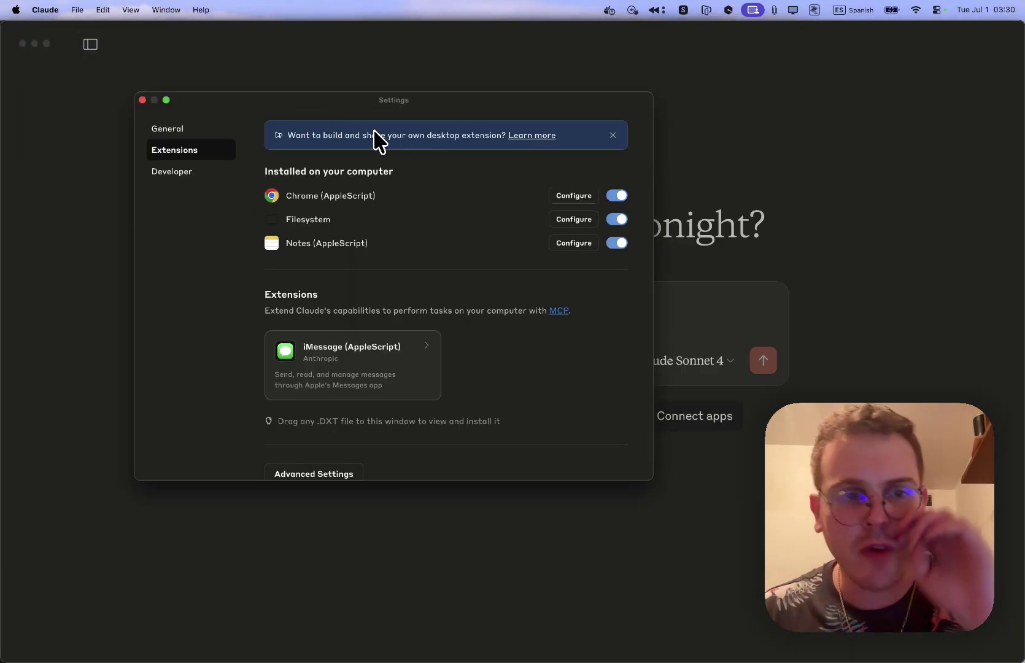
pyautogui.click(208, 168)
pyautogui.scroll(-8, 332, 279)
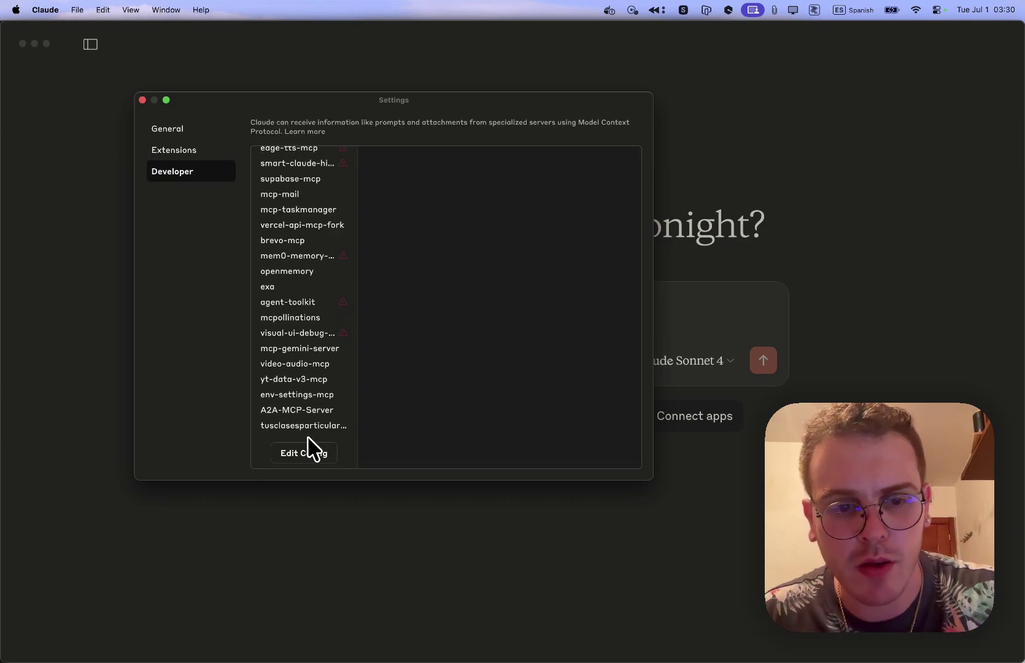
pyautogui.click(310, 453)
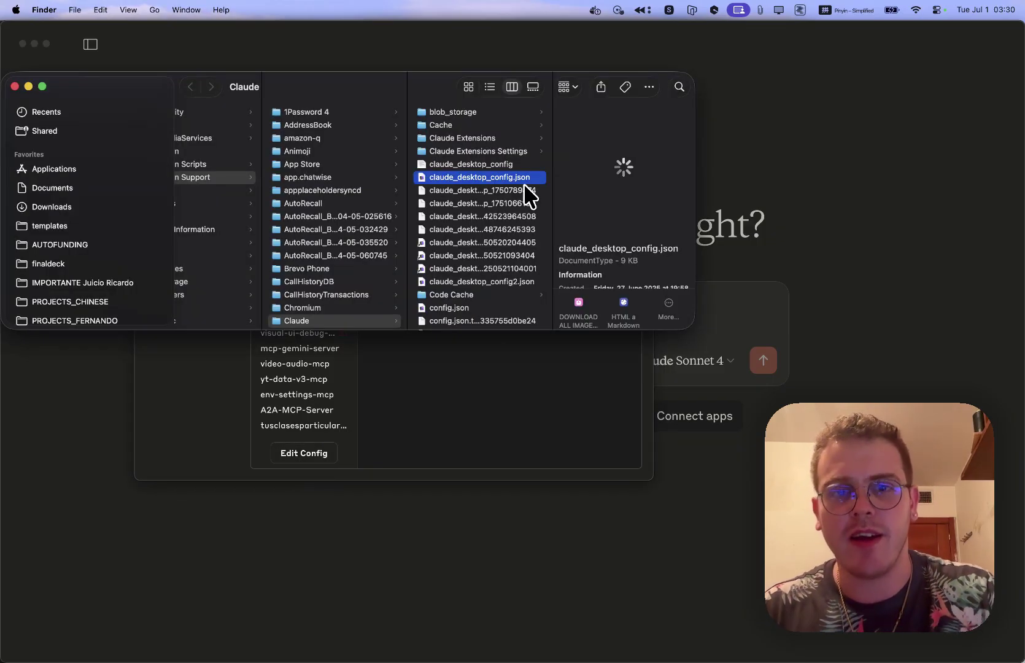
# Step: Try to preview the contents of claude_desktop_config.json and of the neighbouring claude_desktop_config file
pyautogui.press('space')
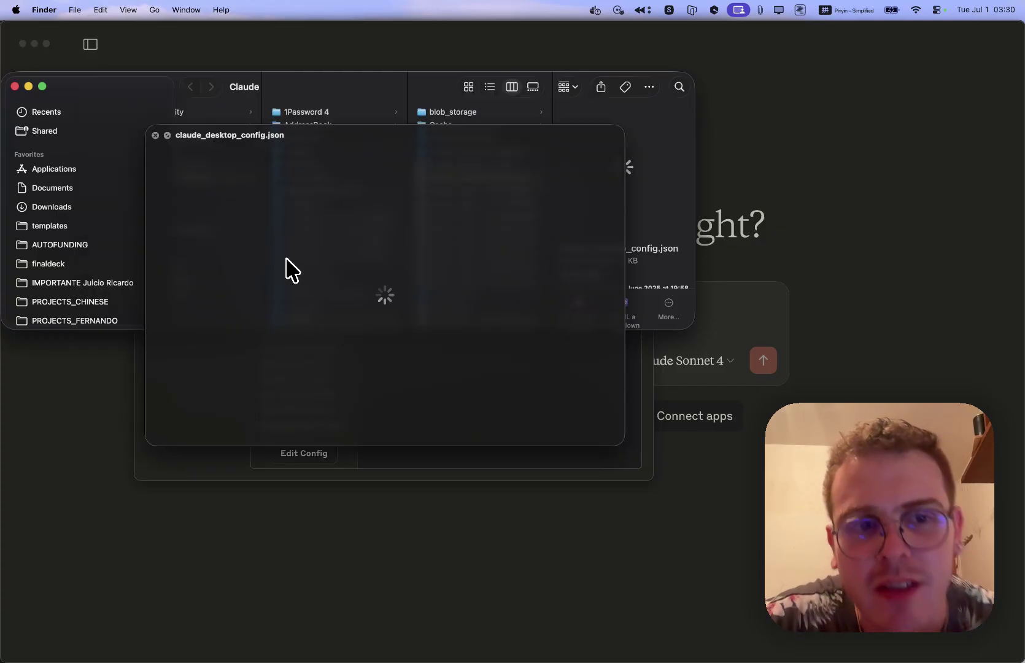
pyautogui.press('space')
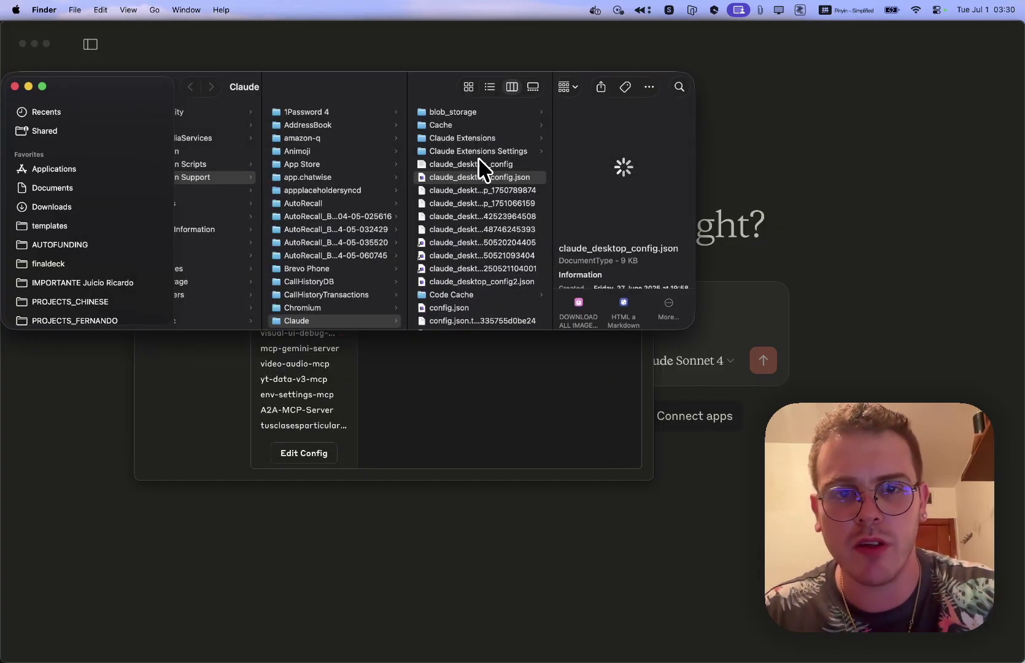
pyautogui.click(491, 175)
pyautogui.press('space')
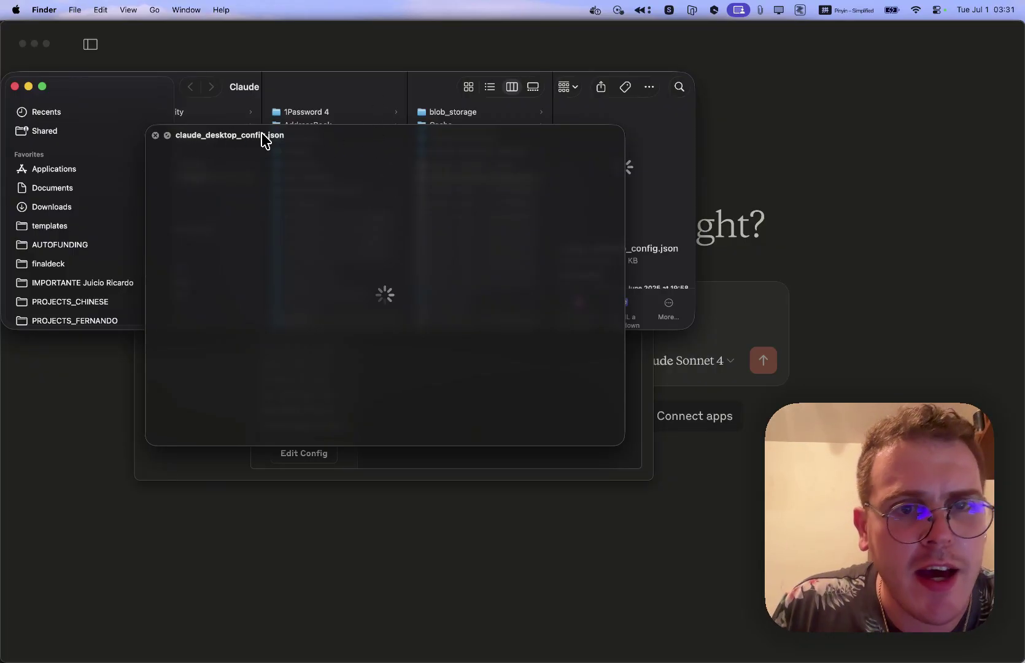
pyautogui.moveTo(272, 138); pyautogui.dragTo(428, 172)
pyautogui.click(506, 178)
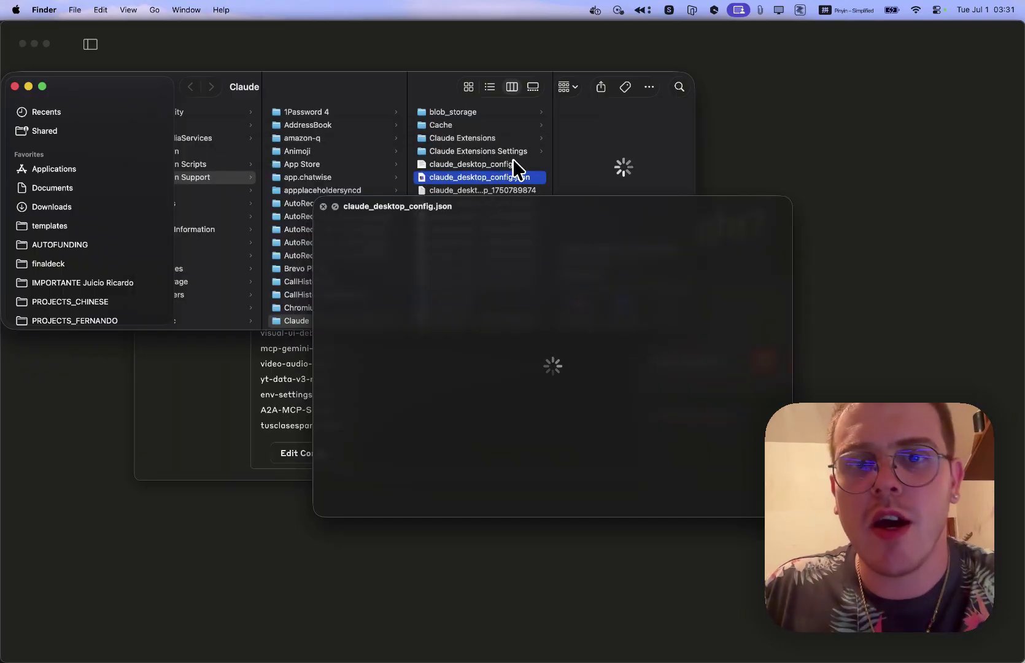
pyautogui.click(518, 165)
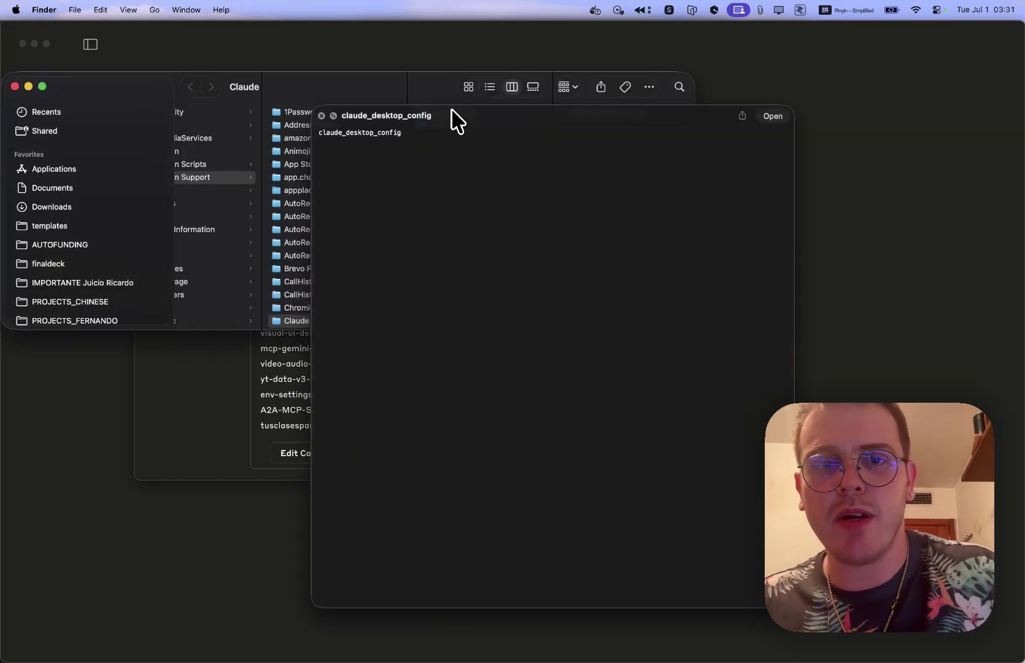
pyautogui.press('Down')
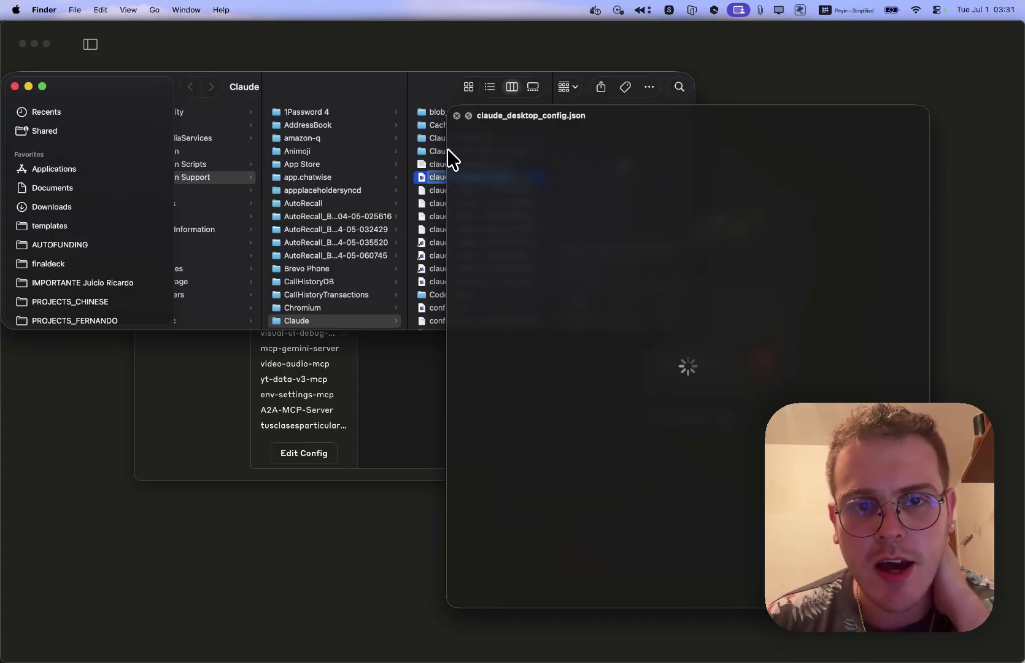
pyautogui.click(456, 116)
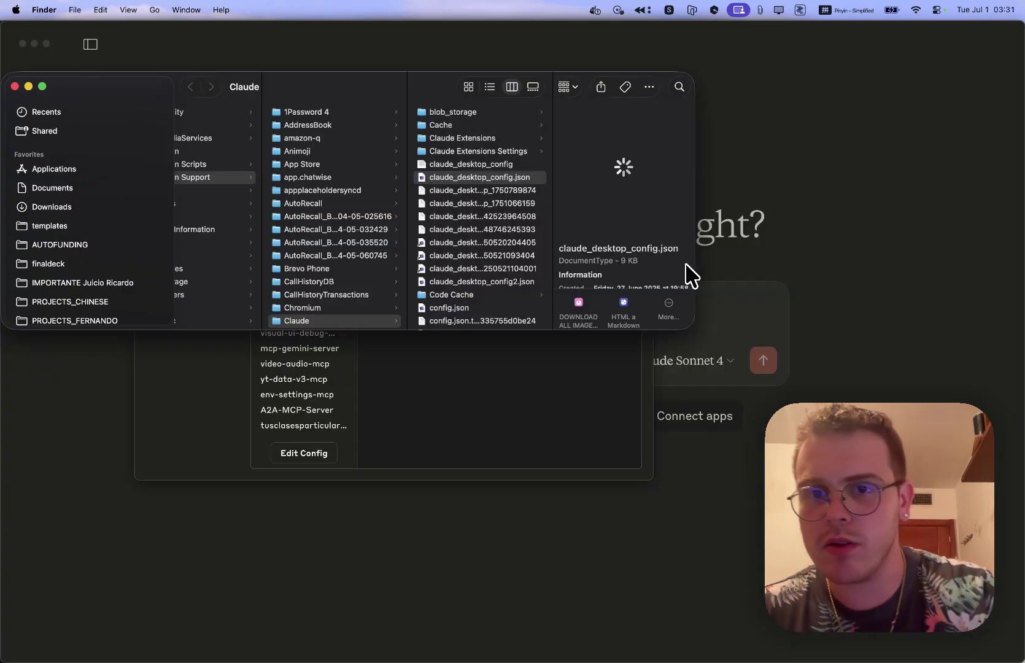
# Step: Preview claude_desktop_config2.json and examine how its MCP servers are defined
pyautogui.click(510, 281)
pyautogui.press('space')
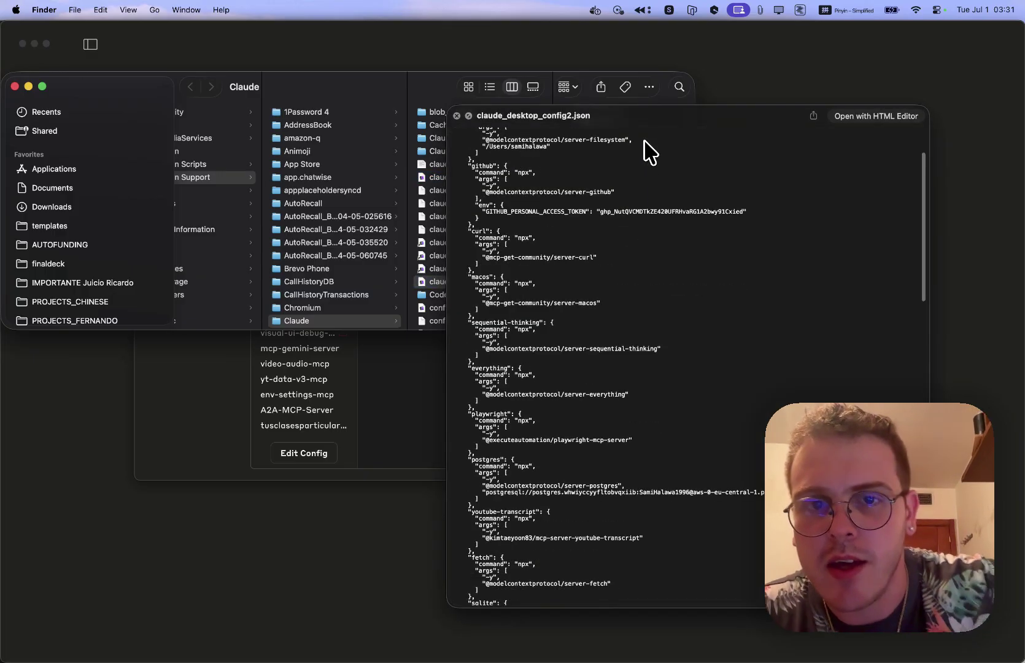
pyautogui.scroll(4, 504, 191)
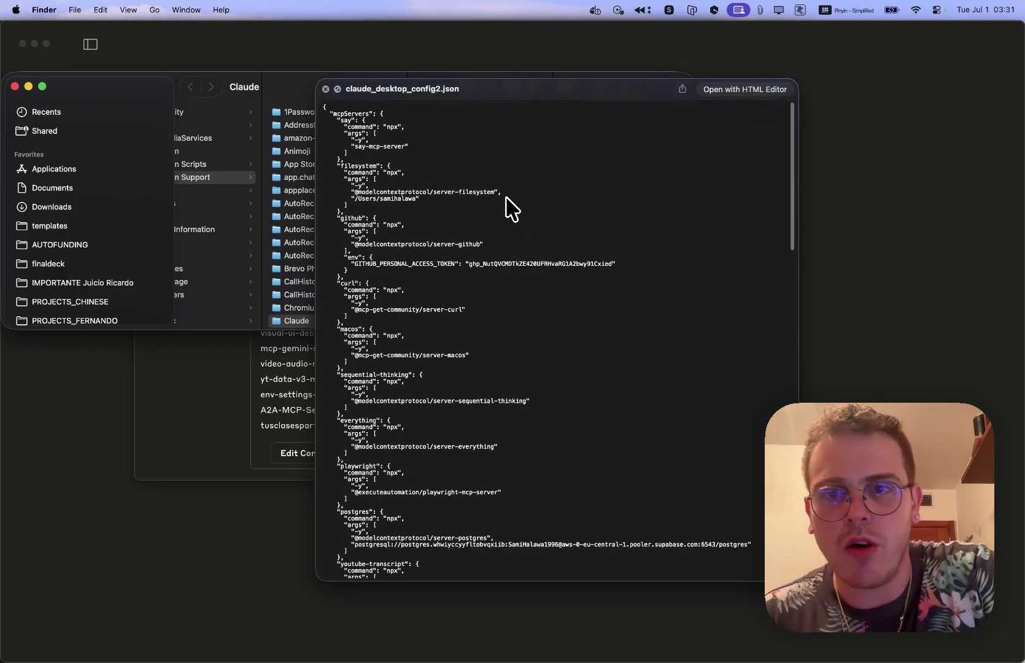
pyautogui.scroll(-3, 712, 178)
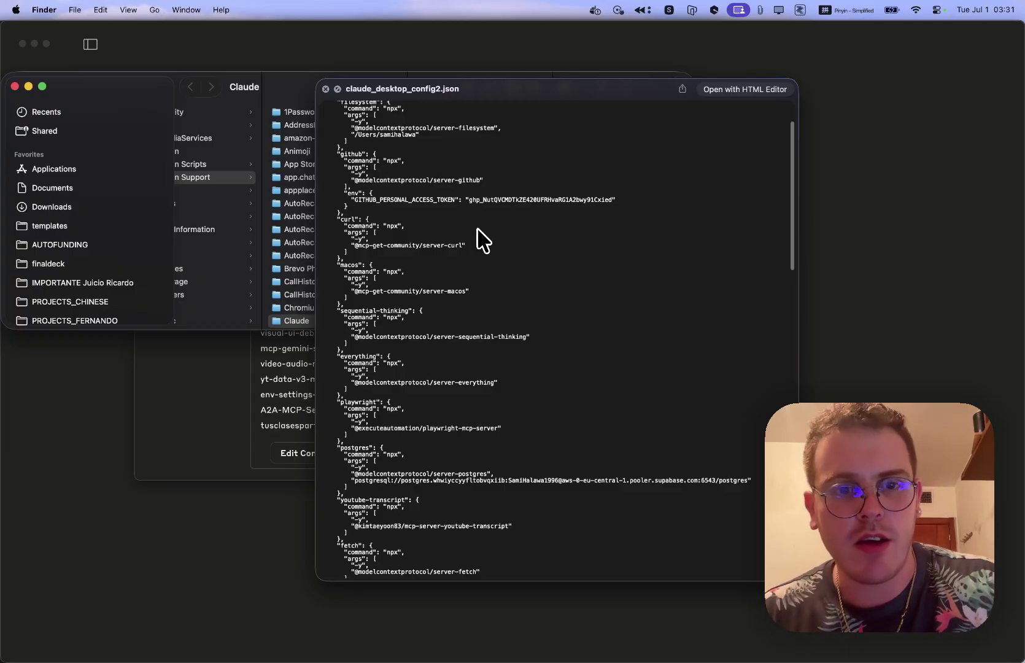
# Step: Switch to Smithery Playground and display the Exa server's install configuration for Claude Desktop
pyautogui.press('alt+super+d')
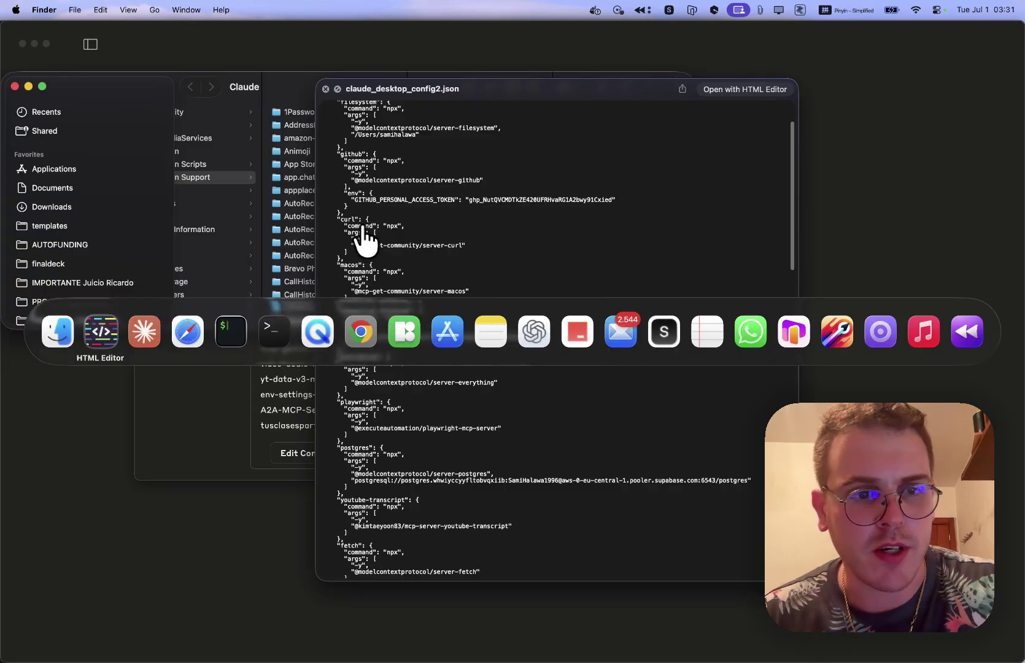
pyautogui.click(656, 330)
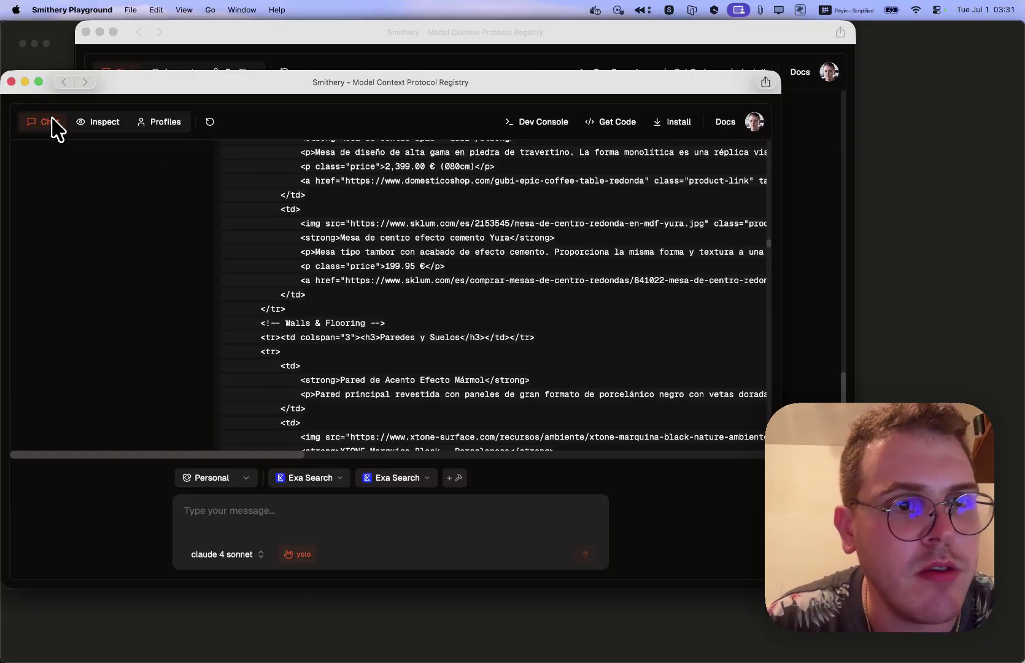
pyautogui.scroll(5, 728, 172)
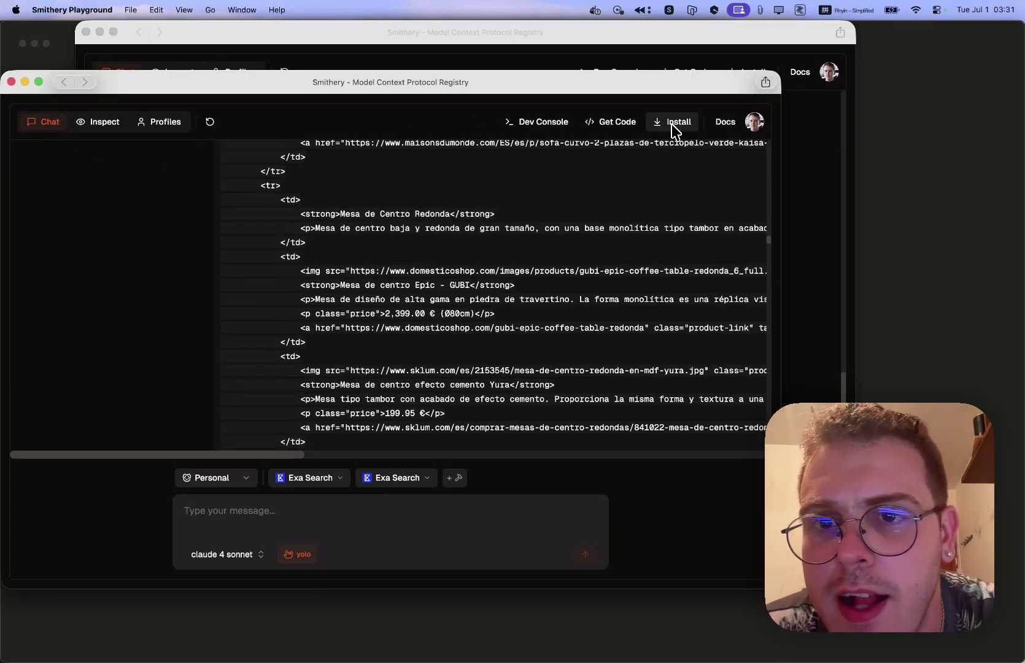
pyautogui.click(673, 125)
pyautogui.click(572, 182)
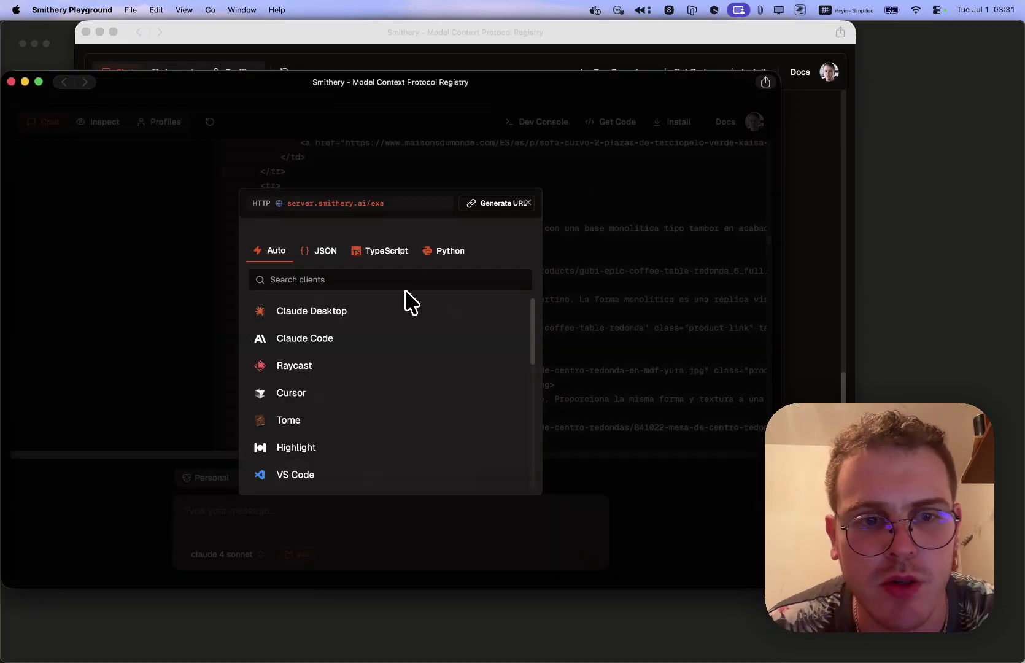
pyautogui.click(375, 319)
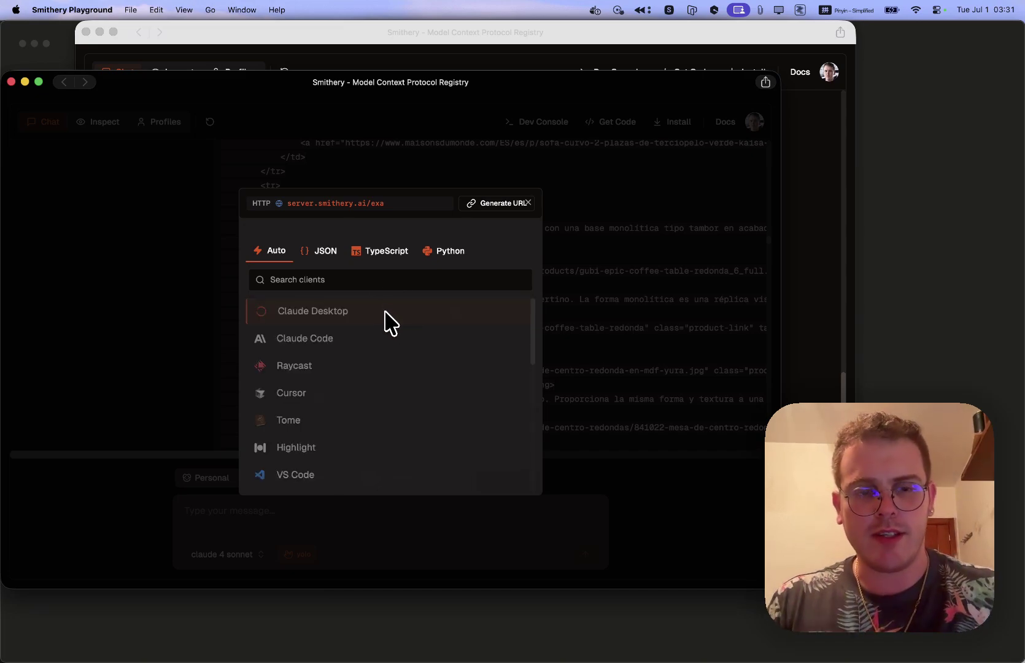
pyautogui.click(329, 290)
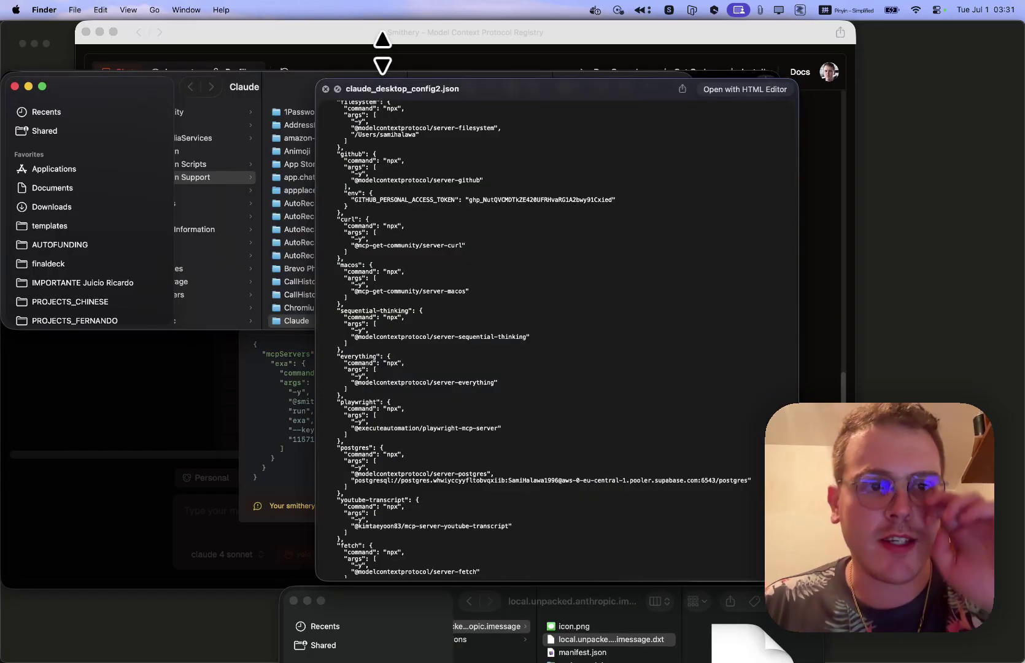
# Step: Return to Claude and display the Extensions settings with the installed desktop extensions
pyautogui.click(376, 59)
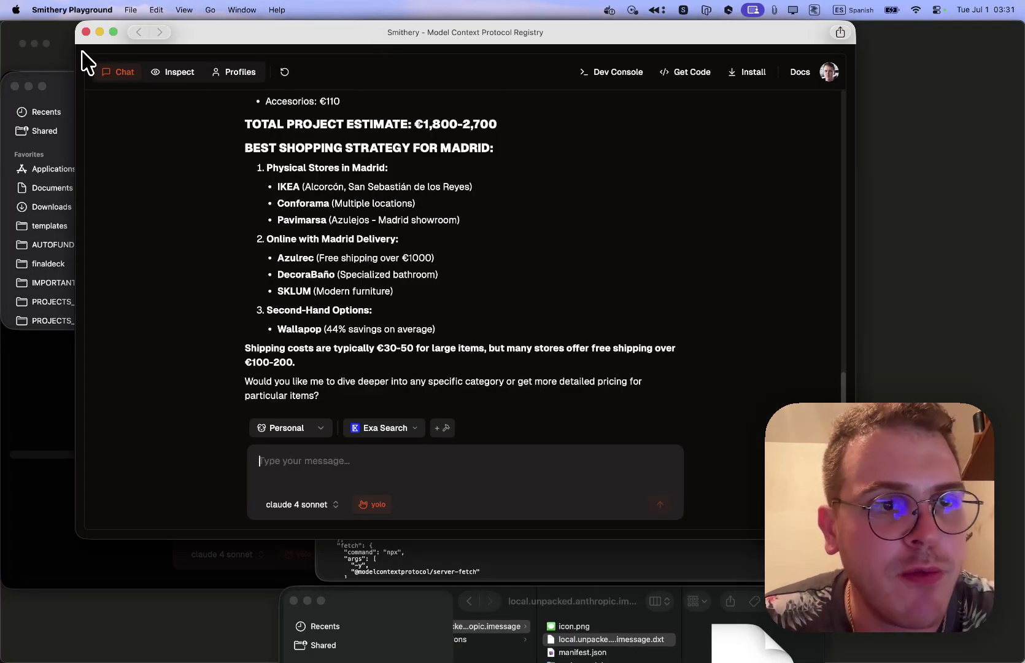
pyautogui.press('super+Tab')
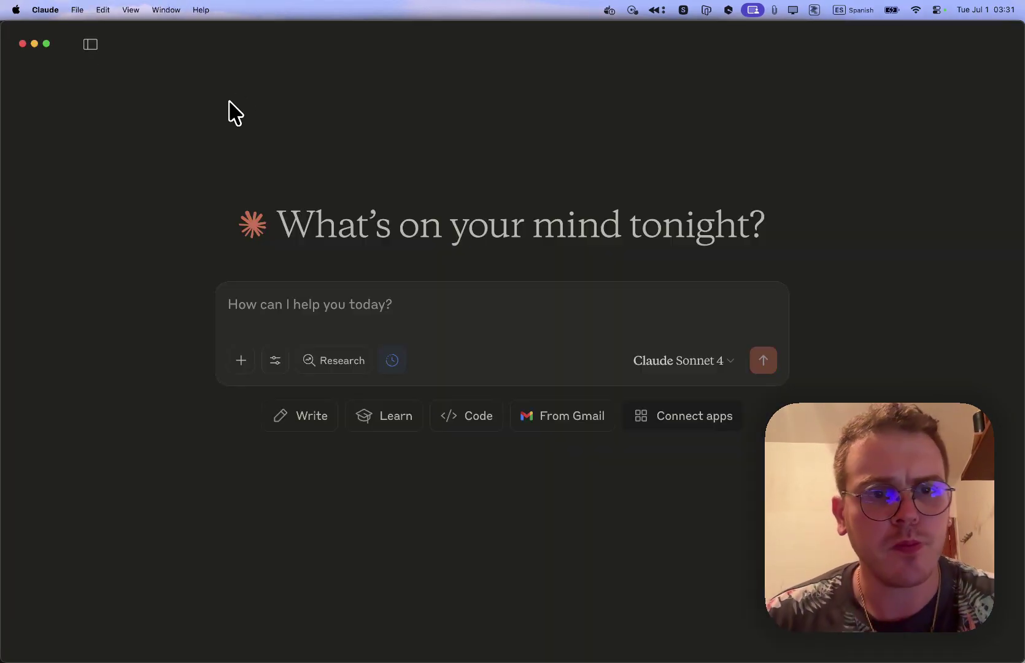
pyautogui.click(45, 10)
pyautogui.click(71, 48)
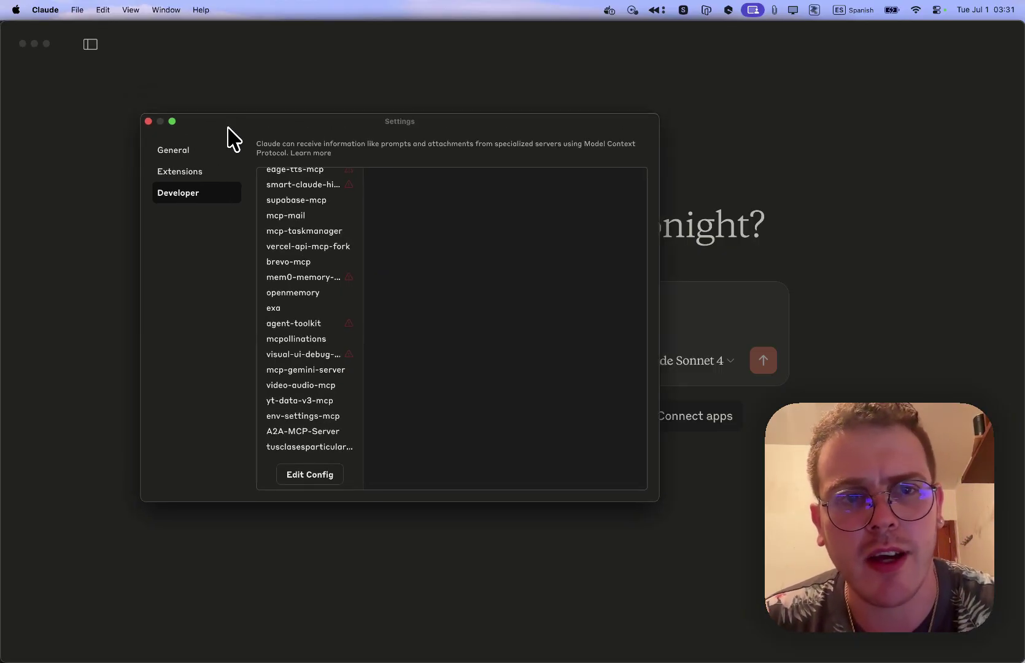
pyautogui.click(204, 175)
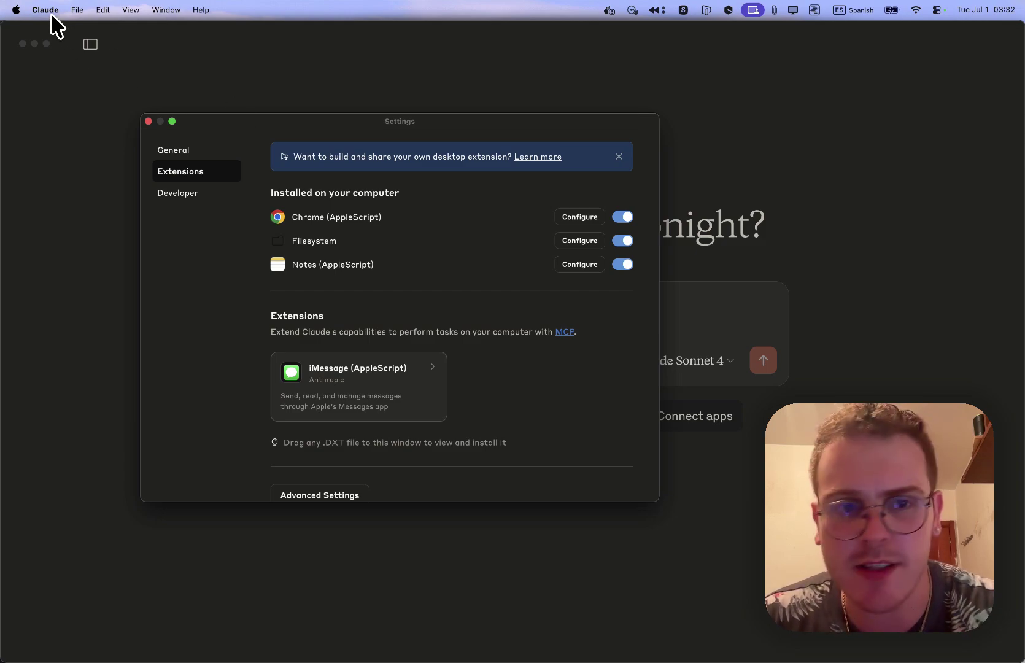
pyautogui.click(49, 10)
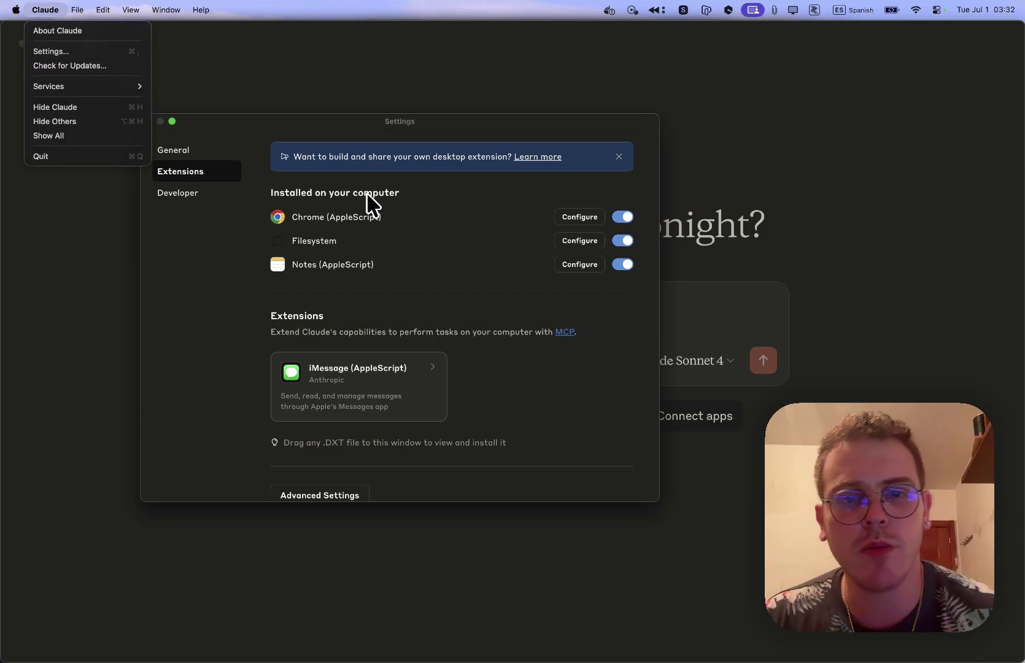
# Step: Switch to Safari and examine the anthropics/dxt repository's file list and README, including the extension-developer instructions and the AI prompt template
pyautogui.click(480, 218)
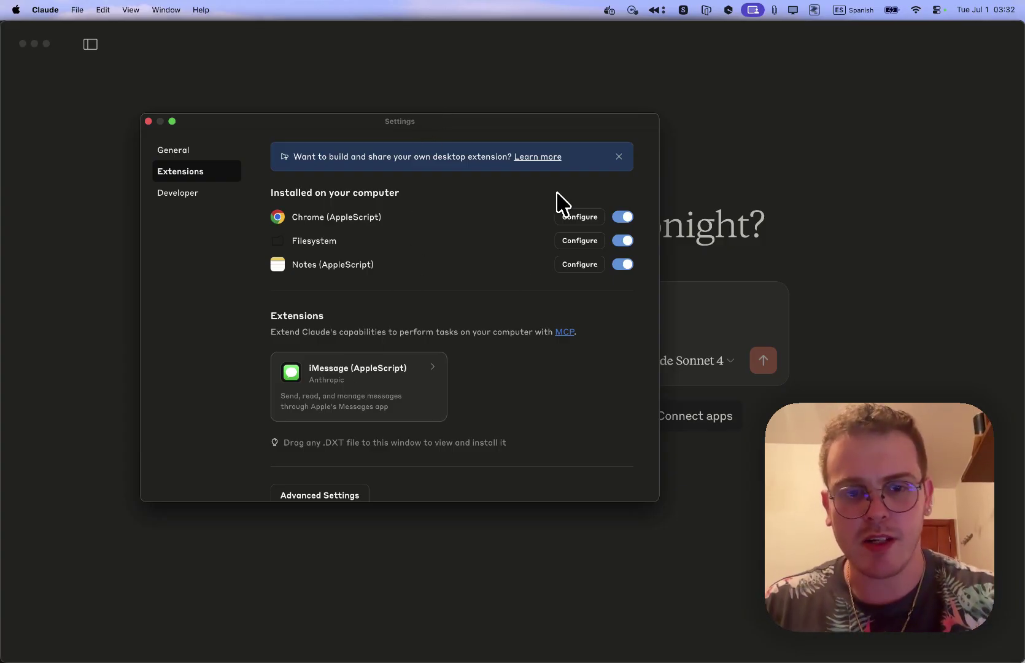
pyautogui.press('super+Tab')
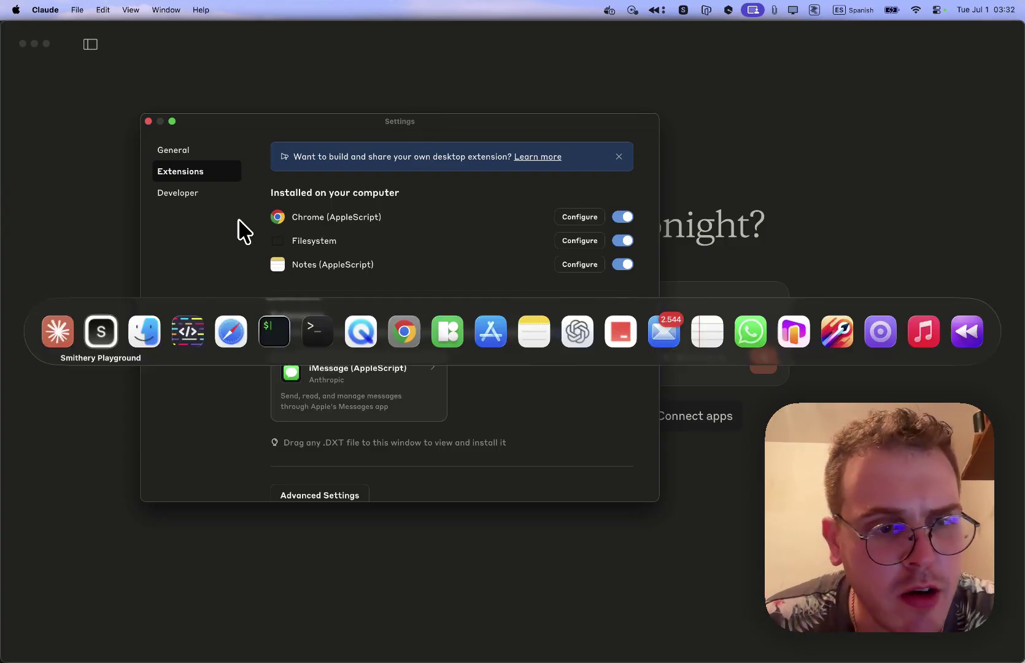
pyautogui.click(231, 319)
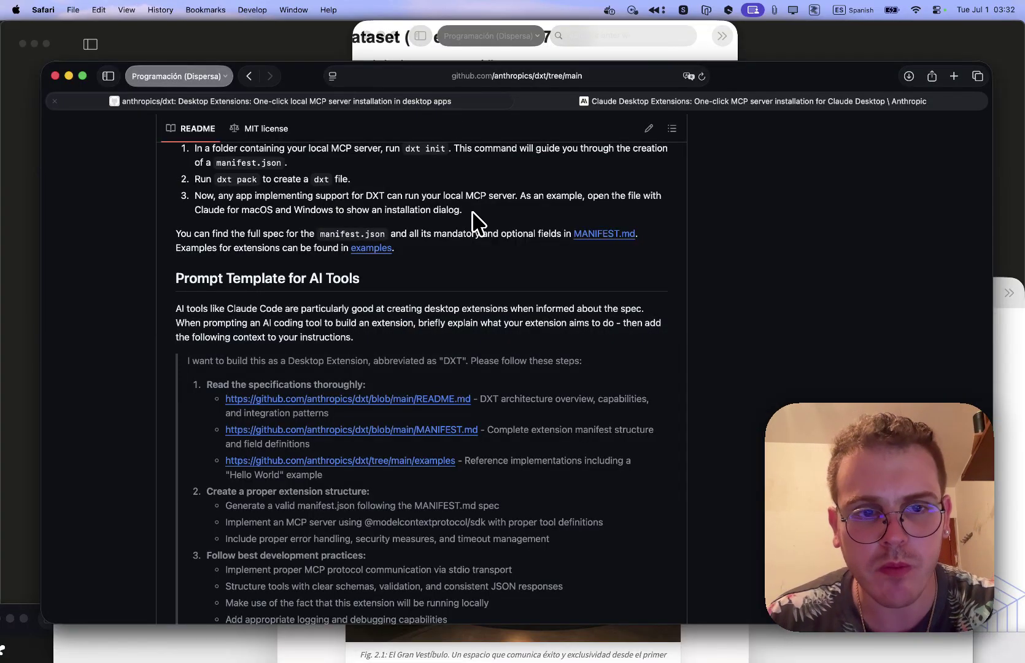
pyautogui.scroll(20, 481, 231)
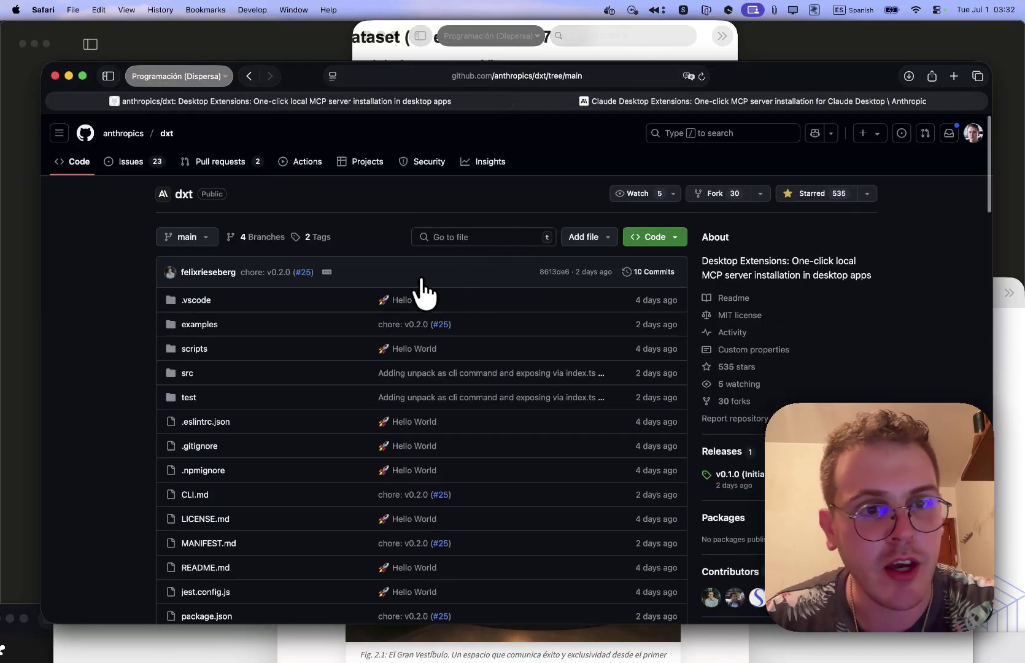
pyautogui.scroll(-7, 306, 276)
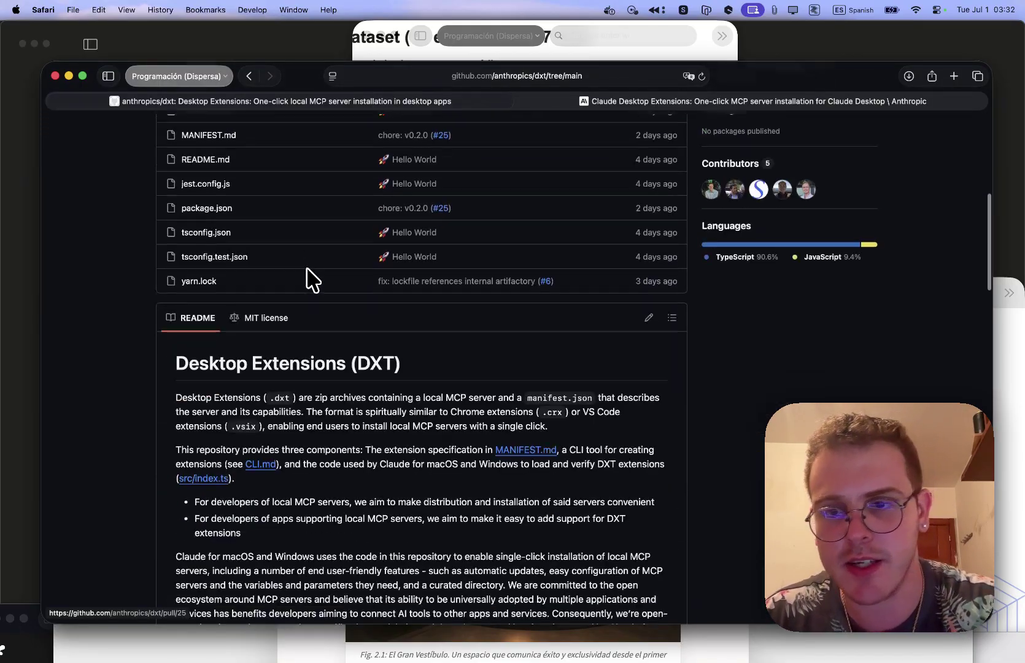
pyautogui.scroll(-3, 431, 265)
pyautogui.scroll(9, 435, 265)
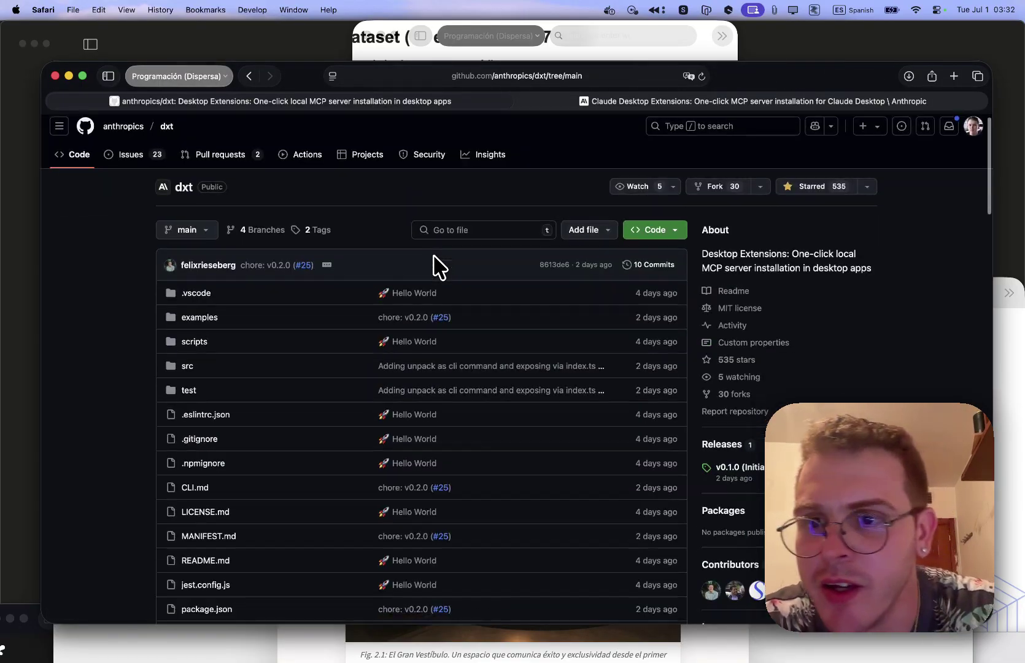
pyautogui.scroll(-7, 687, 264)
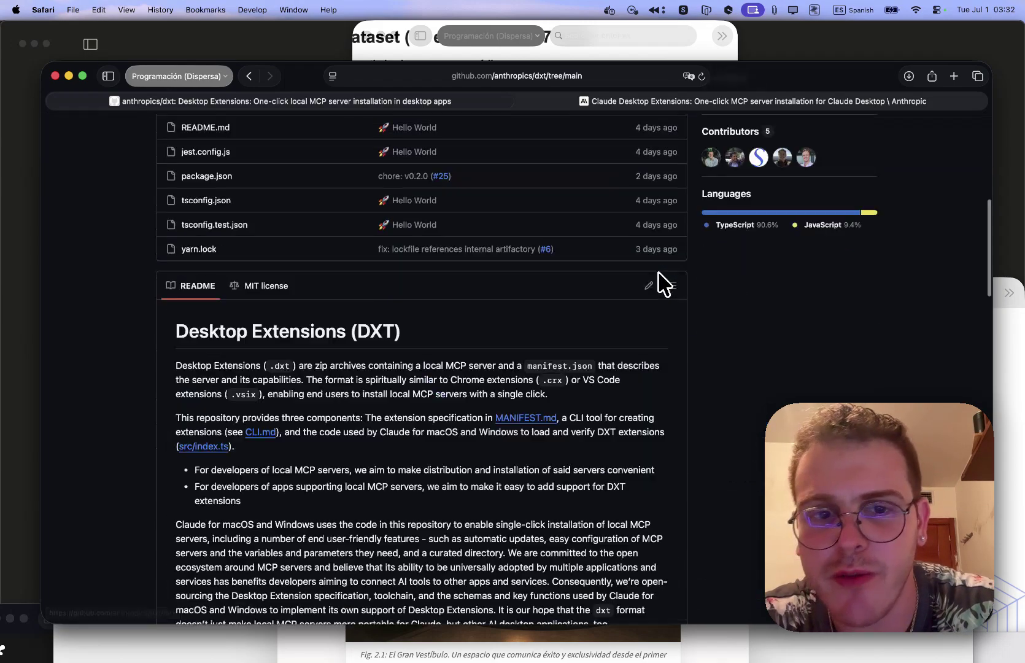
pyautogui.scroll(-10, 663, 284)
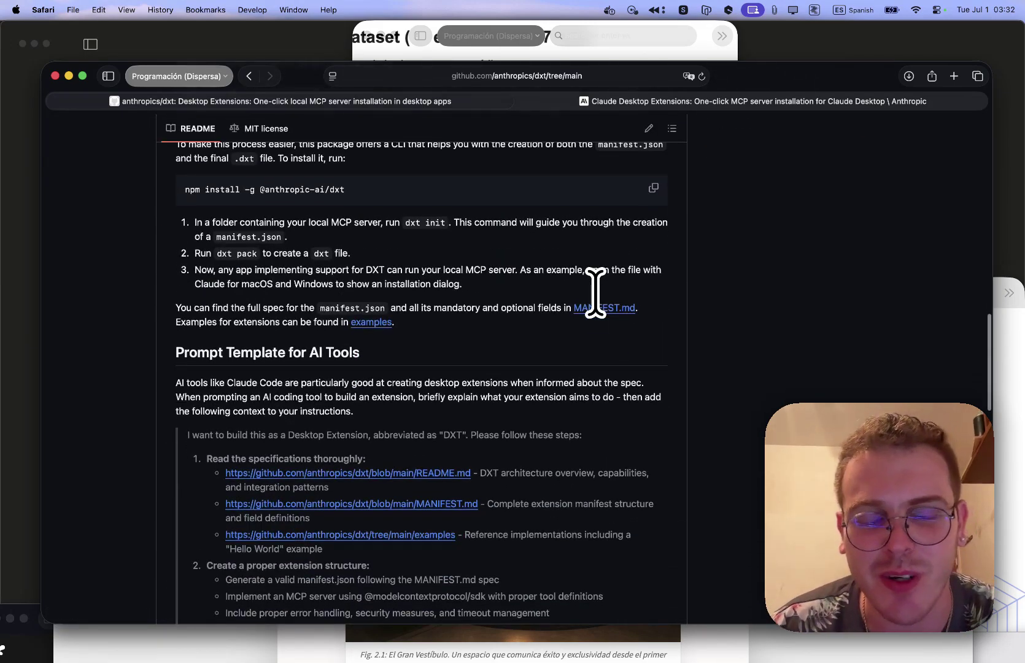
pyautogui.scroll(-5, 594, 292)
pyautogui.scroll(-4, 556, 318)
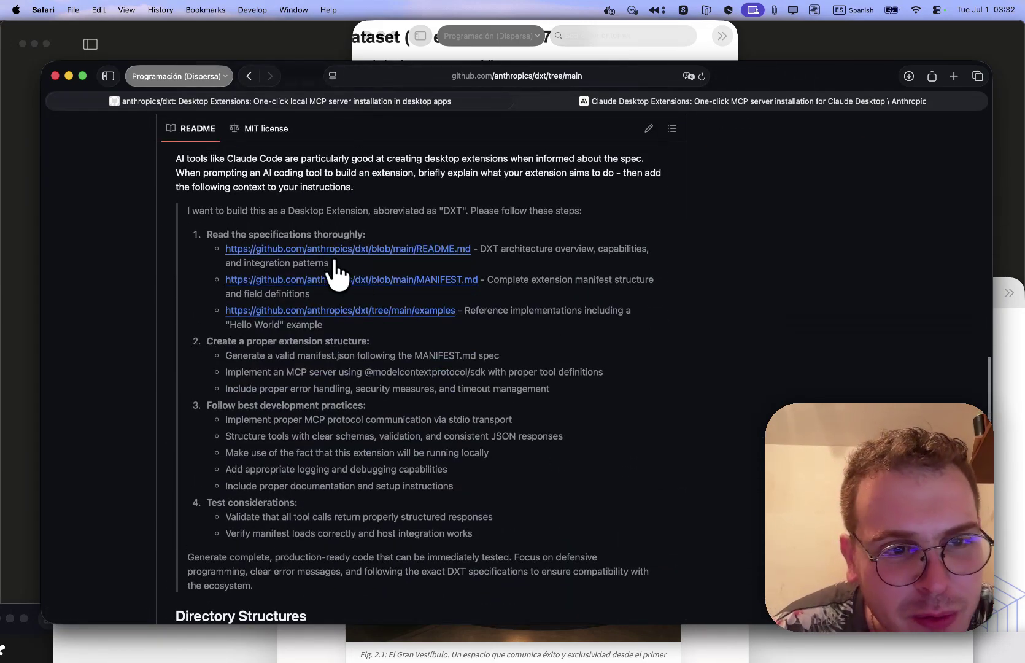
pyautogui.scroll(-2, 407, 247)
pyautogui.scroll(10, 406, 252)
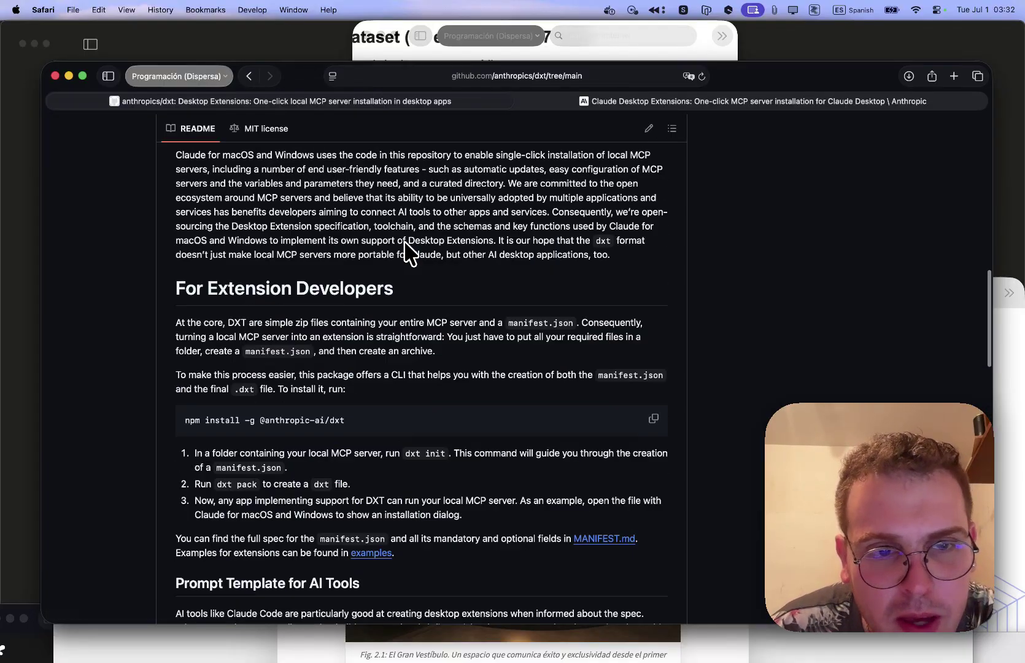
pyautogui.scroll(12, 407, 252)
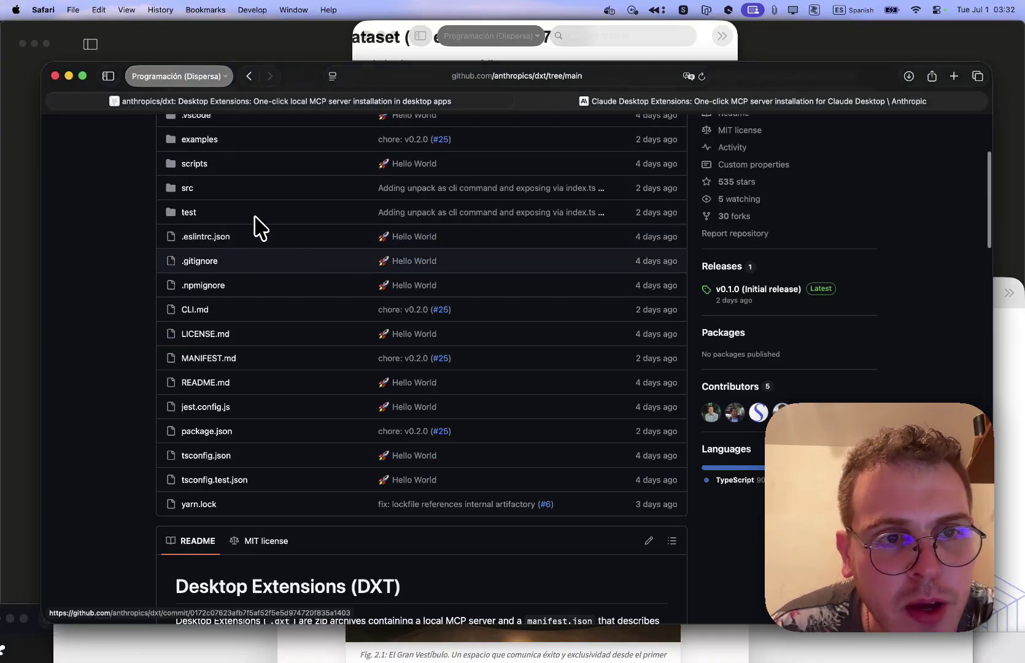
pyautogui.scroll(1, 227, 212)
# Step: Open the repository's examples folder and look over the sample extensions and their README
pyautogui.click(205, 175)
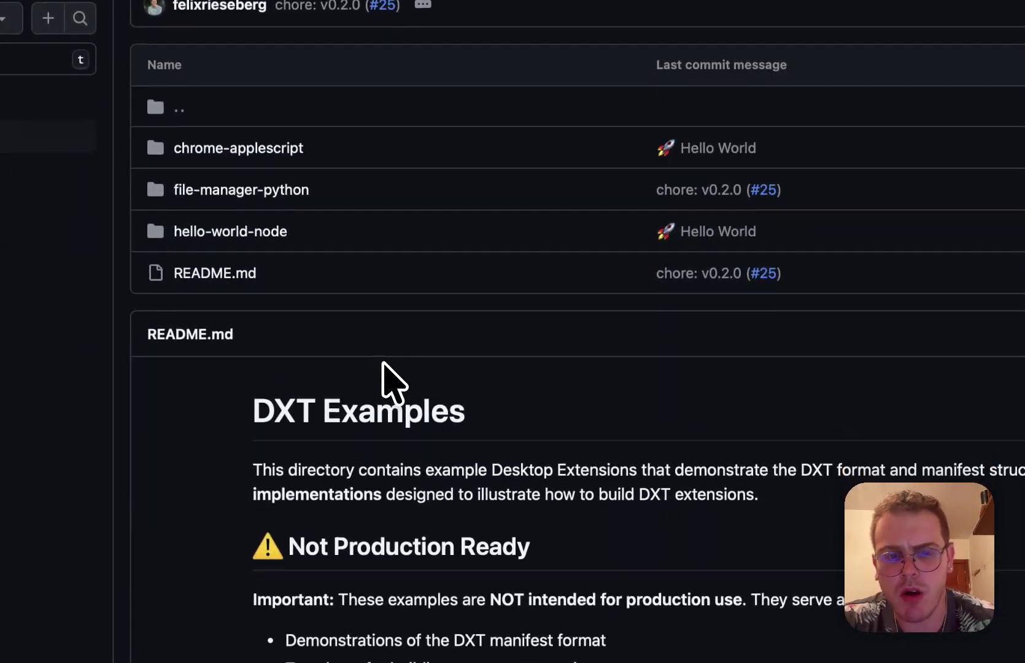
pyautogui.scroll(-2, 378, 368)
pyautogui.scroll(1, 332, 295)
# Step: Switch to Finder and close the preview of claude_desktop_config2.json
pyautogui.moveTo(17, 267)
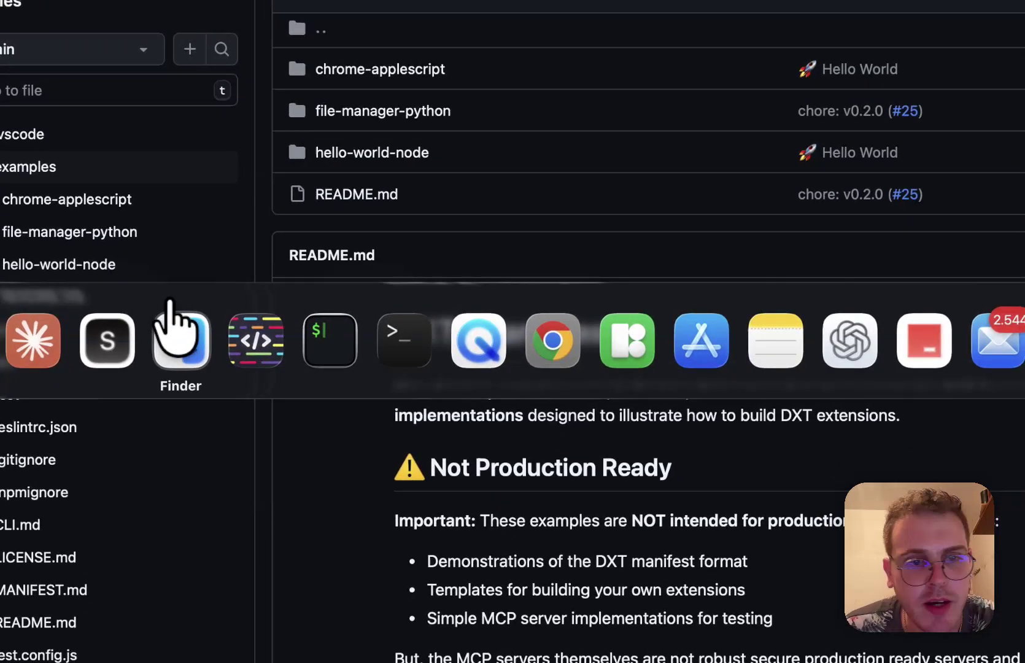
pyautogui.click(161, 331)
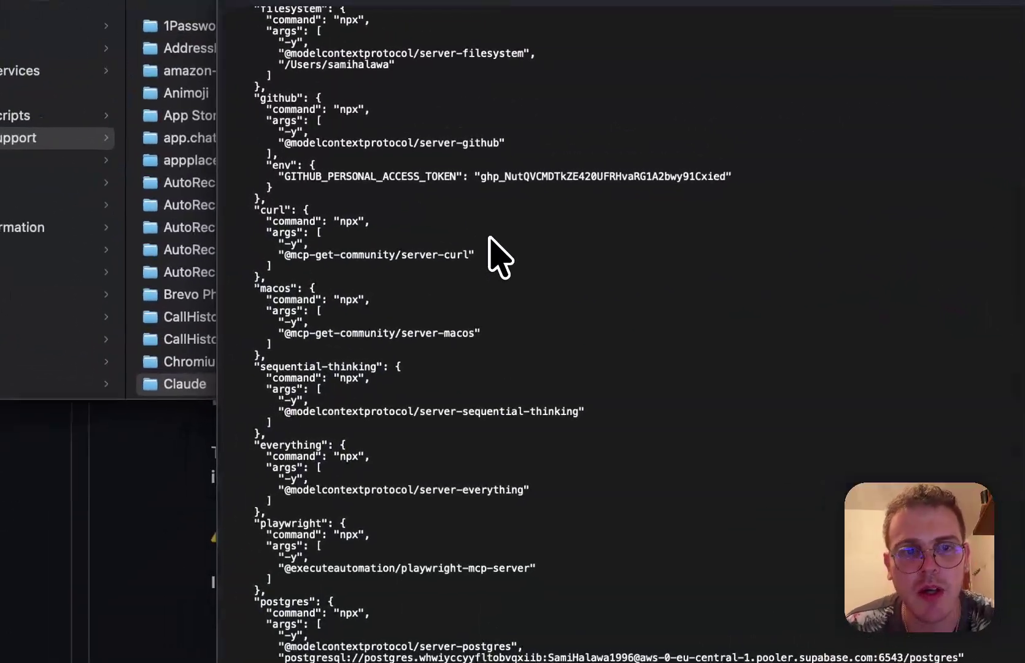
pyautogui.press('space')
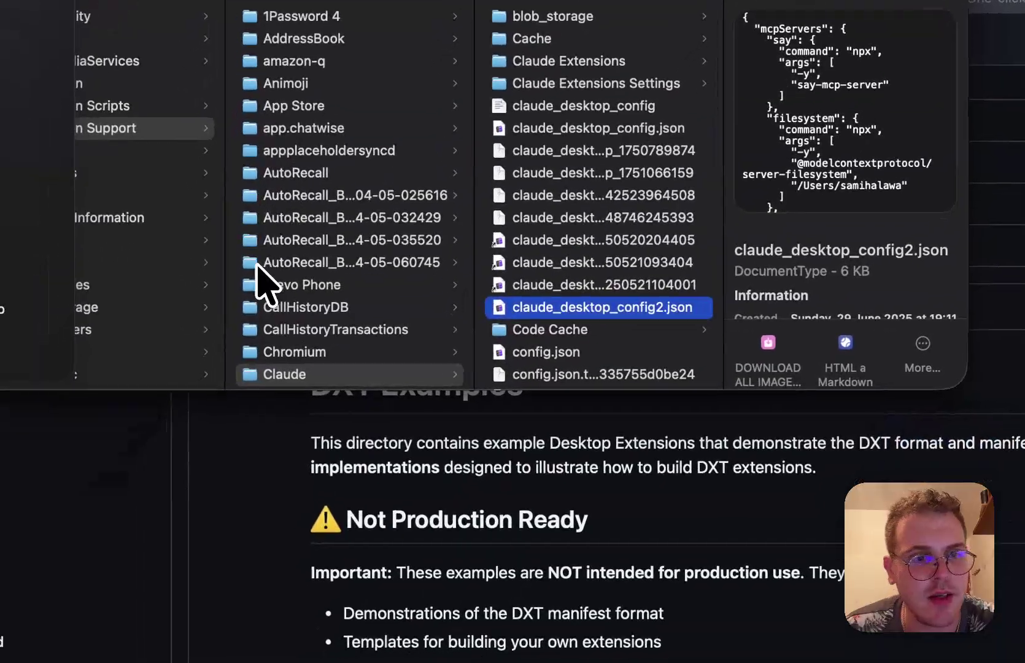
# Step: Switch to iTerm2, launch ranger in the dxt-claude-extensions folder, and enlarge the terminal text
pyautogui.moveTo(139, 444)
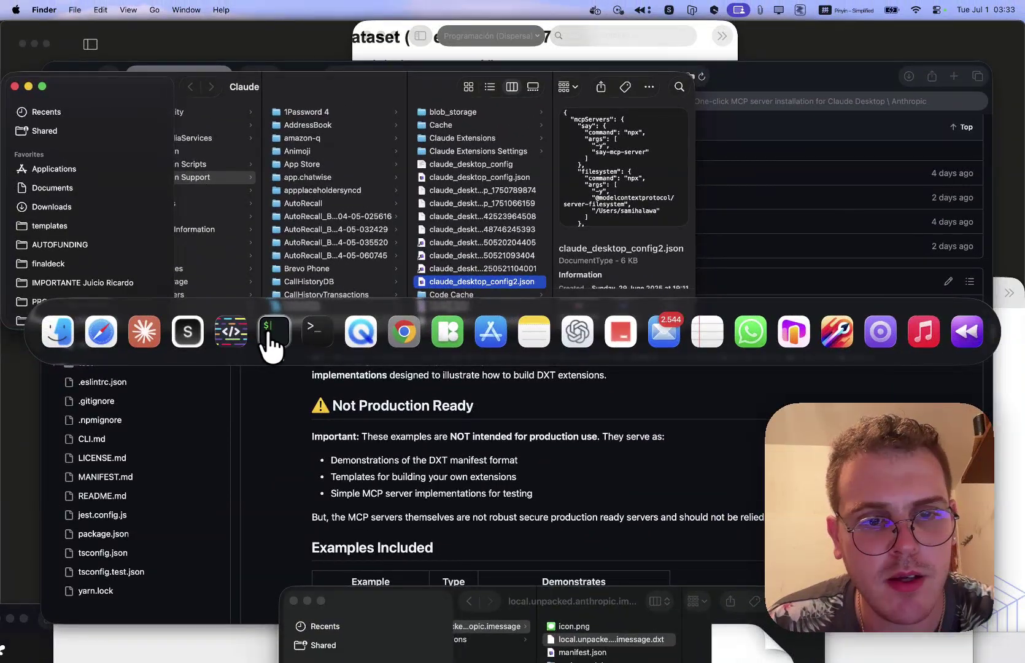
pyautogui.click(273, 337)
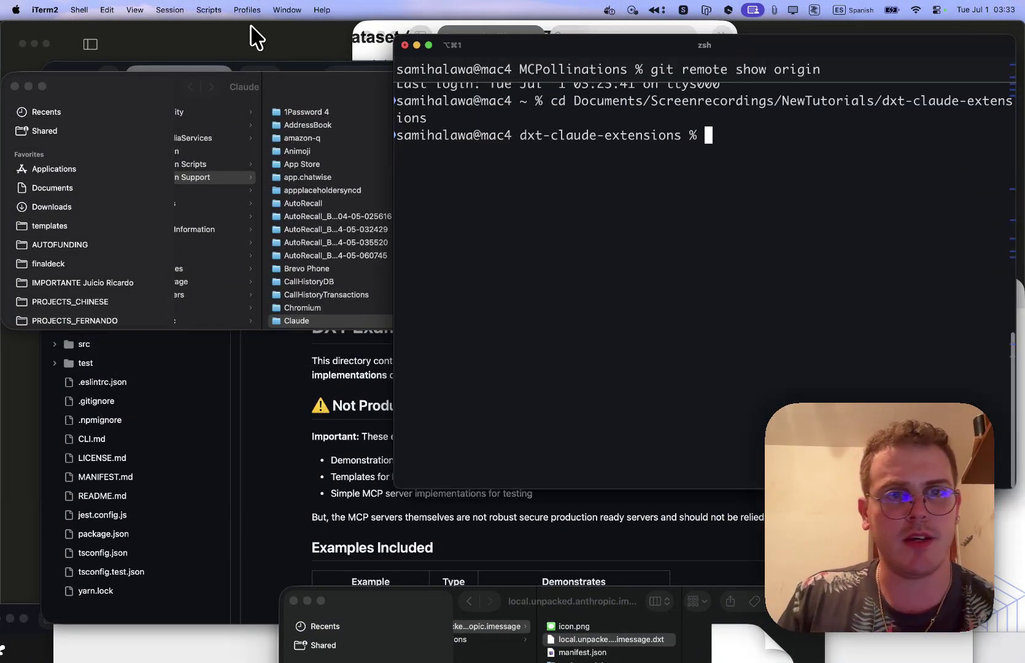
pyautogui.click(243, 36)
pyautogui.press('super+Tab')
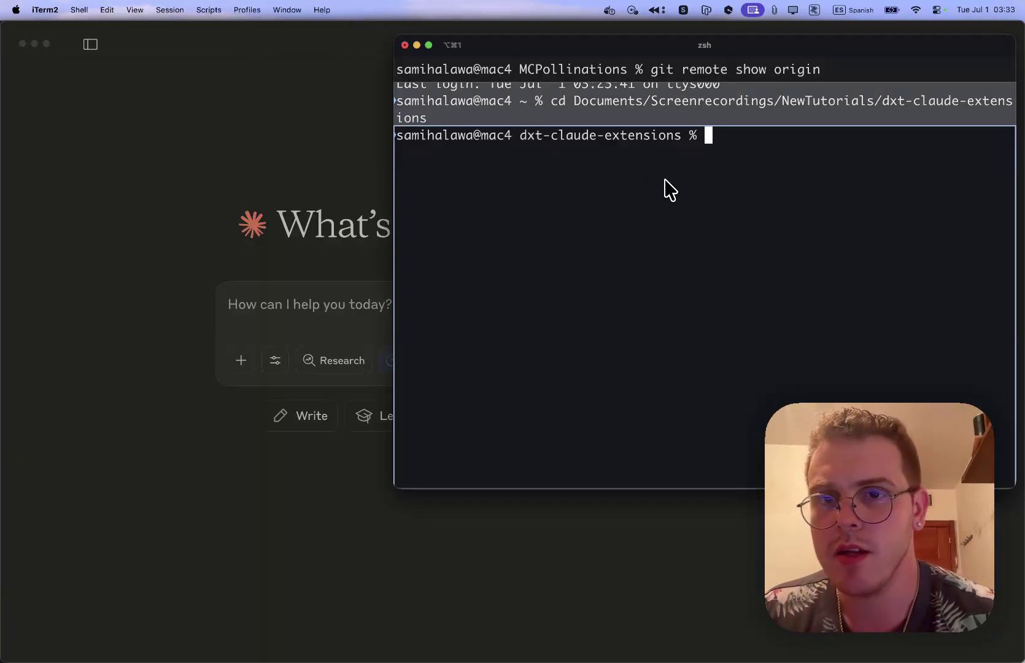
pyautogui.scroll(5, 665, 183)
pyautogui.scroll(-5, 665, 179)
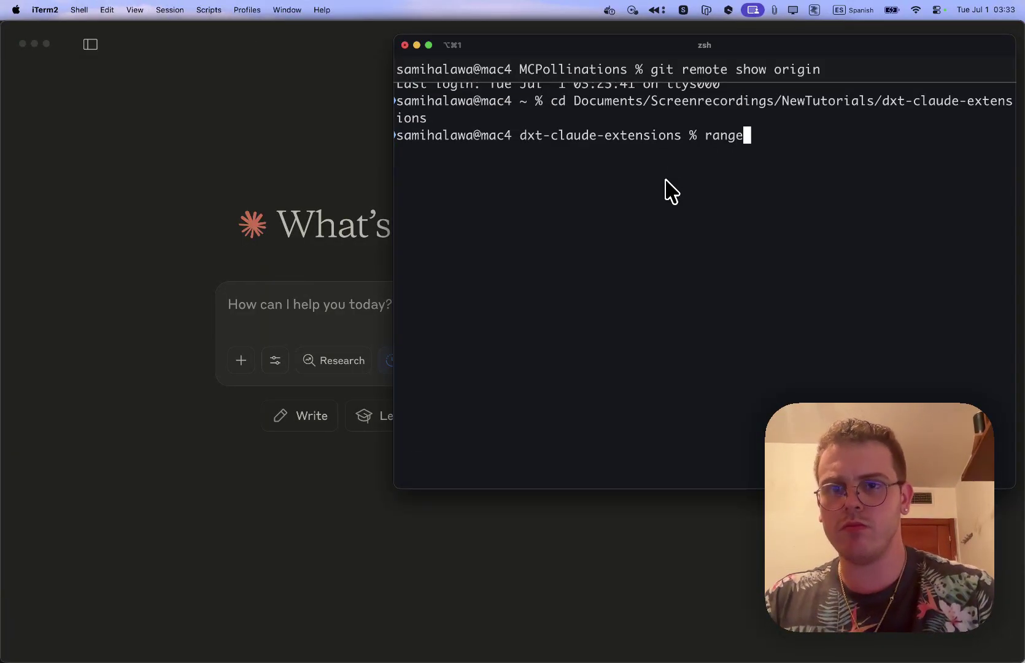
pyautogui.press('super+equal')
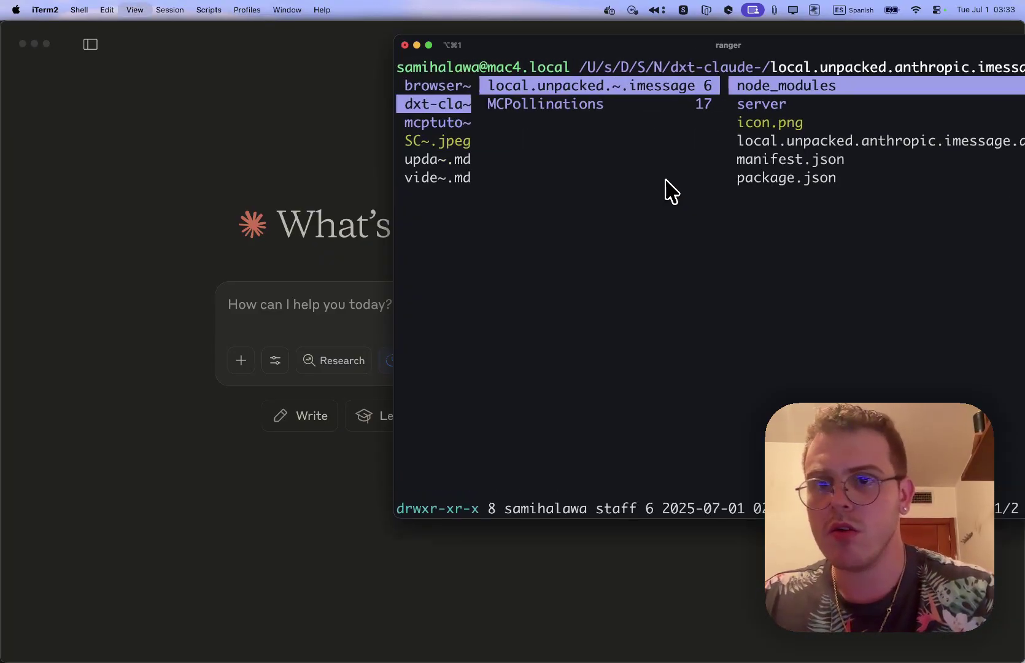
pyautogui.moveTo(706, 49); pyautogui.dragTo(609, 50)
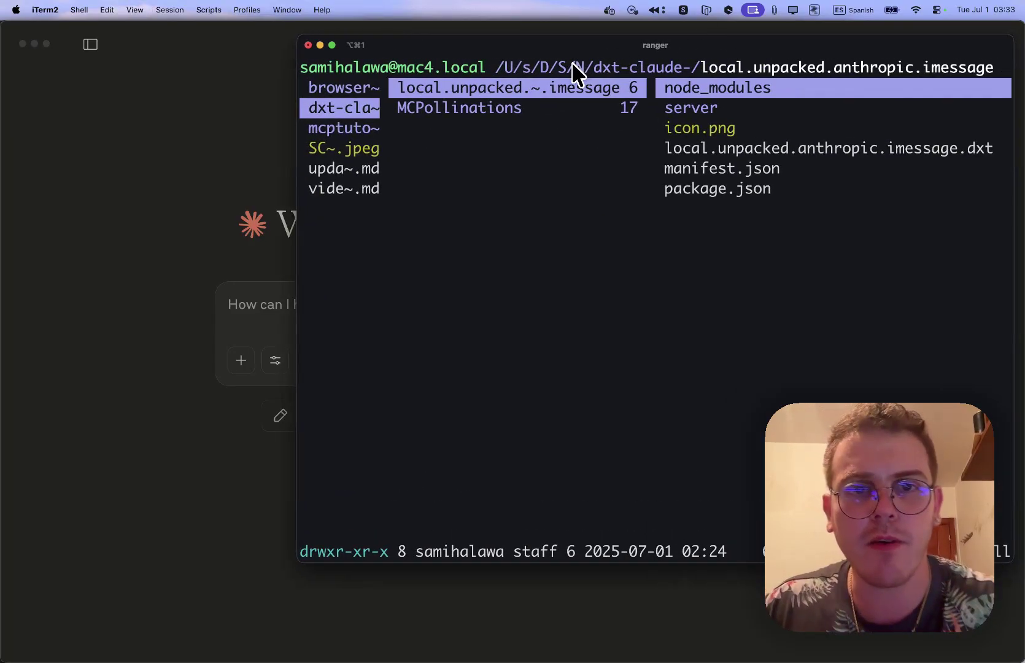
# Step: Open the local.unpacked.anthropic.imessage folder in ranger and examine its contents, including icon.png, the .dxt file and manifest.json
pyautogui.press('Down')
pyautogui.press('Up')
pyautogui.press('Down')
pyautogui.press('Up')
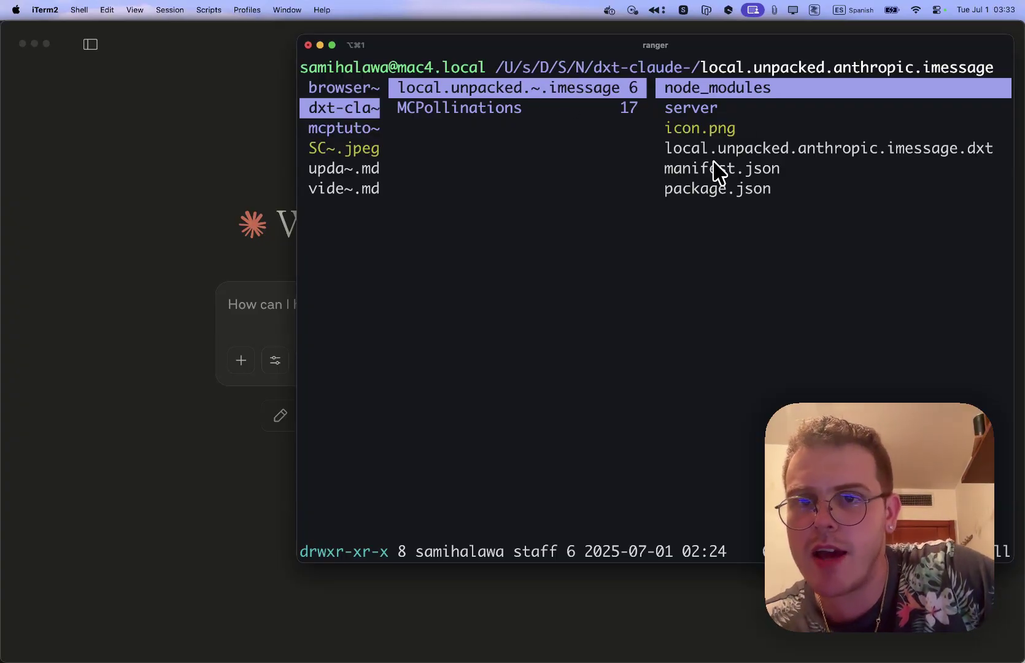
pyautogui.press('Right')
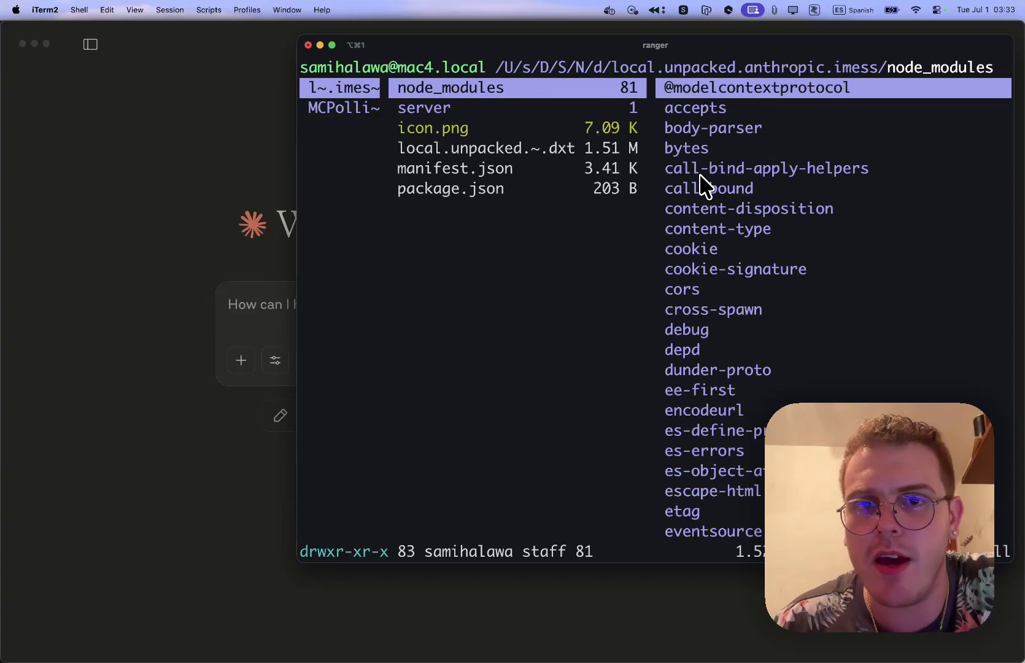
pyautogui.press('super+equal')
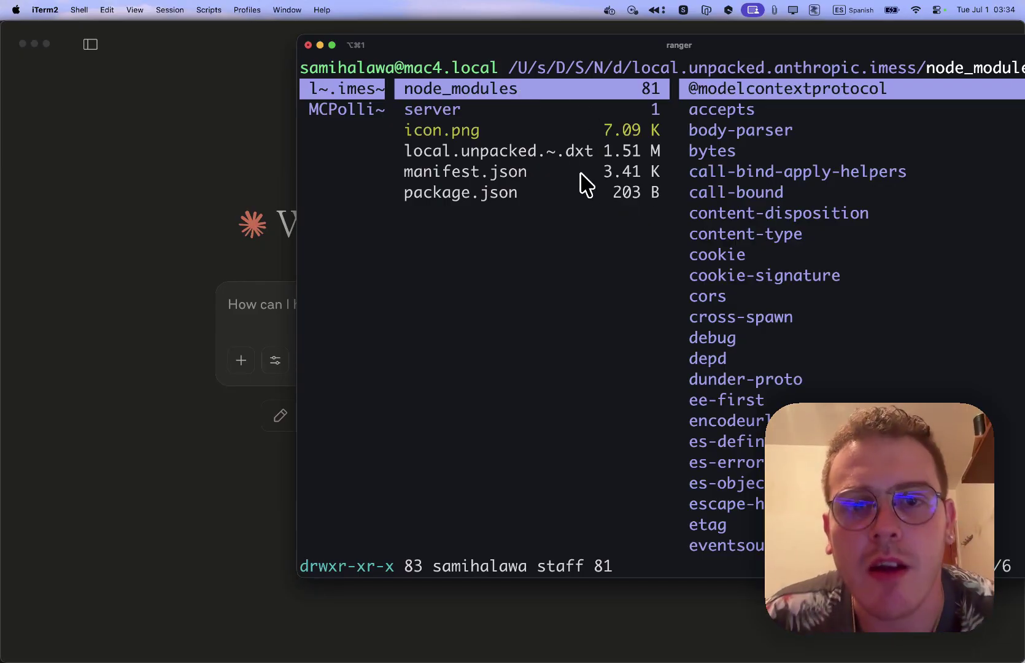
pyautogui.press('Down')
pyautogui.press('Down')
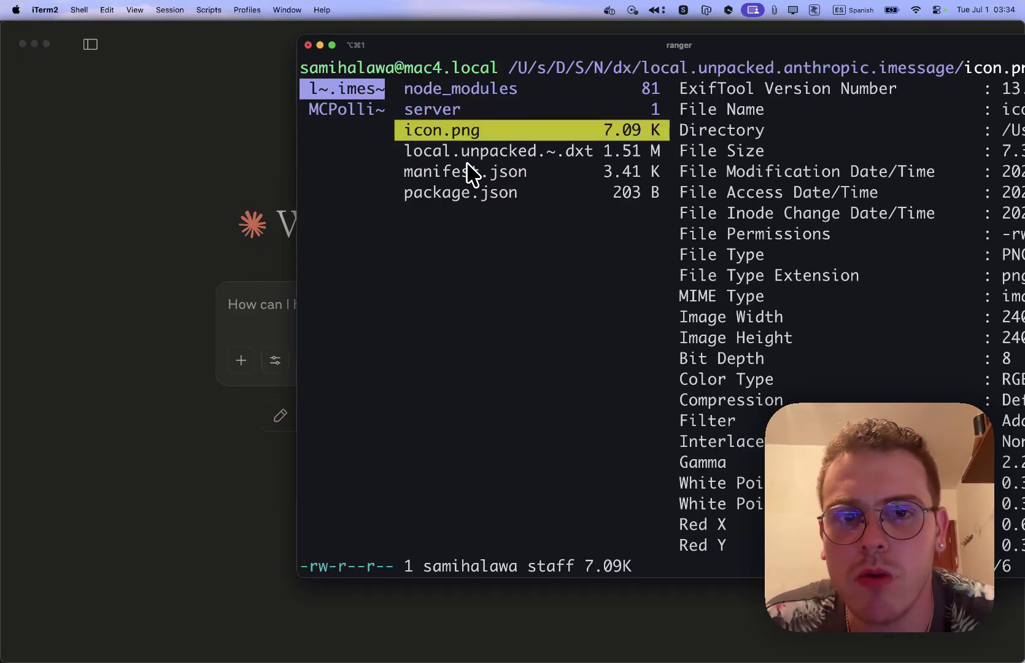
pyautogui.press('Down')
pyautogui.press('Down')
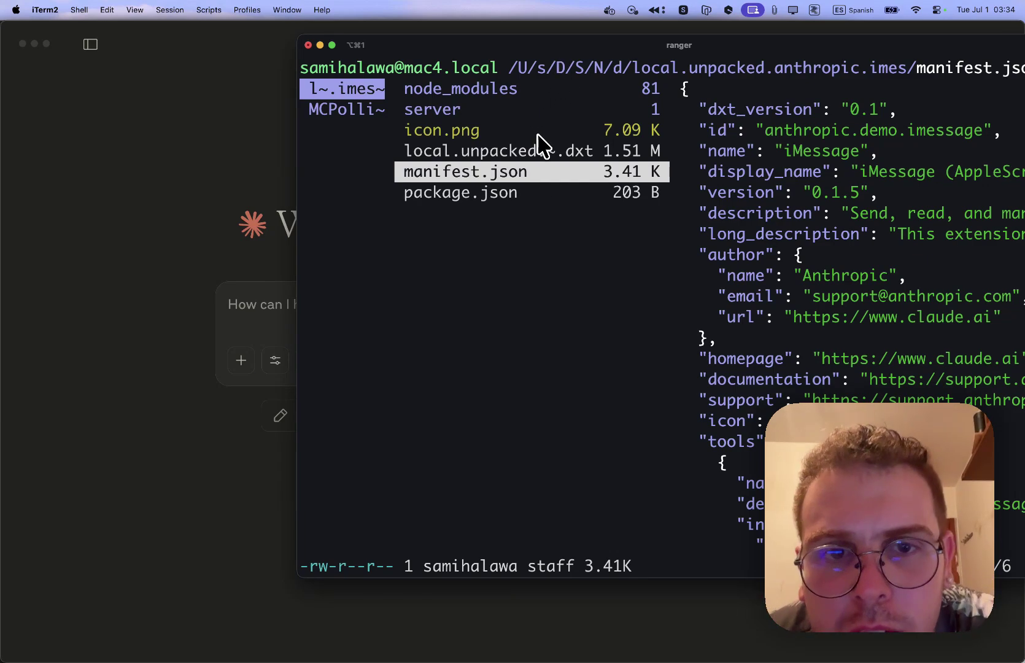
pyautogui.press('Up')
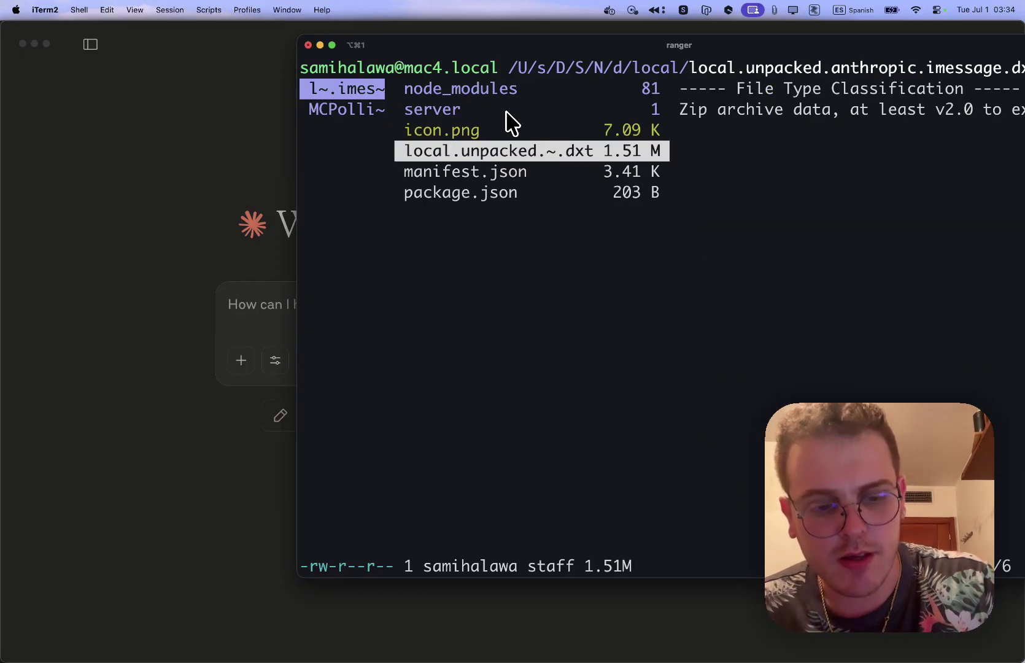
# Step: Quit ranger, list the dxt-claude-extensions folder, and change into local.unpacked.anthropic.imessage
pyautogui.write('q')
pyautogui.write('ls')
pyautogui.press('Return')
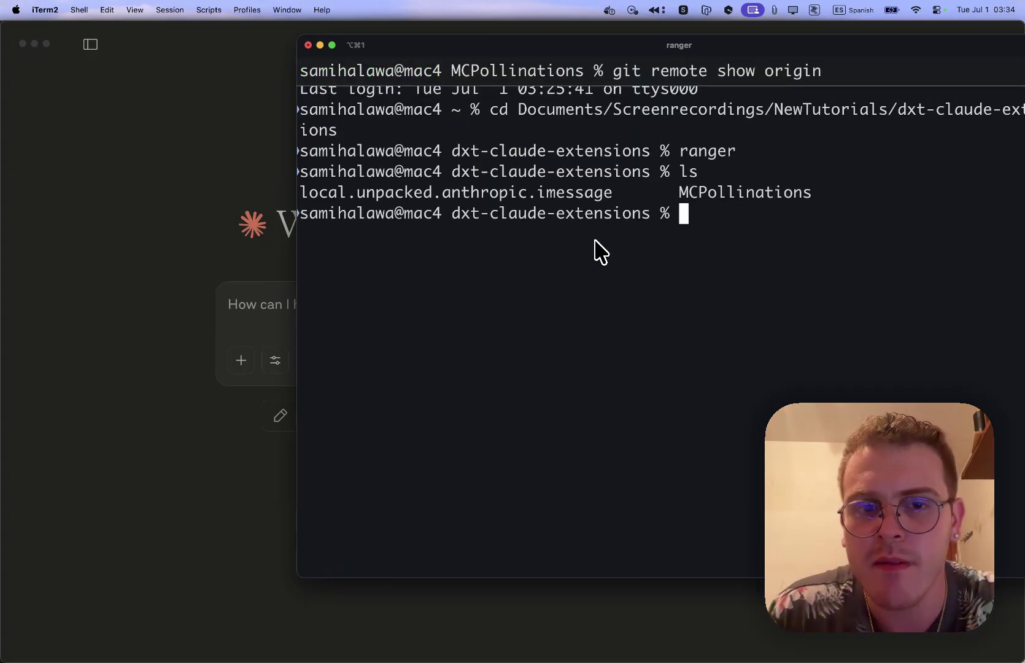
pyautogui.write('cd l')
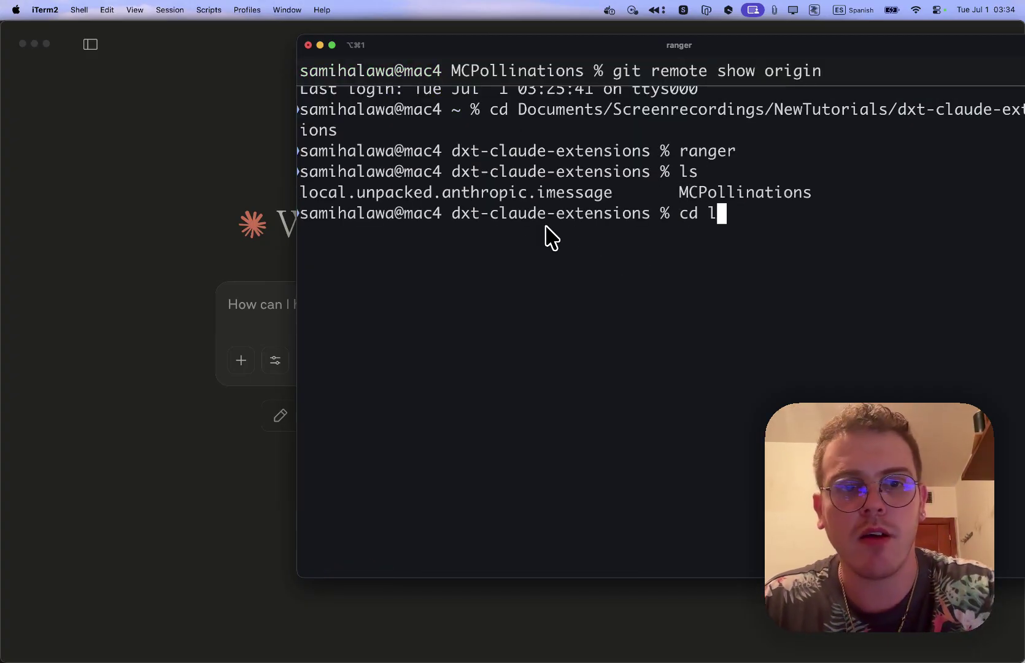
pyautogui.press('Tab')
pyautogui.press('Return')
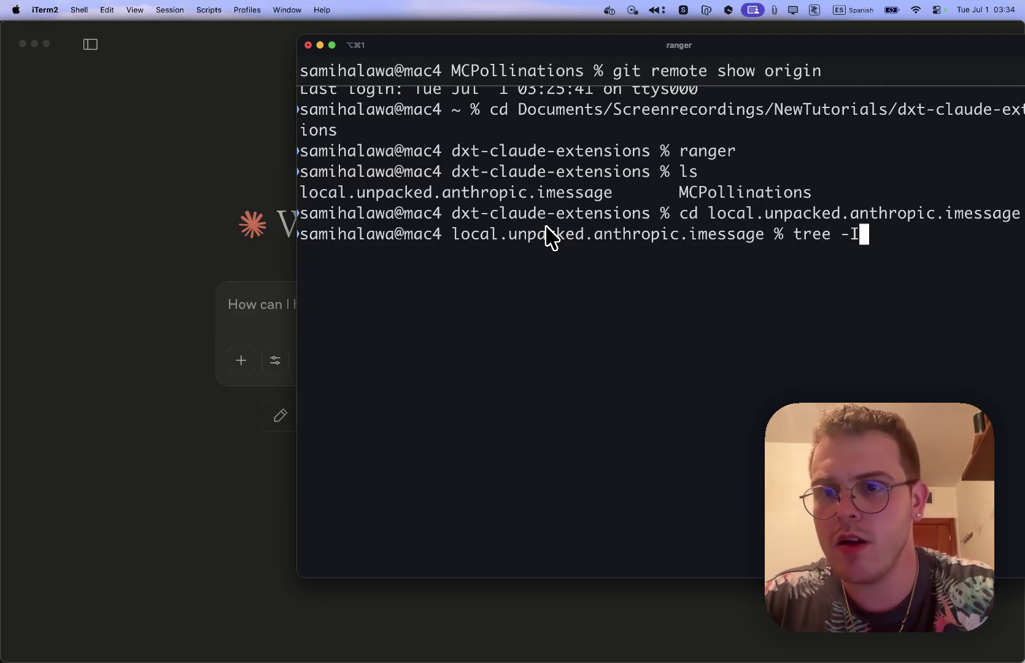
# Step: List the extension folder as a tree that excludes node_modules
pyautogui.write('tree -I no')
pyautogui.press('Tab')
pyautogui.press('Return')
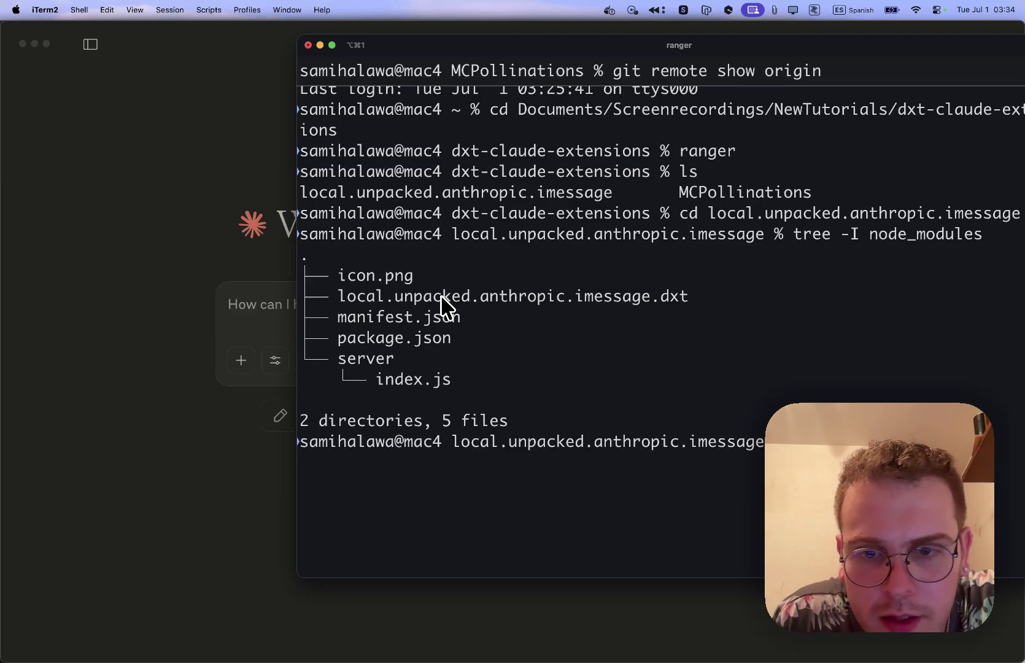
# Step: Remove local.unpacked.anthropic.imessage.dxt from the extension folder and list the complete folder tree, node_modules included
pyautogui.moveTo(689, 300); pyautogui.dragTo(370, 298)
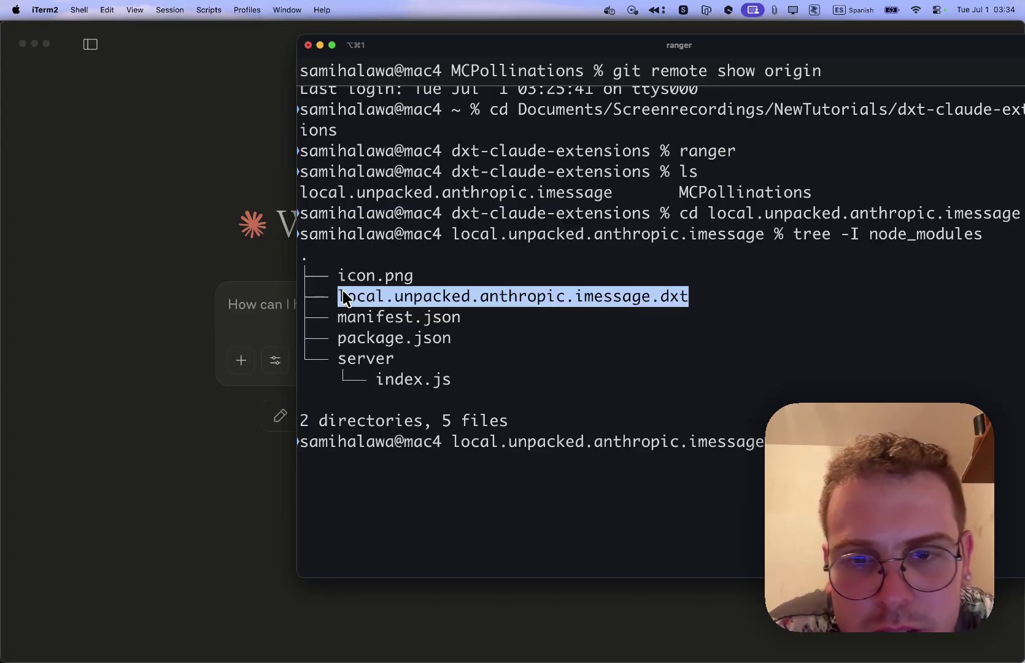
pyautogui.click(544, 279)
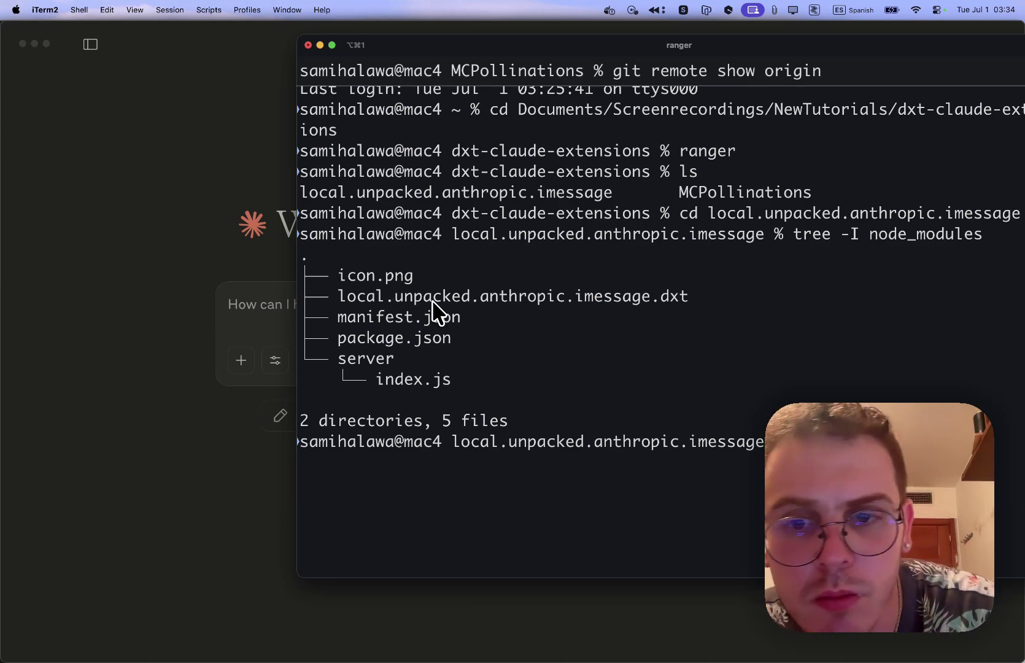
pyautogui.press('super+v')
pyautogui.press('Return')
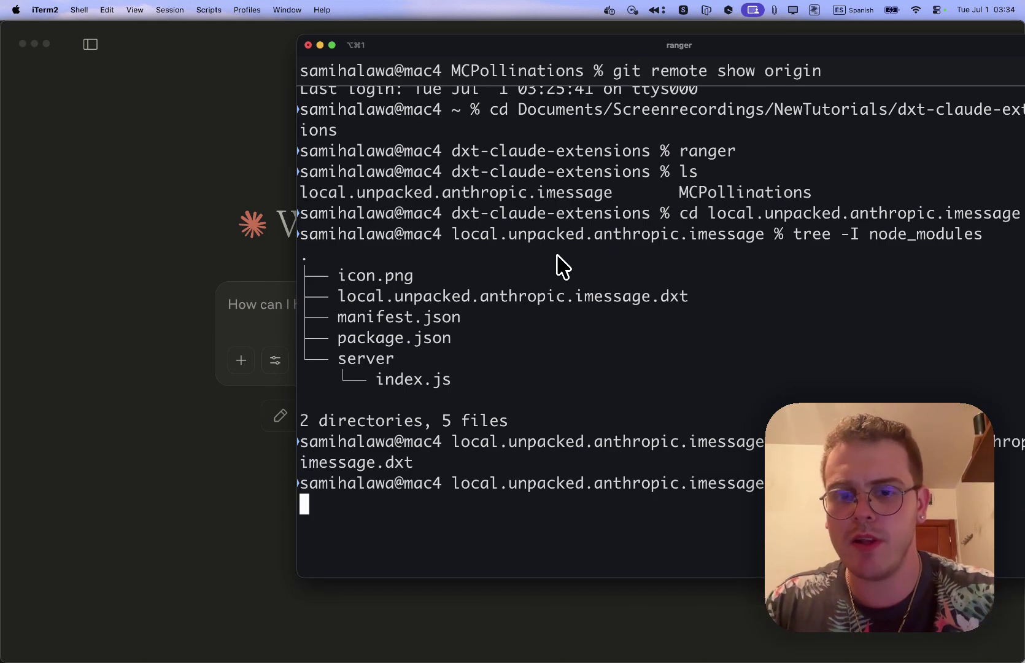
pyautogui.write('tree')
pyautogui.press('Return')
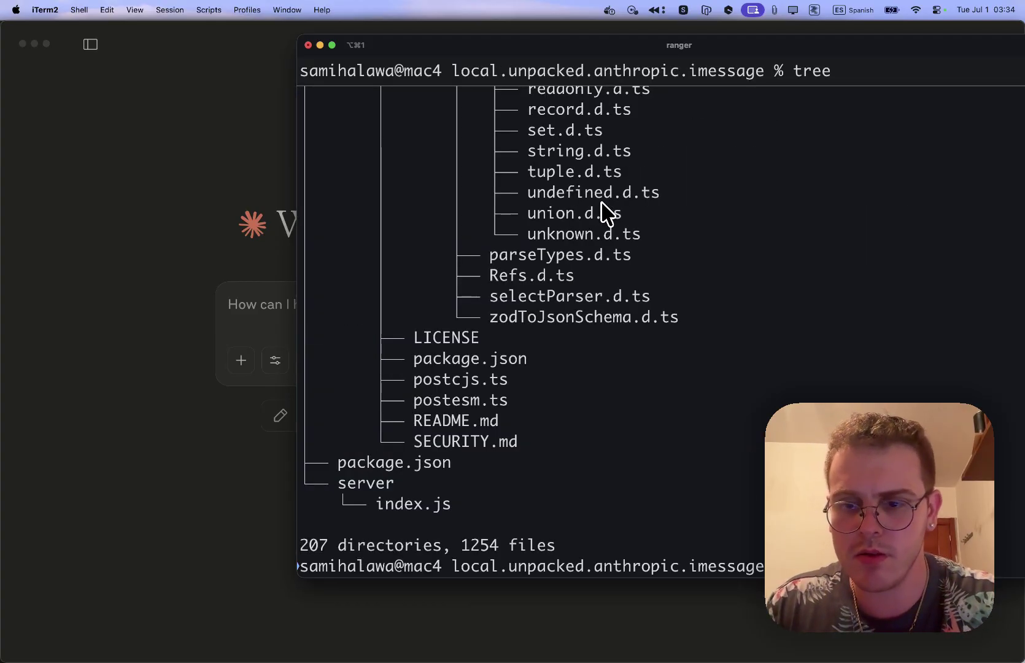
# Step: List the extension folder's tree again, leaving out node_modules
pyautogui.write('tree -I node_modules')
pyautogui.press('Return')
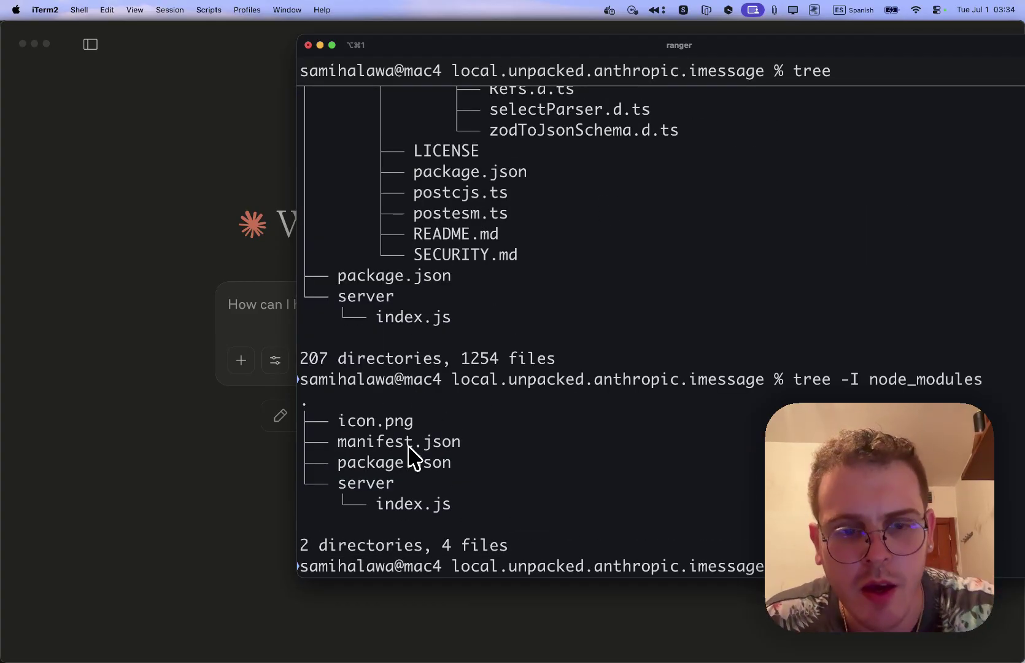
pyautogui.click(352, 422)
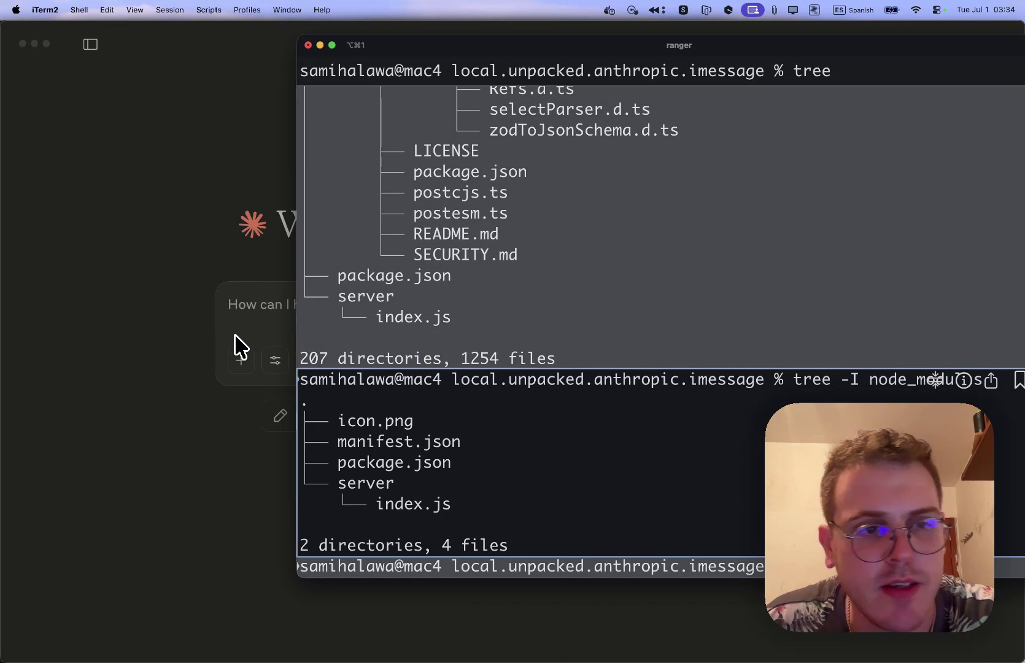
pyautogui.press('super+Tab')
pyautogui.press('super+Tab')
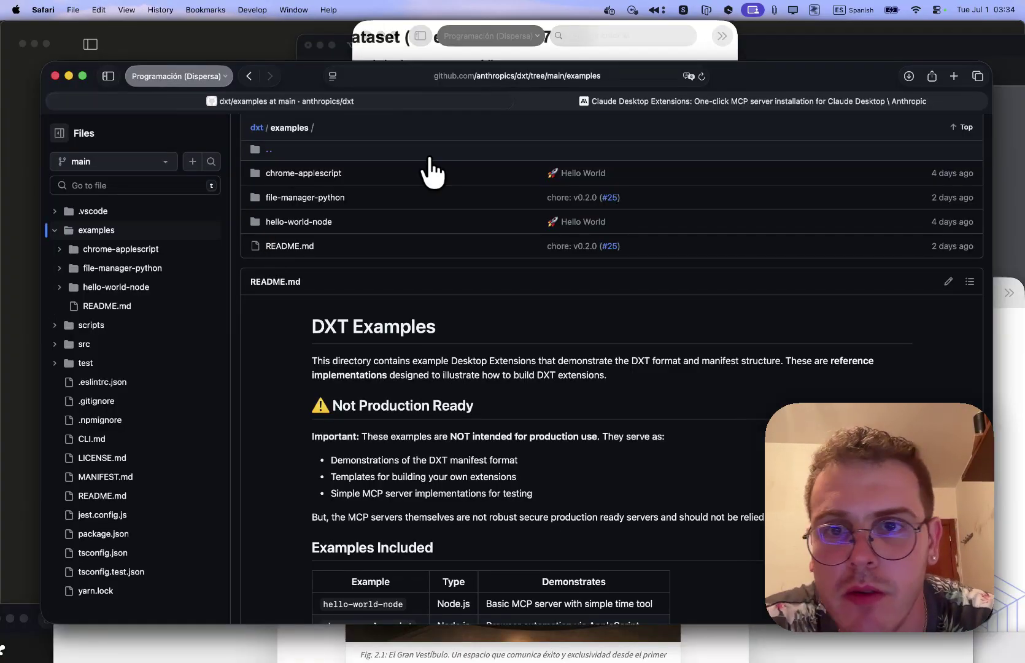
pyautogui.click(251, 76)
pyautogui.scroll(-3, 430, 276)
pyautogui.scroll(-3, 440, 251)
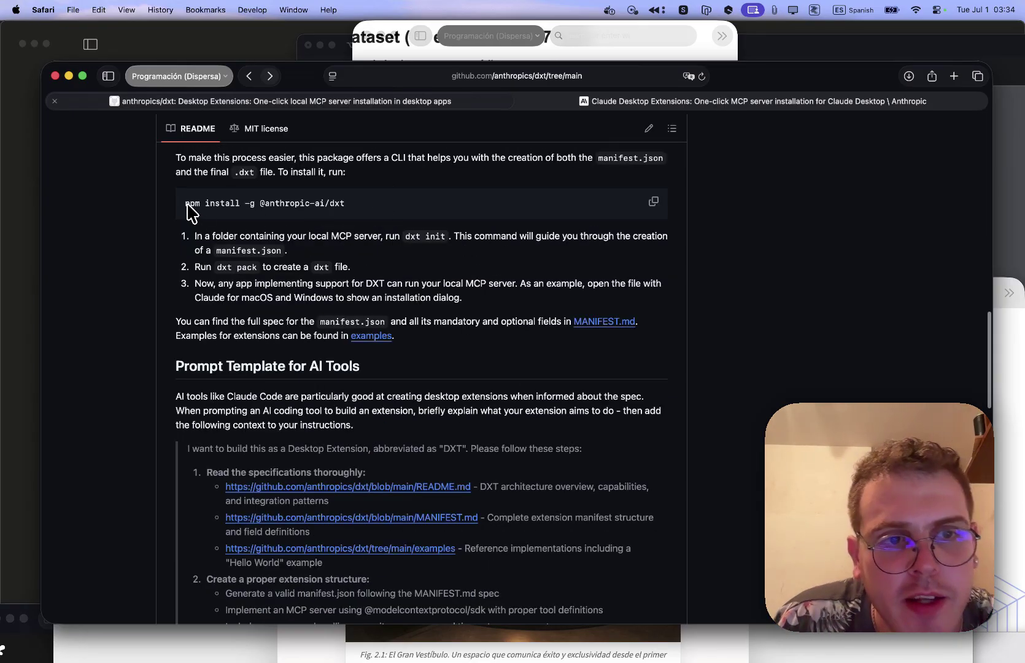
pyautogui.doubleClick(353, 195)
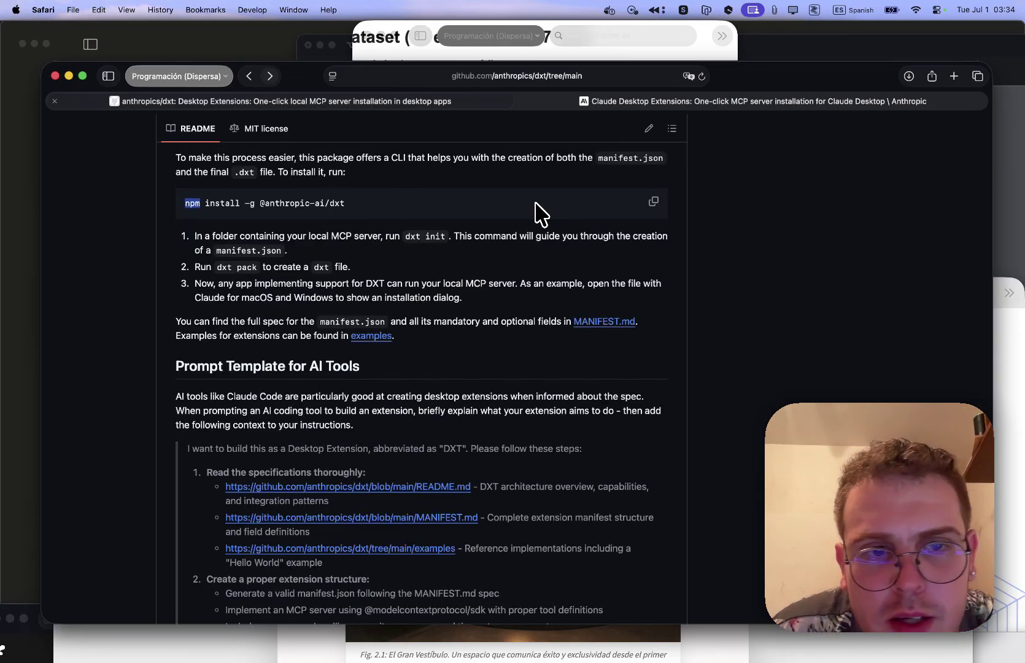
pyautogui.click(655, 201)
# Step: Examine the README's Prompt Template for AI Tools, selecting its full text from the introduction to the closing paragraph
pyautogui.scroll(-1, 584, 236)
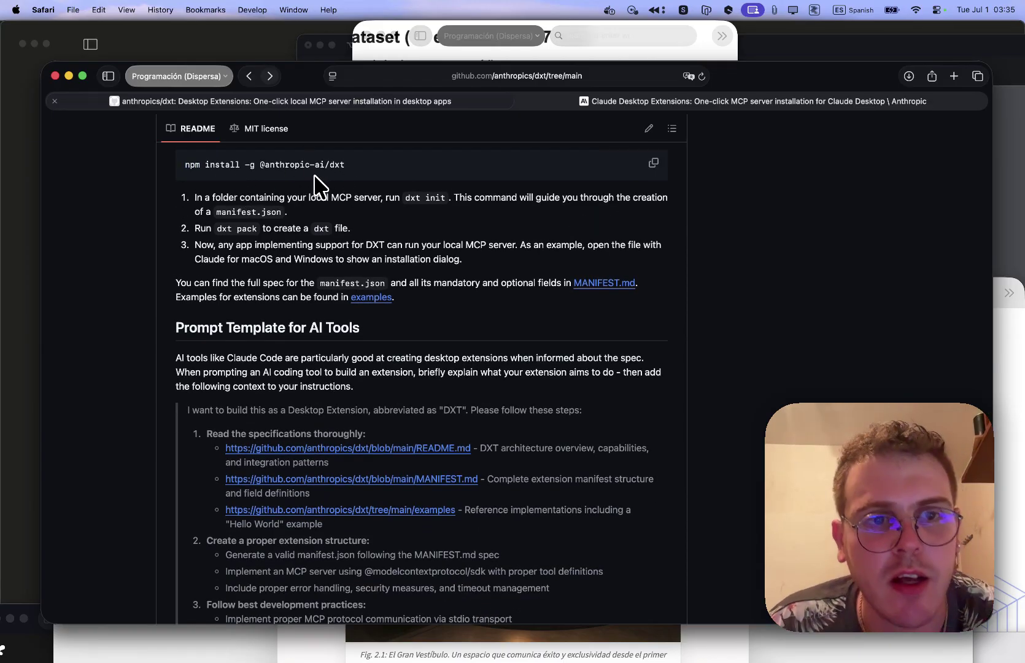
pyautogui.scroll(-8, 369, 277)
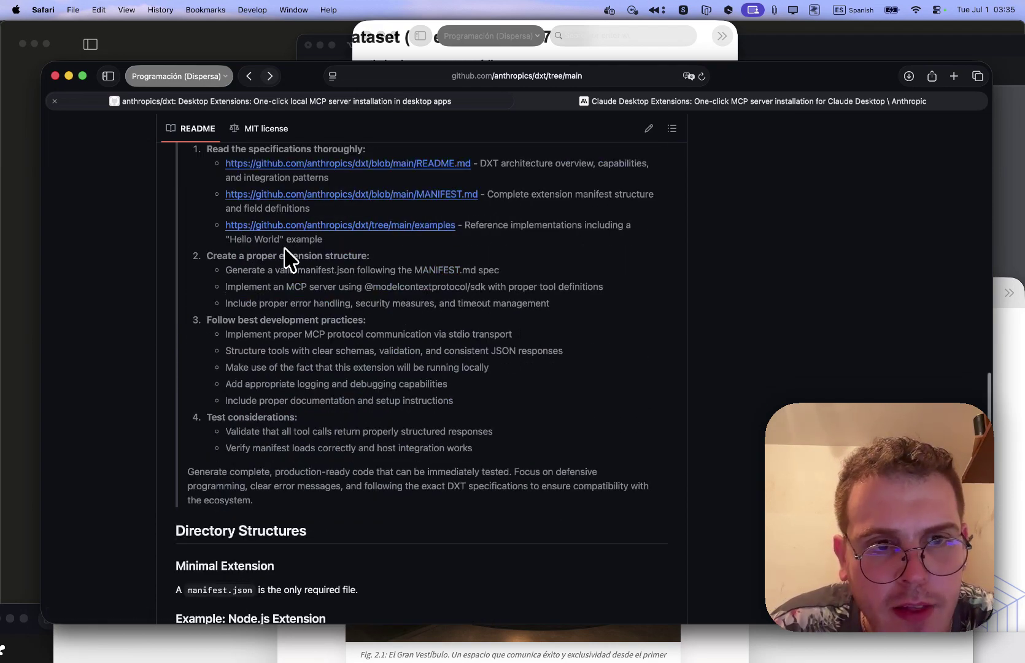
pyautogui.scroll(2, 275, 257)
pyautogui.moveTo(187, 198); pyautogui.dragTo(317, 479)
pyautogui.moveTo(288, 524); pyautogui.dragTo(295, 560)
pyautogui.scroll(-3, 351, 385)
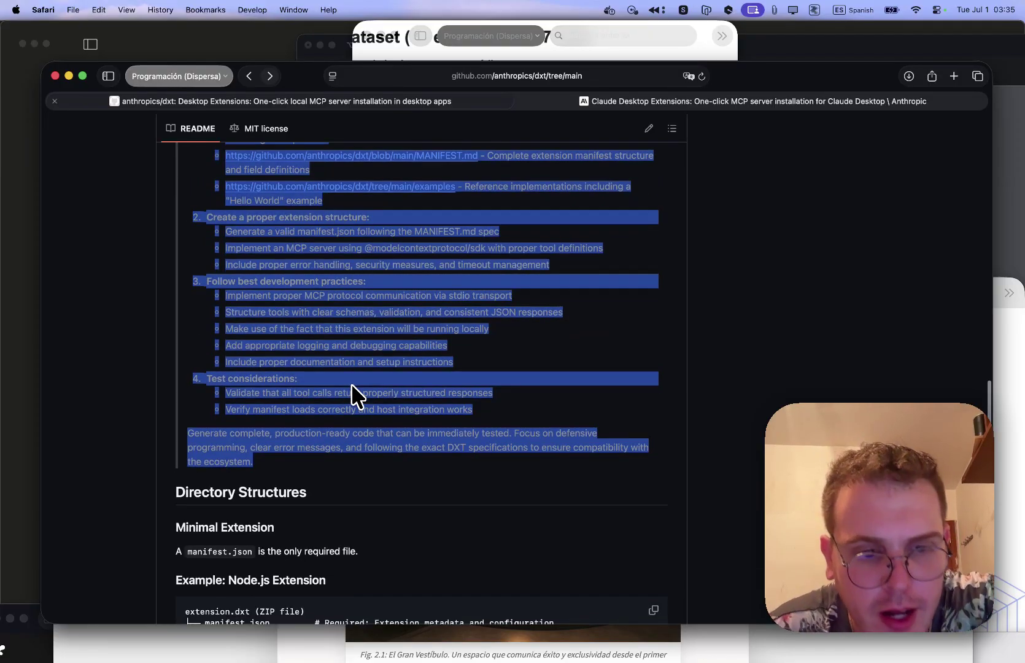
pyautogui.click(351, 386)
pyautogui.scroll(10, 348, 382)
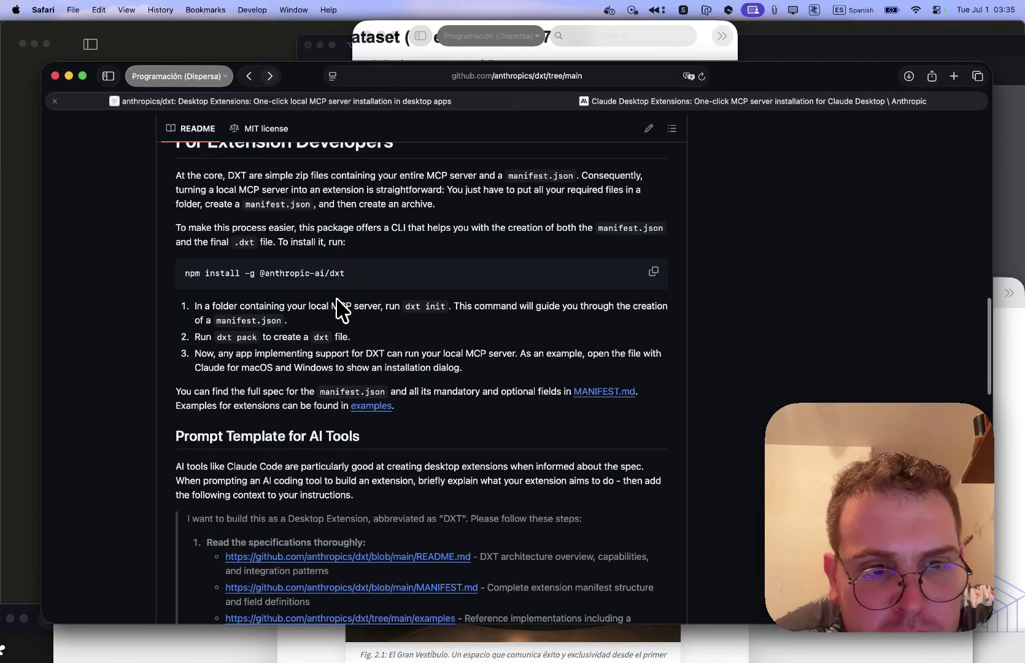
# Step: Copy dxt pack from the README, run it on the iMessage extension folder in iTerm2, and highlight the output path
pyautogui.moveTo(214, 338); pyautogui.dragTo(258, 337)
pyautogui.scroll(-1, 338, 354)
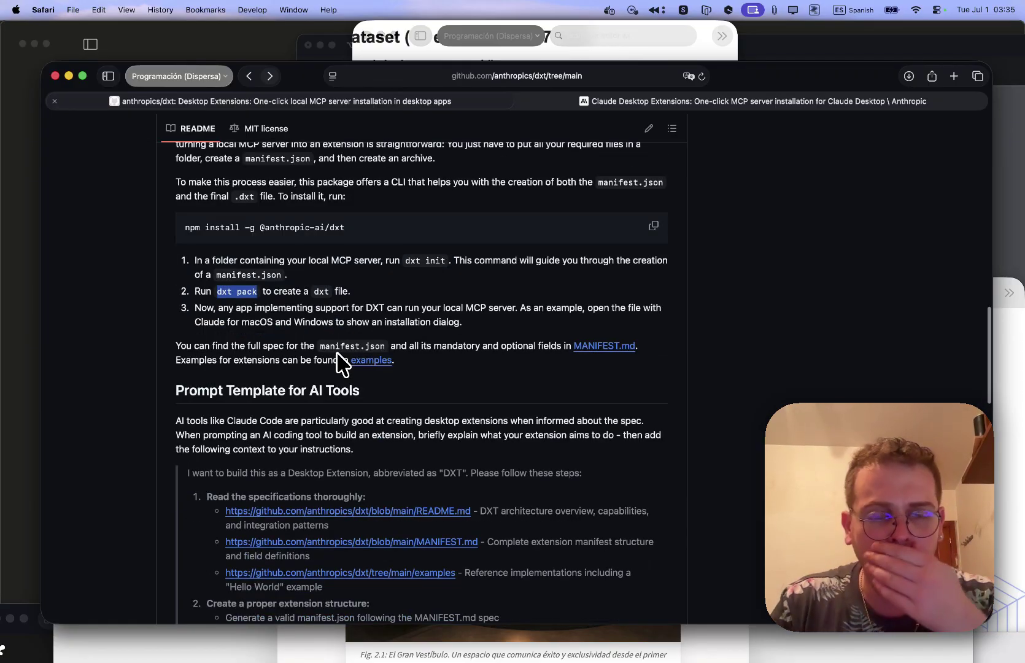
pyautogui.scroll(-1, 340, 366)
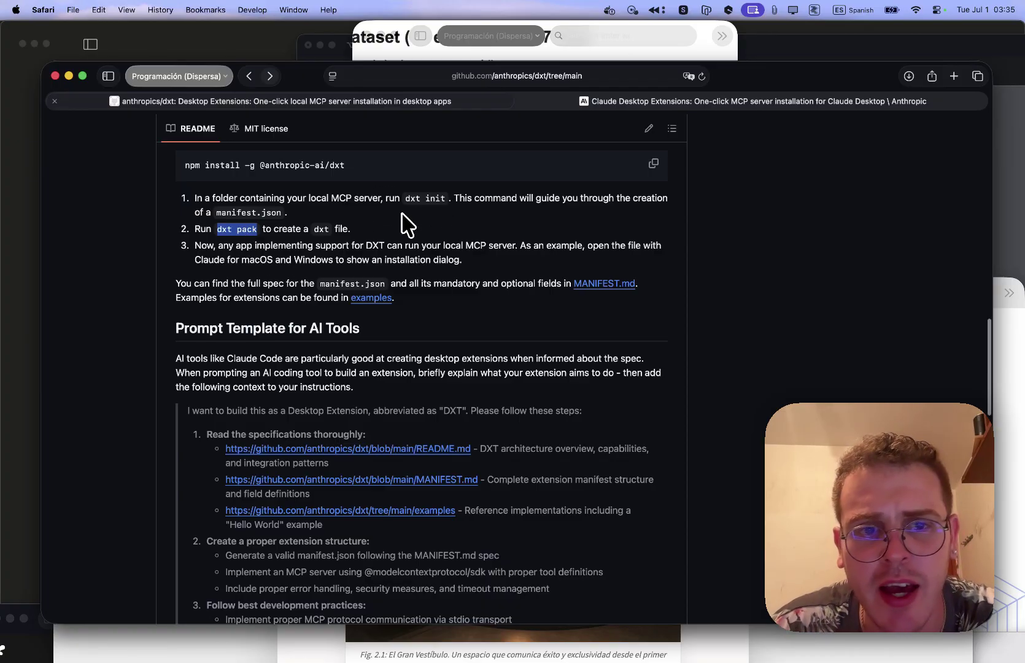
pyautogui.press('super+Tab')
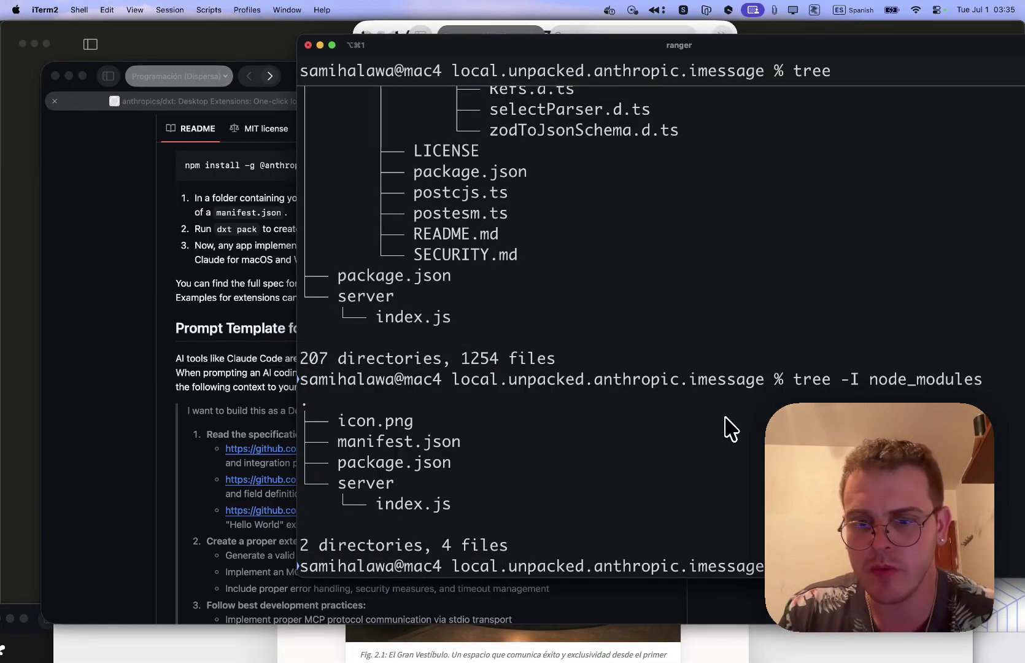
pyautogui.press('super+v')
pyautogui.moveTo(778, 52); pyautogui.dragTo(732, 38)
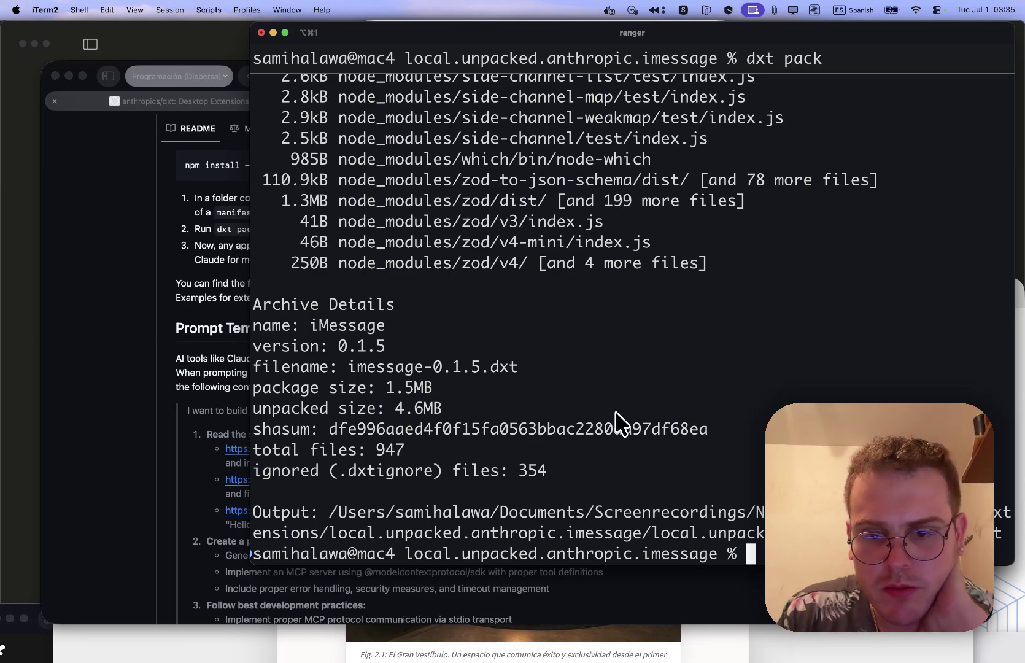
pyautogui.moveTo(513, 36); pyautogui.dragTo(367, 38)
pyautogui.moveTo(196, 514); pyautogui.dragTo(580, 531)
pyautogui.click(570, 428)
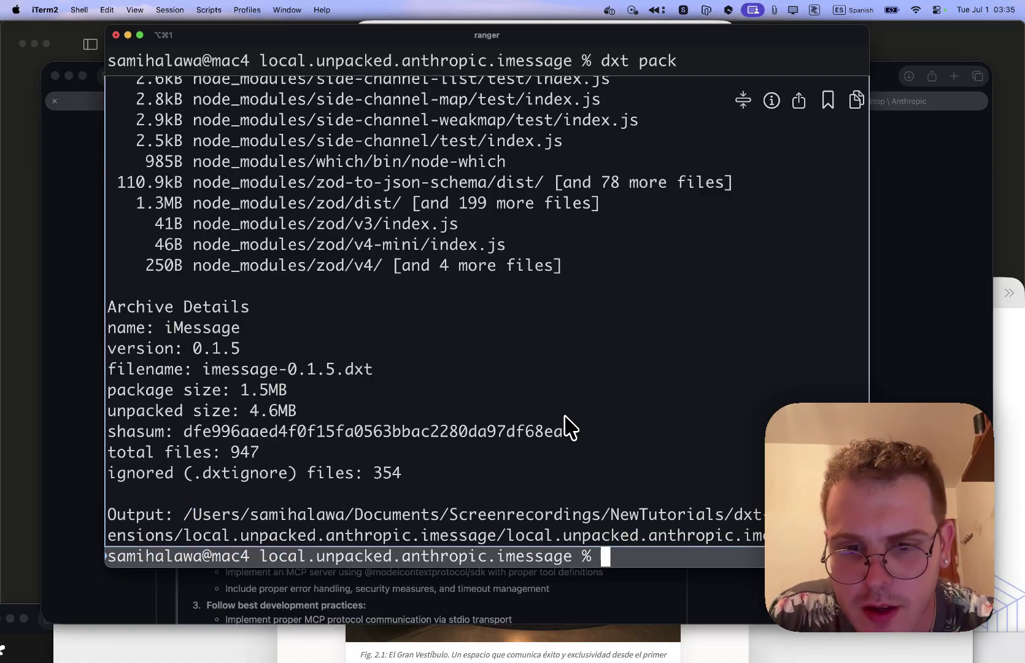
# Step: Open the current extension folder in Finder using open . and return to the terminal
pyautogui.write('opn')
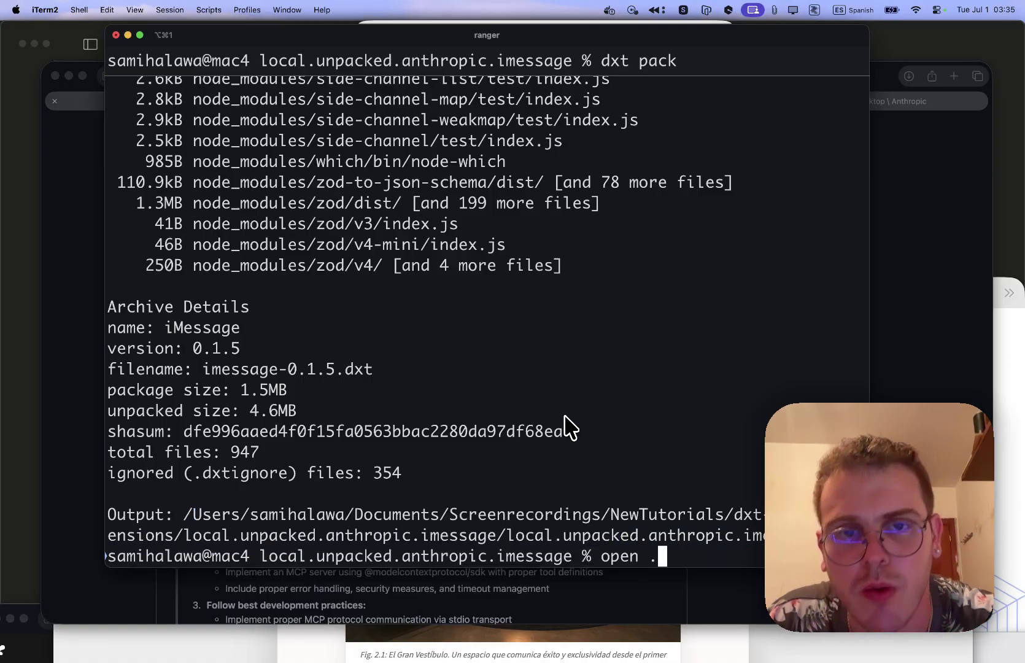
pyautogui.press('Return')
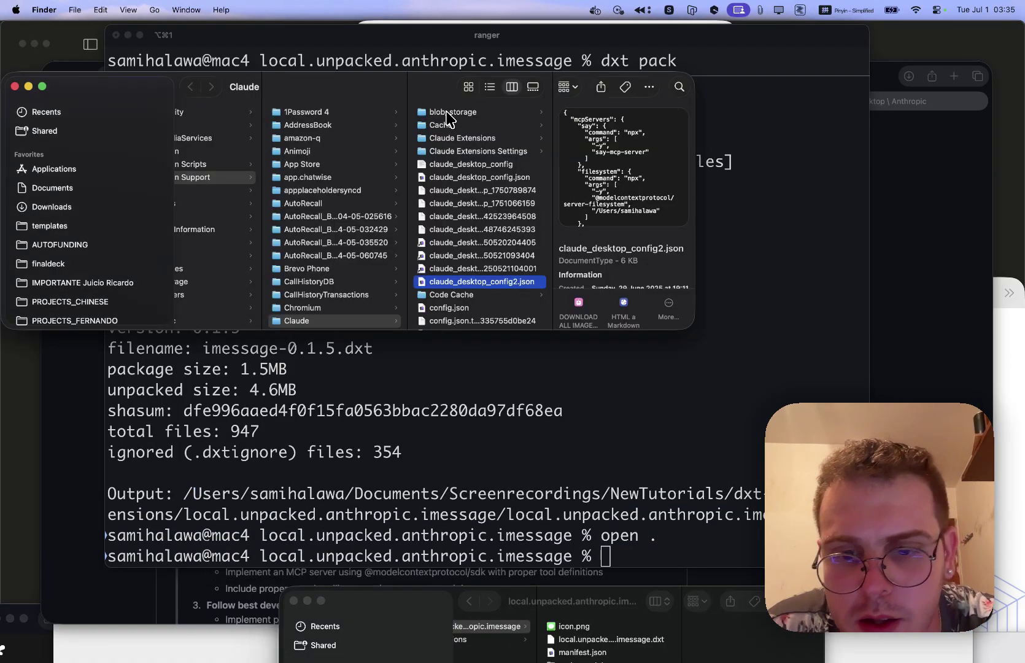
pyautogui.click(604, 498)
pyautogui.doubleClick(648, 491)
# Step: Copy the folder part of the dxt pack output path and open it in Finder with a quoted open command
pyautogui.click(496, 516)
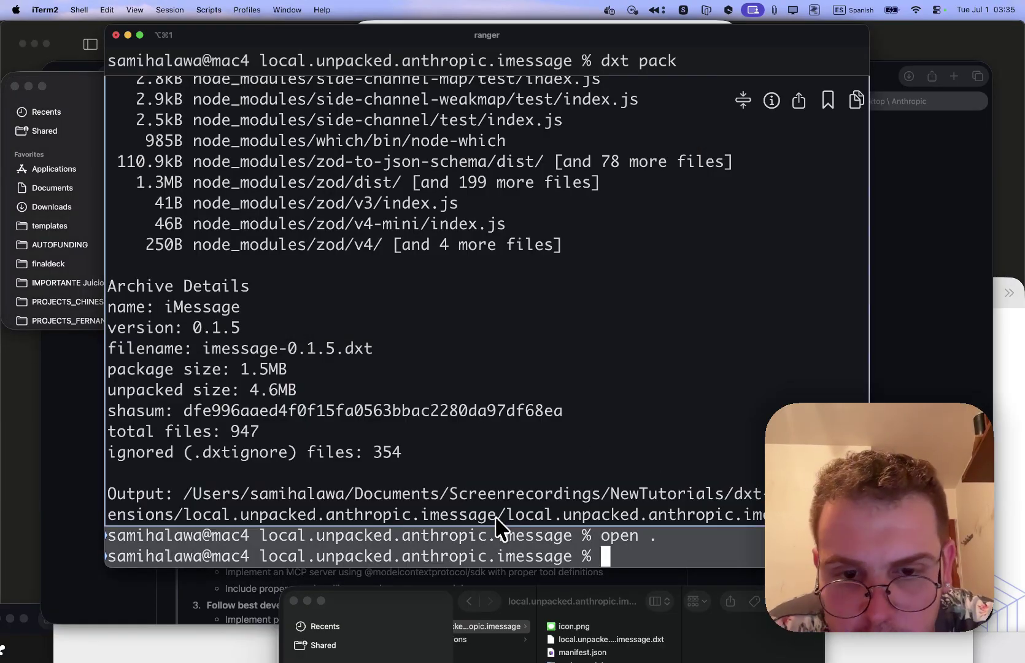
pyautogui.moveTo(505, 514); pyautogui.dragTo(193, 494)
pyautogui.write('open')
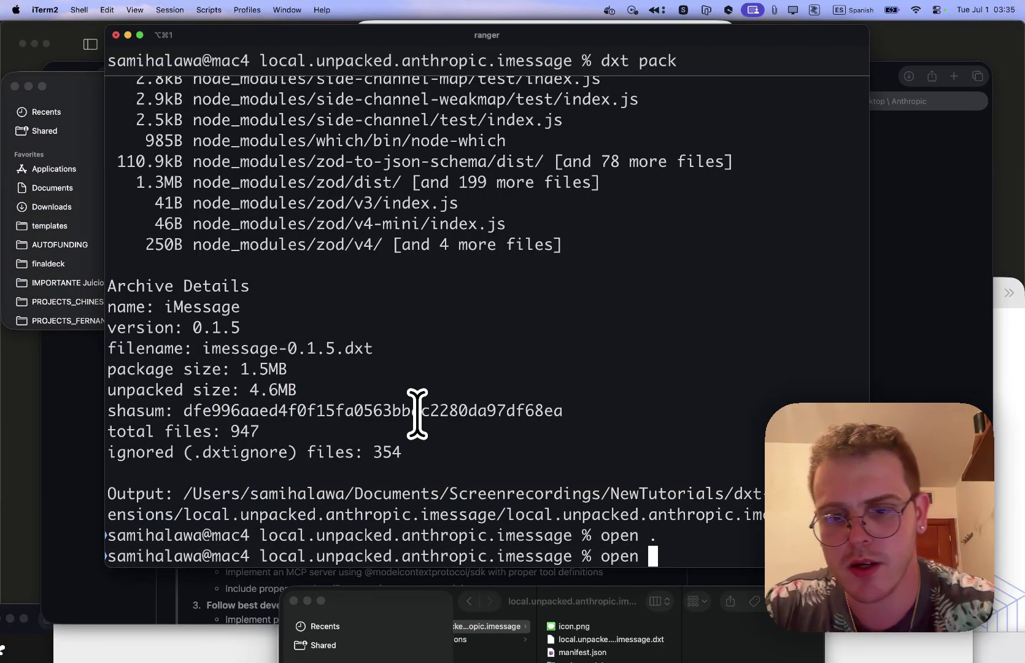
pyautogui.write(' "')
pyautogui.press('super+v')
pyautogui.write('"')
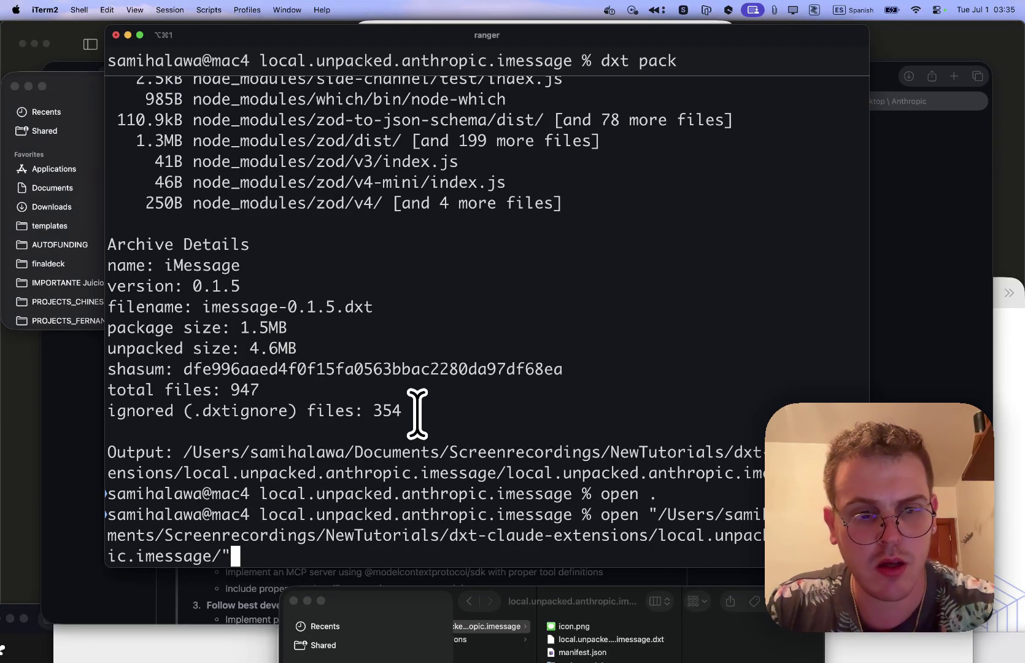
pyautogui.press('Return')
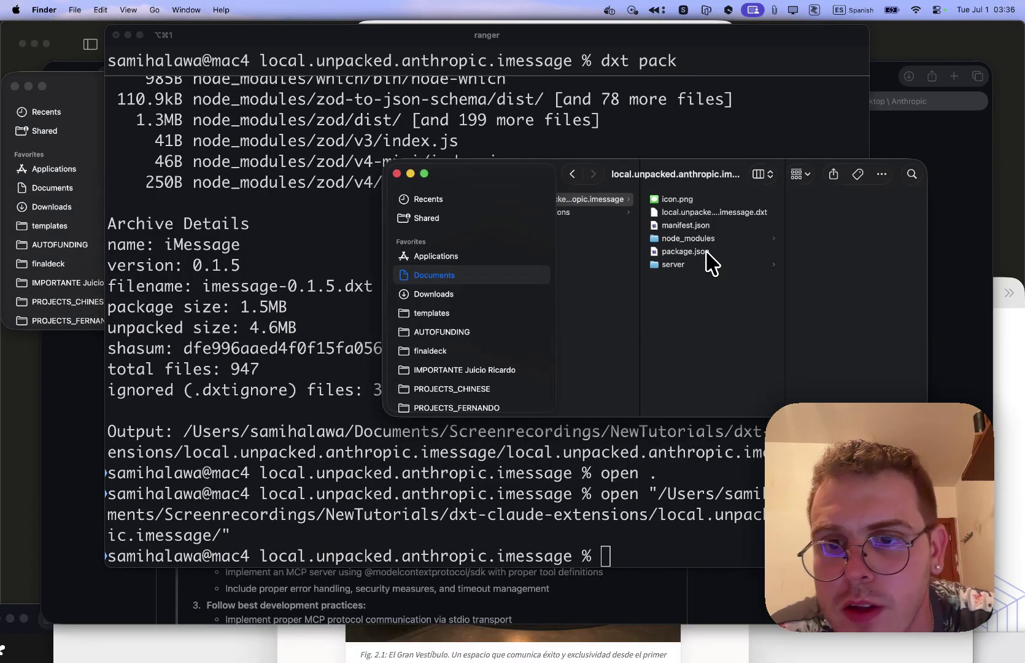
# Step: Preview icon.png, select local.unpacked.anthropic.imessage.dxt and open it in Claude Desktop
pyautogui.click(715, 198)
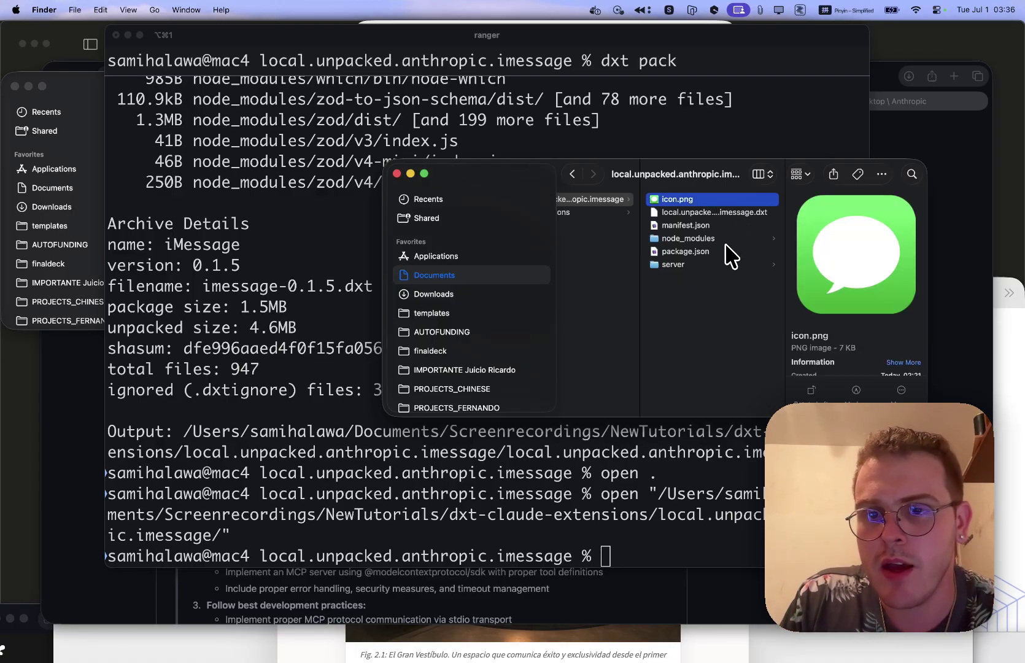
pyautogui.click(749, 212)
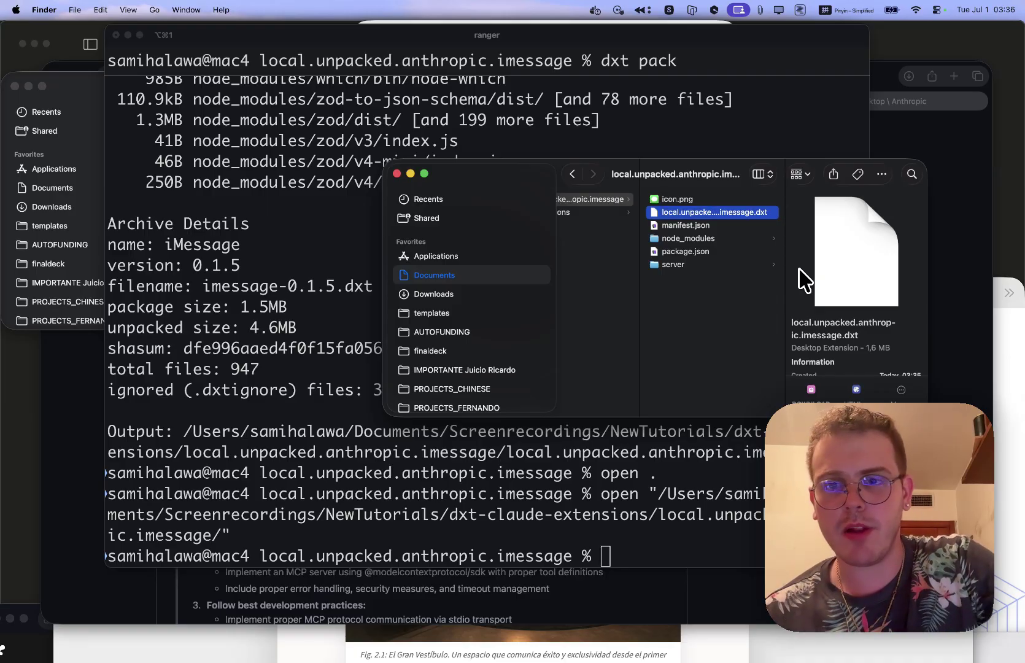
pyautogui.press('super+o')
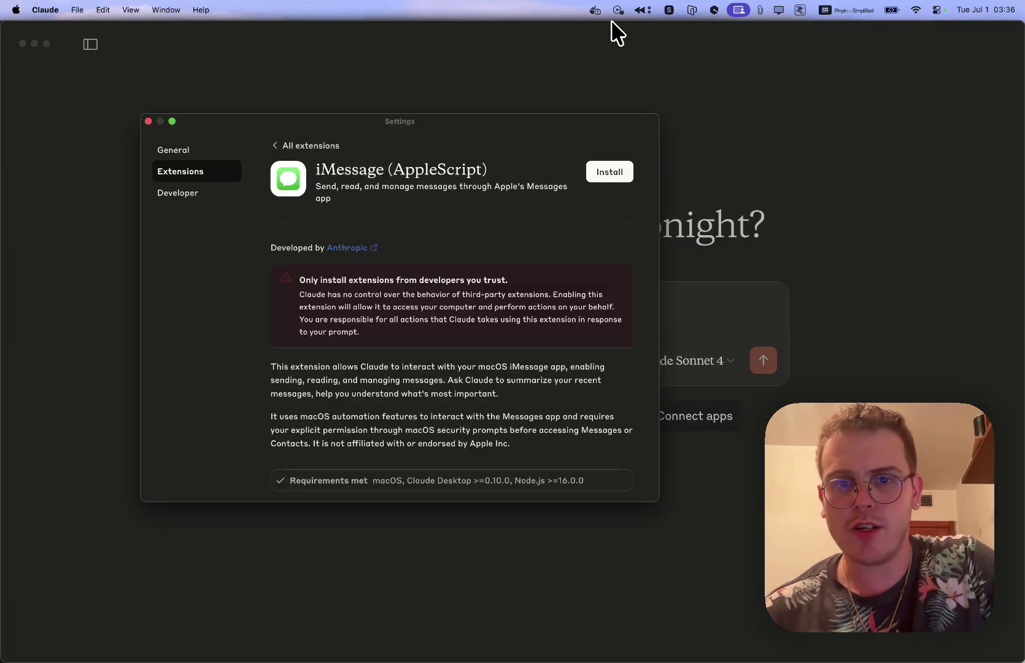
# Step: Review the iMessage (AppleScript) extension page, including its description, requirements, tools and version details
pyautogui.scroll(-3, 516, 276)
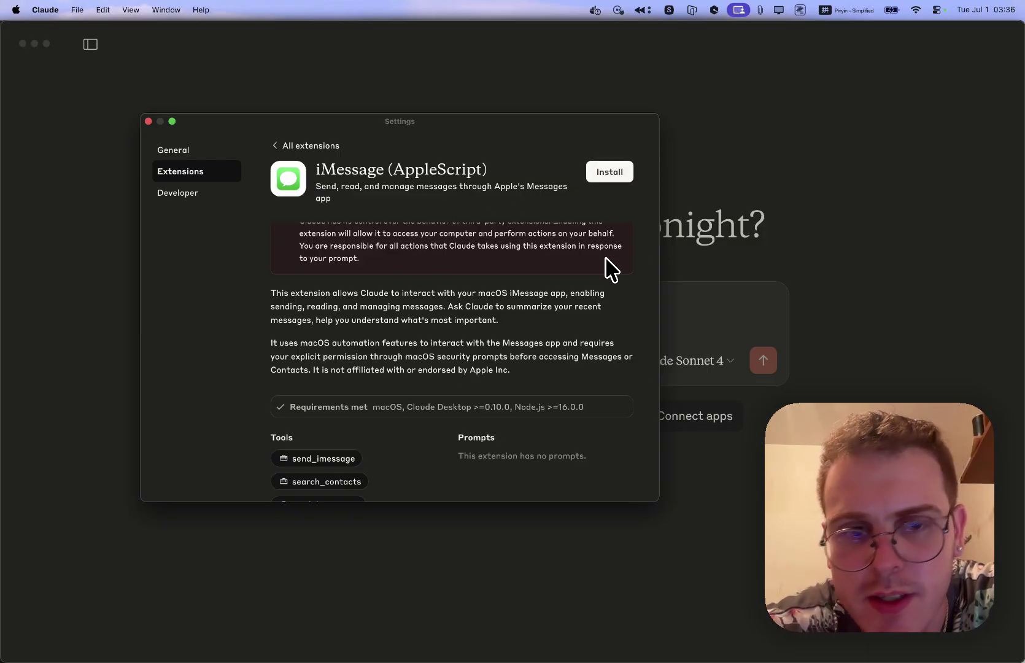
pyautogui.scroll(-4, 446, 270)
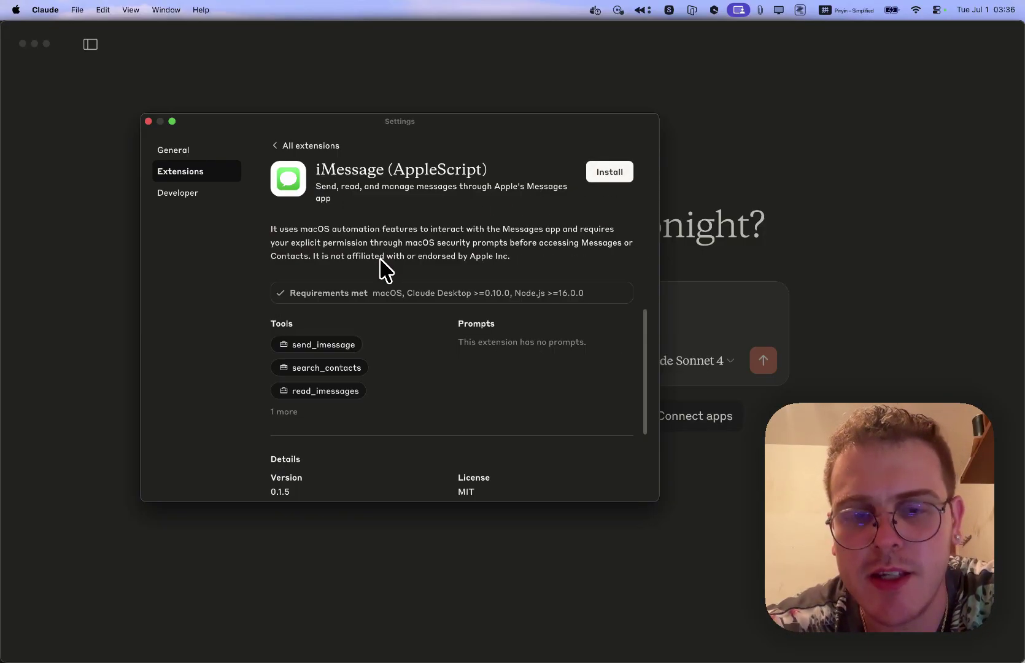
pyautogui.scroll(2, 451, 235)
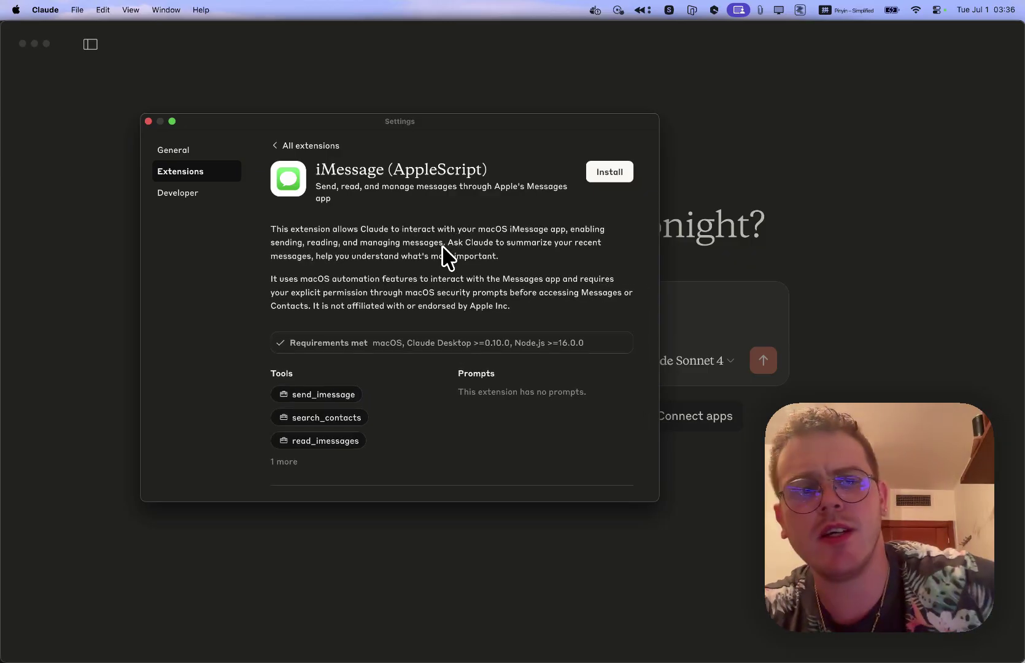
pyautogui.moveTo(311, 125); pyautogui.dragTo(375, 204)
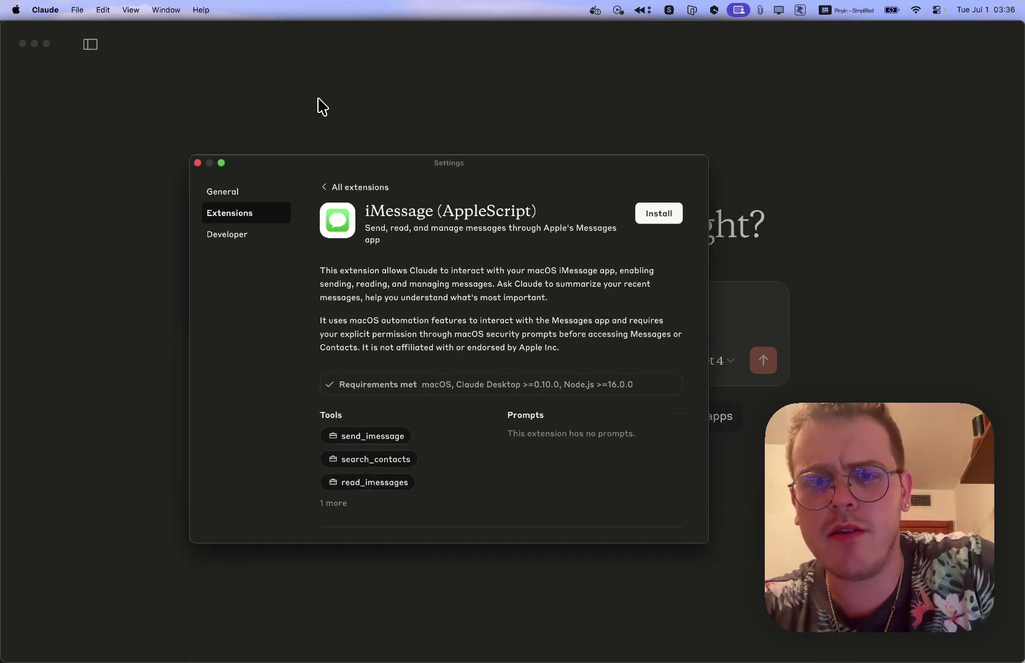
pyautogui.scroll(-4, 479, 185)
pyautogui.moveTo(447, 77); pyautogui.dragTo(450, 162)
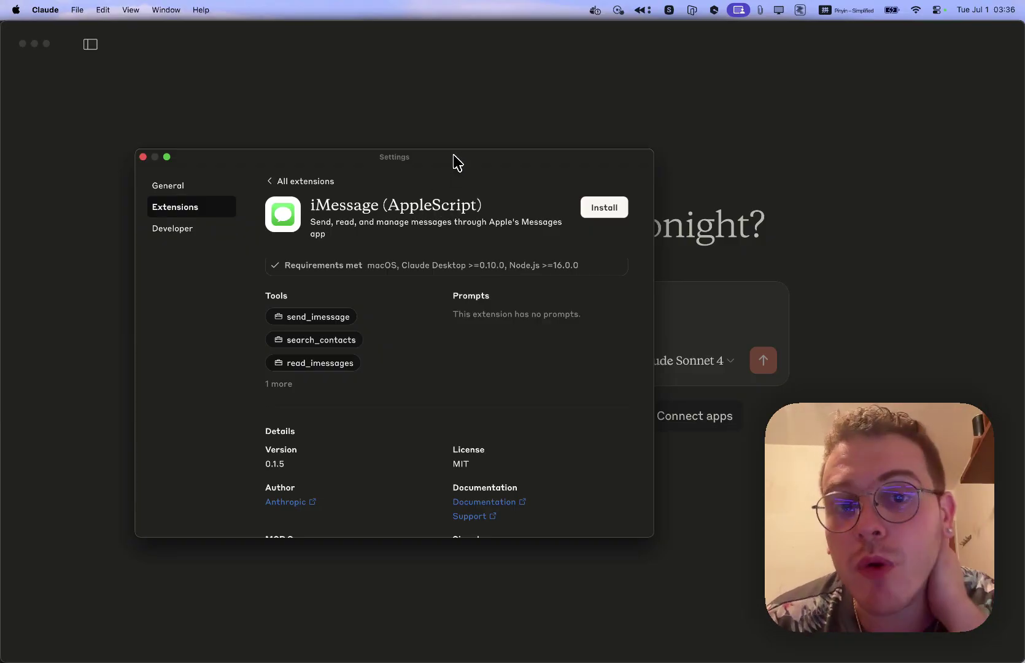
pyautogui.moveTo(454, 155)
pyautogui.mouseDown()
pyautogui.moveTo(459, 125)
pyautogui.moveTo(459, 176)
pyautogui.mouseUp()
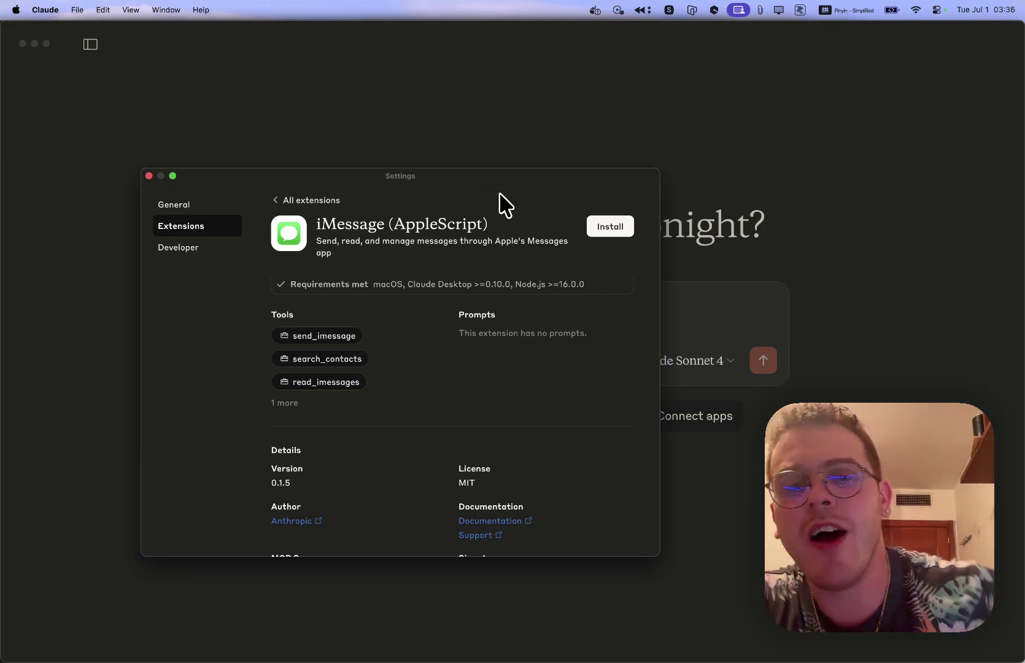
pyautogui.moveTo(515, 173); pyautogui.dragTo(519, 171)
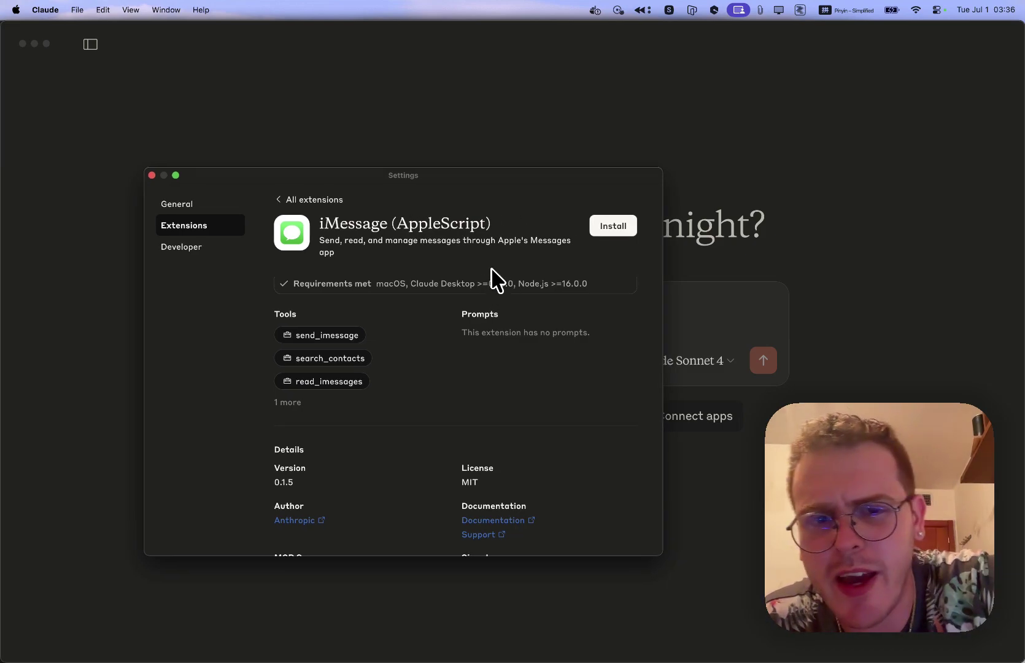
pyautogui.moveTo(520, 186); pyautogui.dragTo(557, 181)
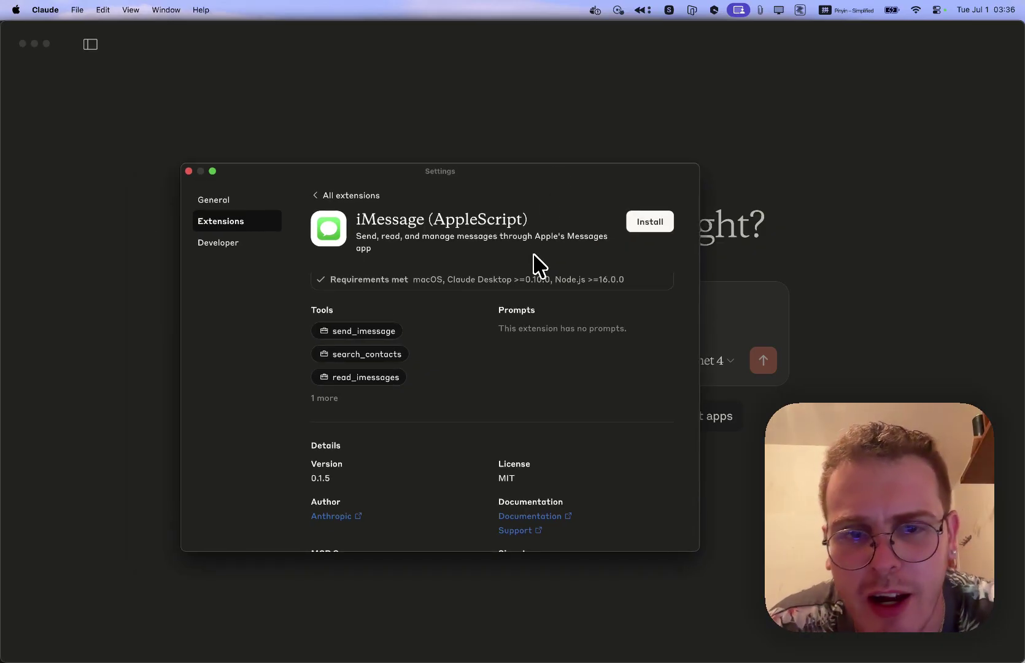
# Step: Install the iMessage (AppleScript) extension and return to the list of all extensions
pyautogui.click(650, 220)
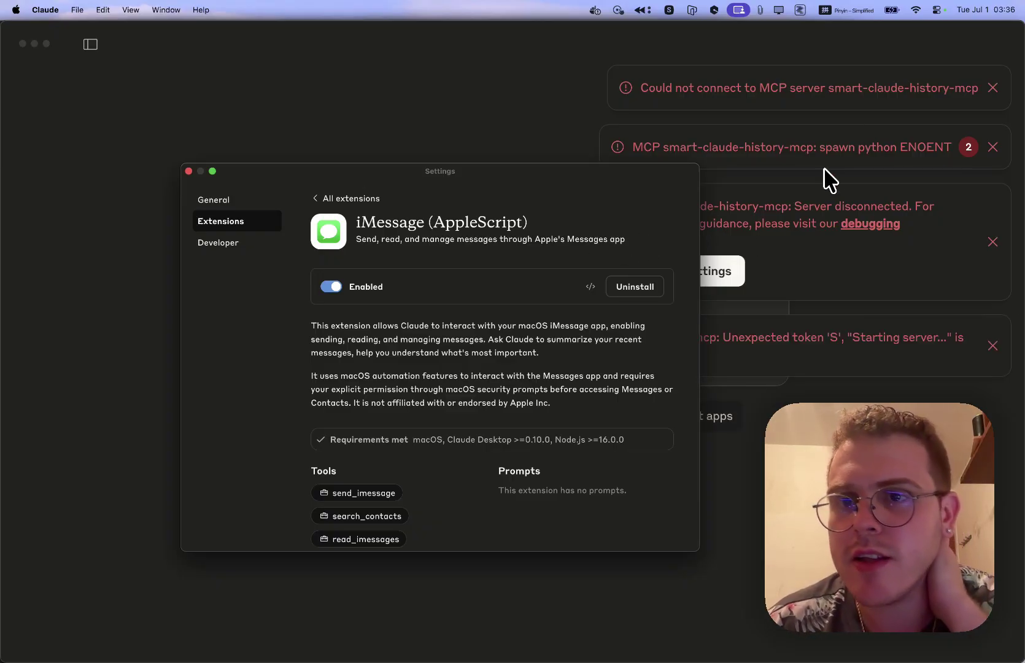
pyautogui.moveTo(634, 178); pyautogui.dragTo(605, 177)
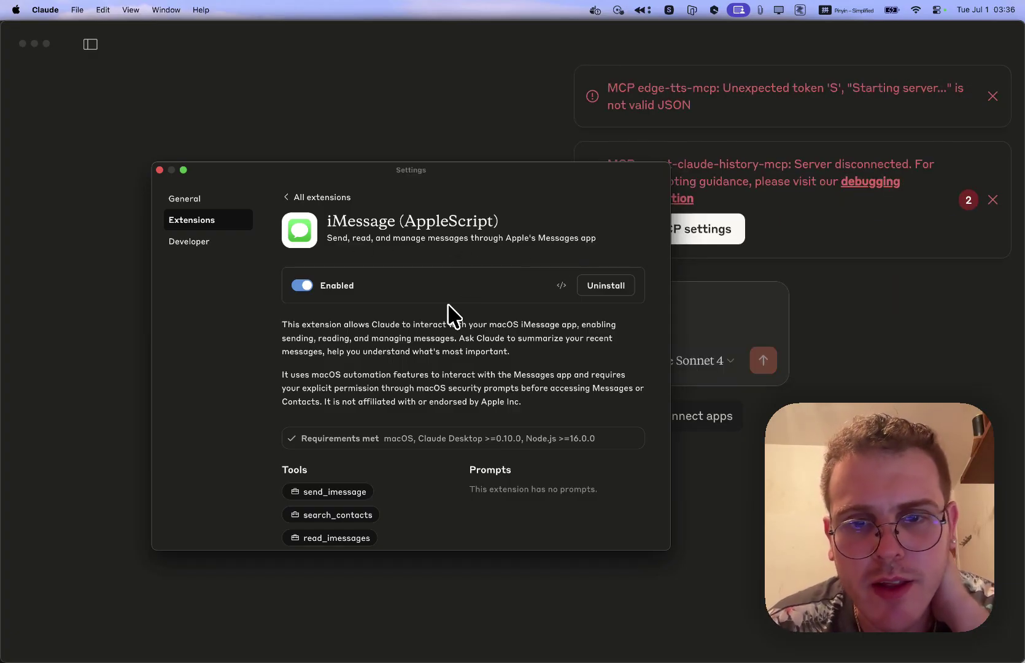
pyautogui.click(288, 197)
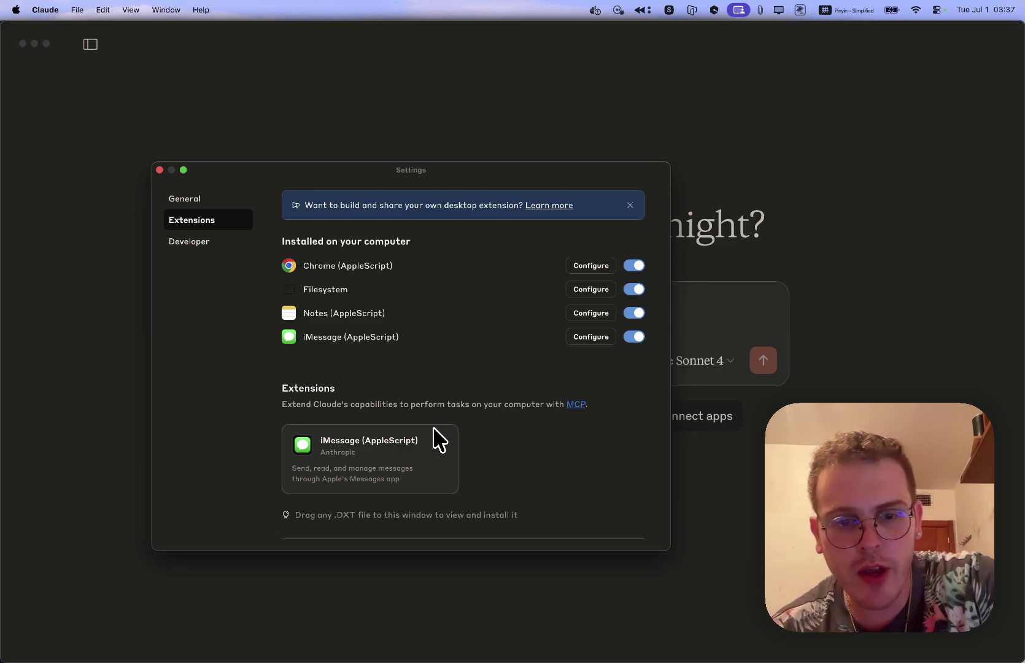
pyautogui.scroll(-1, 441, 438)
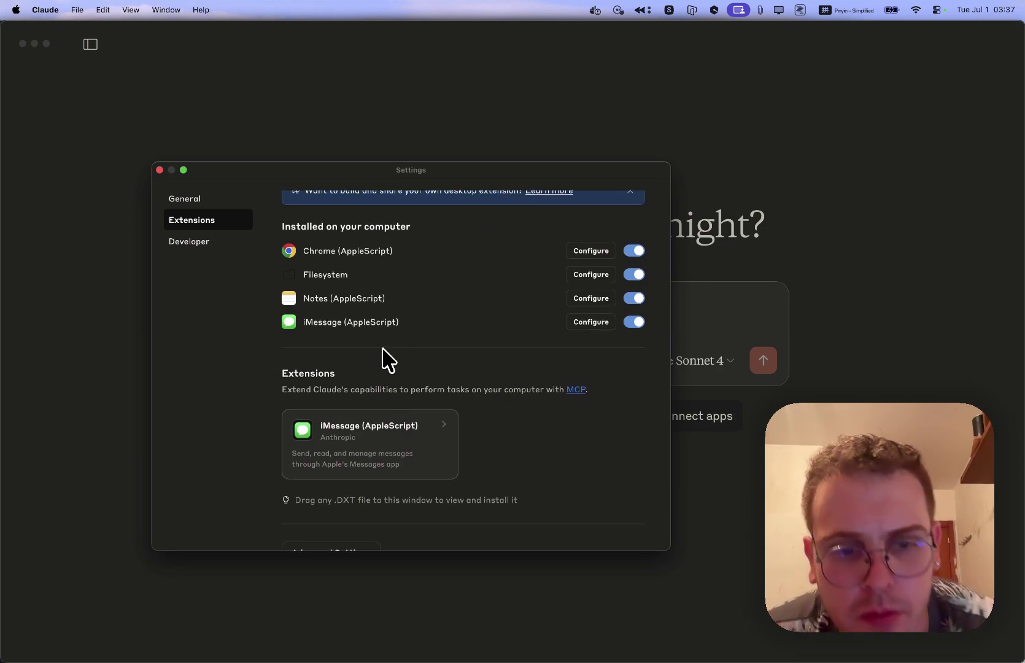
# Step: Open the Claude Extensions folder in Finder from the advanced extension settings
pyautogui.scroll(-1, 398, 405)
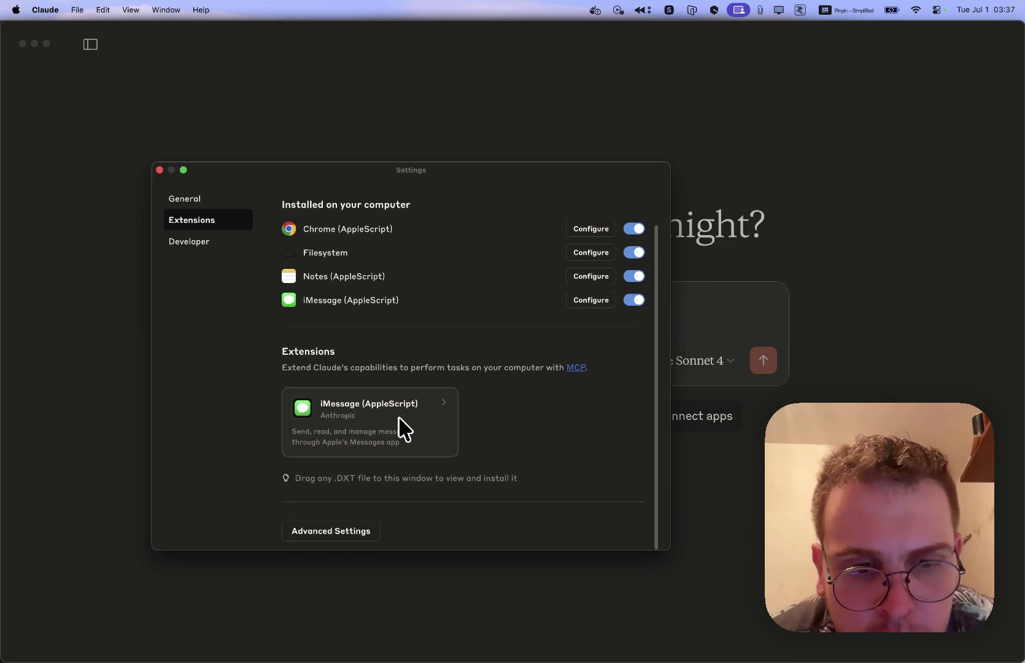
pyautogui.click(361, 533)
pyautogui.scroll(-2, 426, 444)
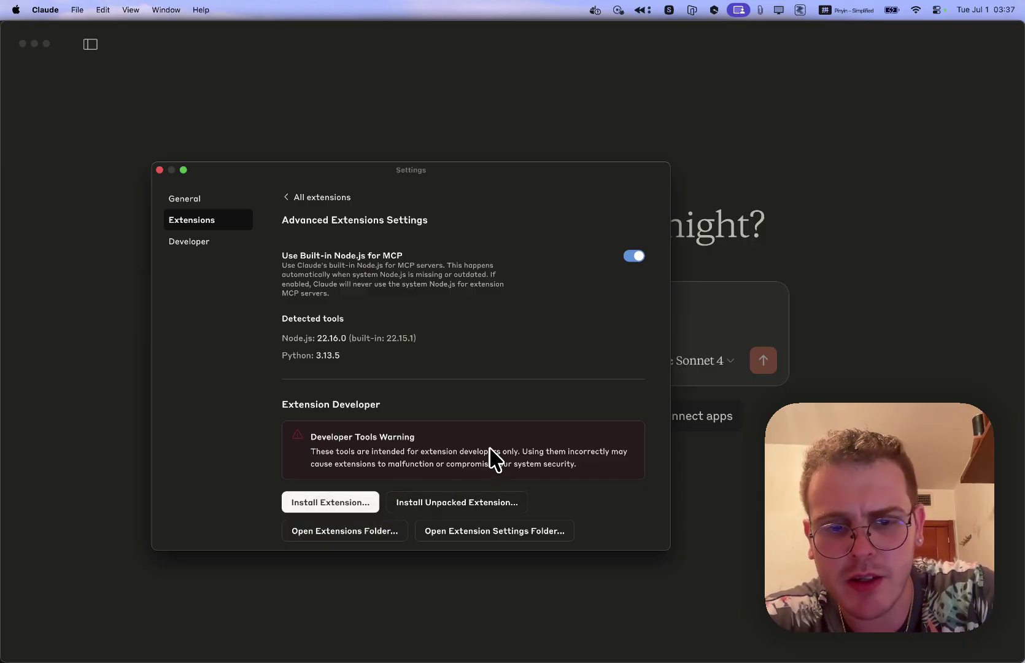
pyautogui.click(400, 523)
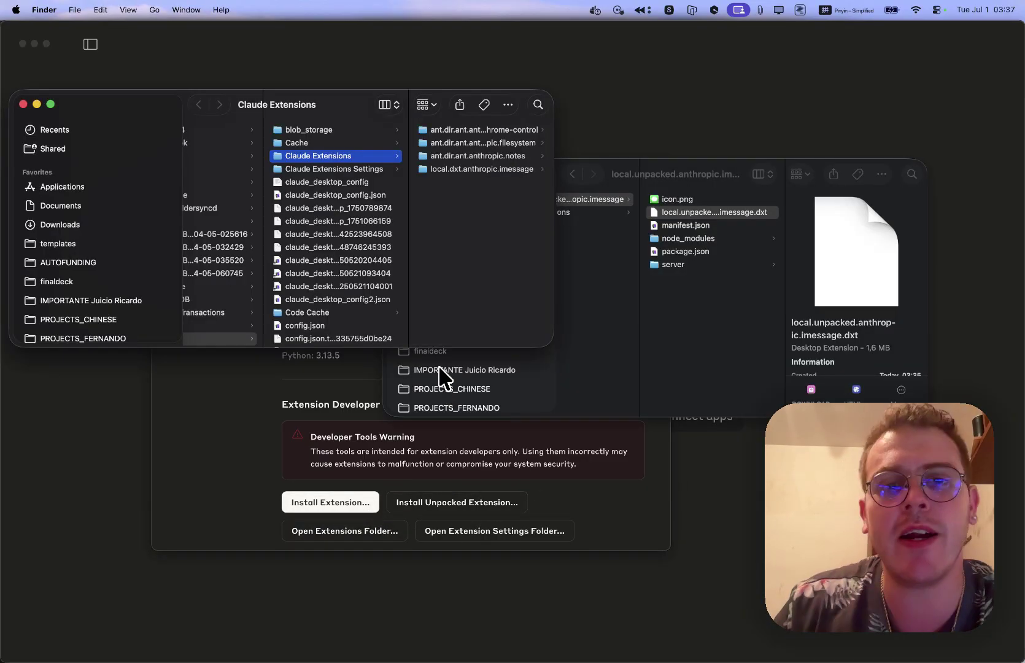
# Step: Inspect the contents of the local.dxt.anthropic.imessage folder inside Claude Extensions
pyautogui.moveTo(343, 107); pyautogui.dragTo(266, 104)
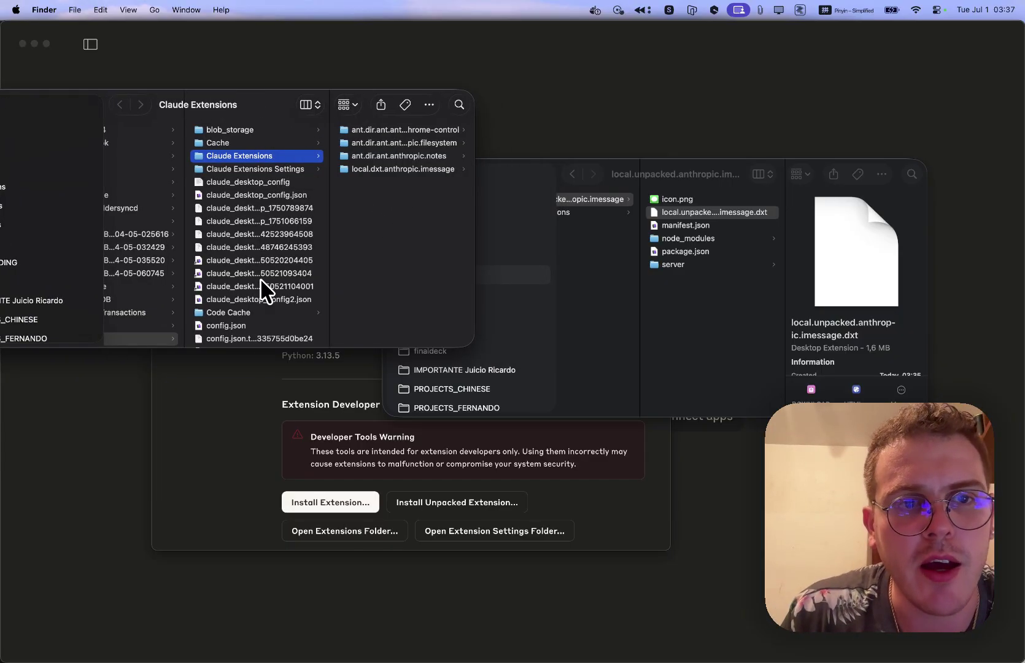
pyautogui.hscroll(-2, 258, 297)
pyautogui.hscroll(2, 264, 297)
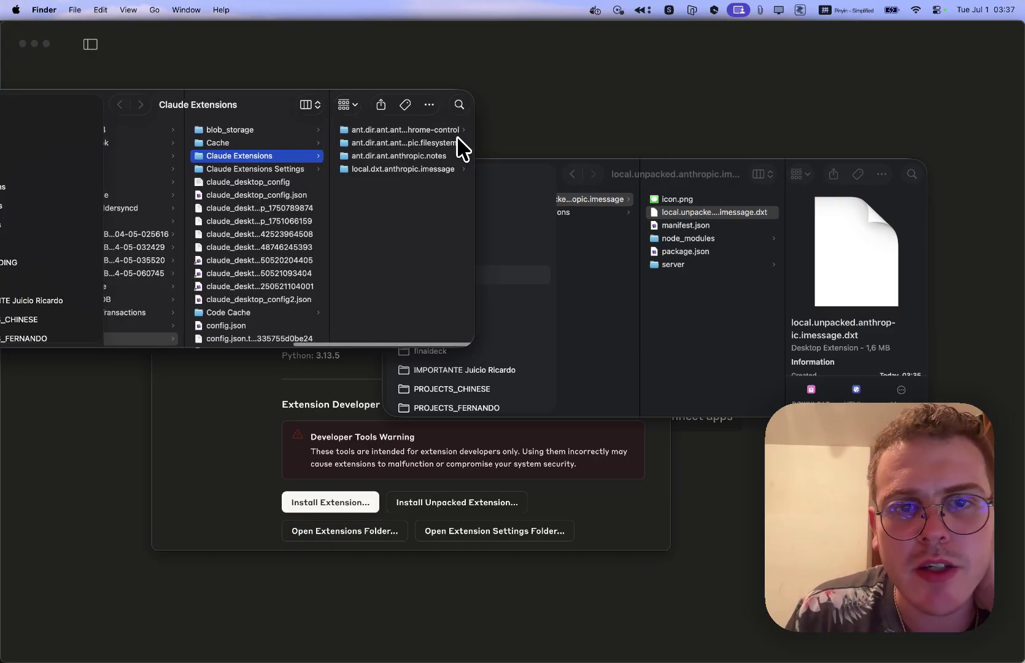
pyautogui.click(429, 169)
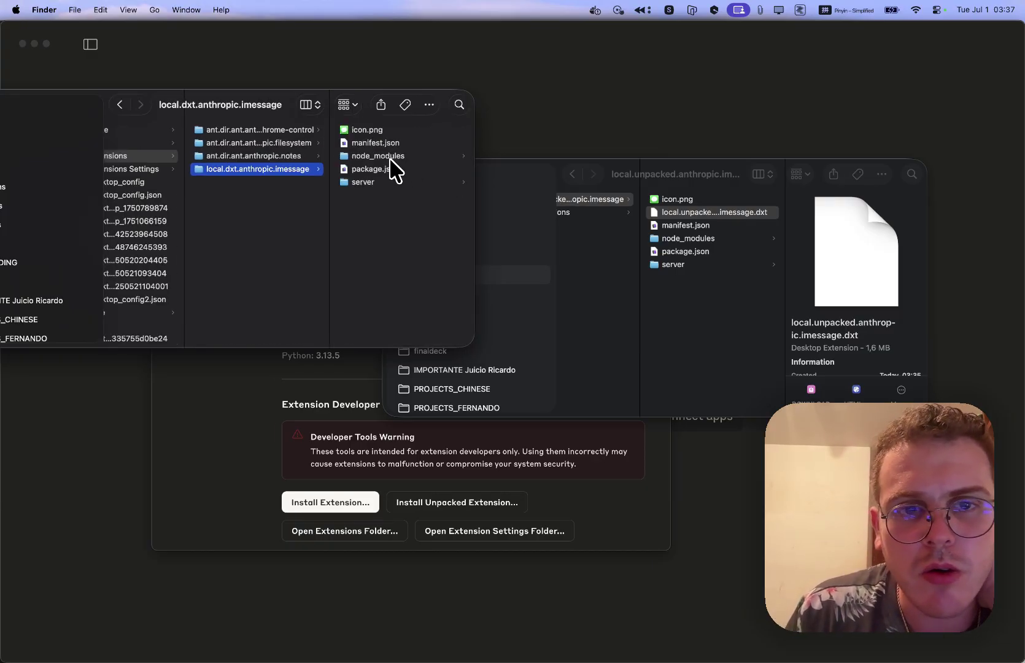
# Step: Move the ant.dir.ant.anthropic.notes folder out of Claude Extensions, placing it beside the local.unpacked.anthropic.imessage folder
pyautogui.click(301, 156)
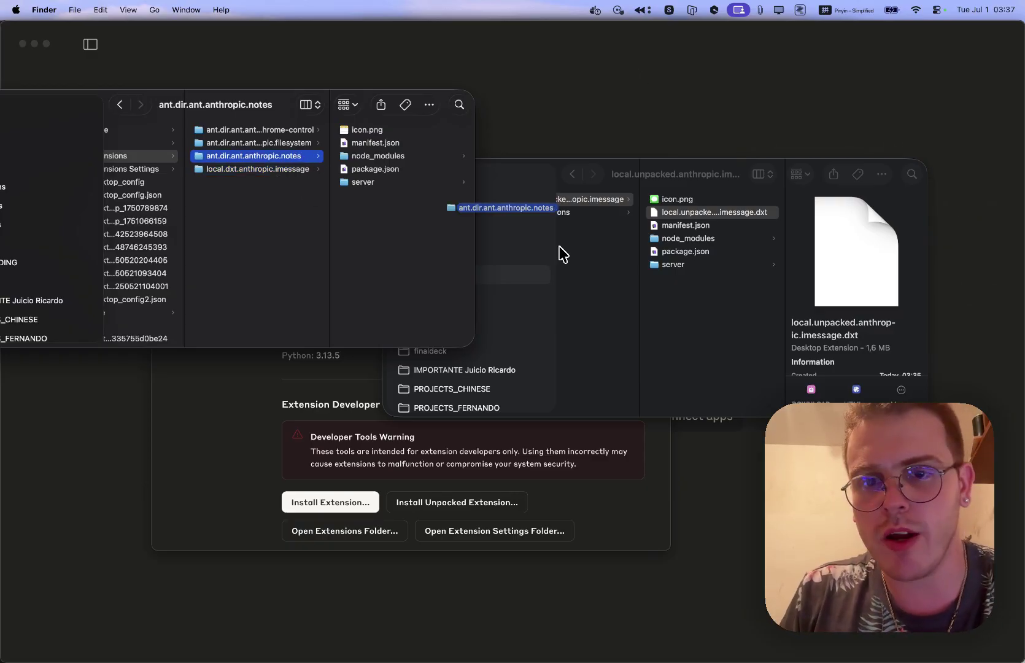
pyautogui.moveTo(562, 254); pyautogui.dragTo(629, 234)
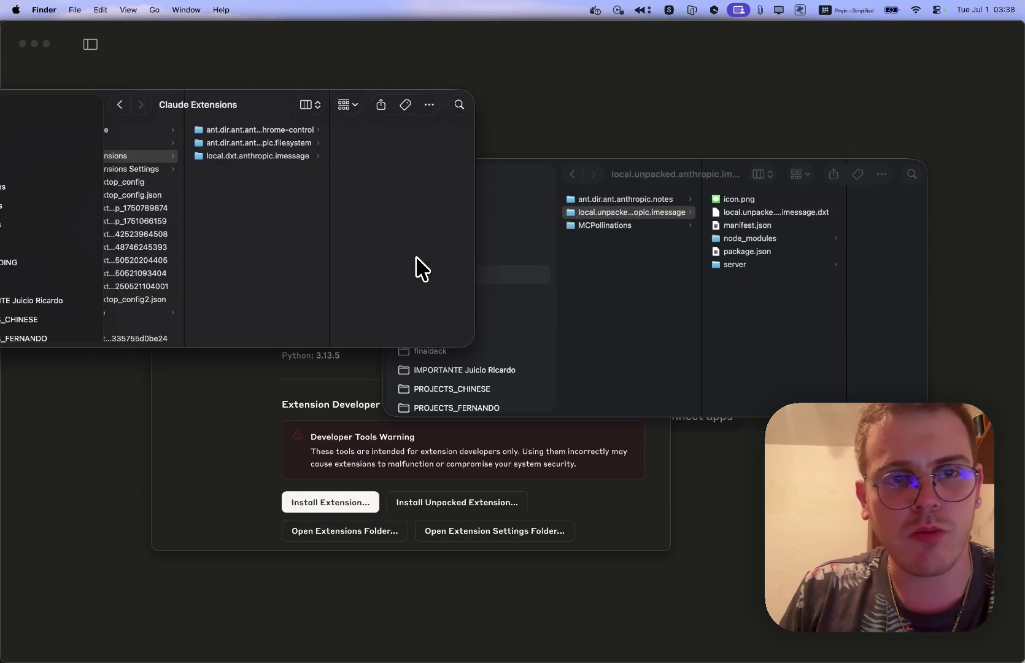
pyautogui.hscroll(-2, 270, 197)
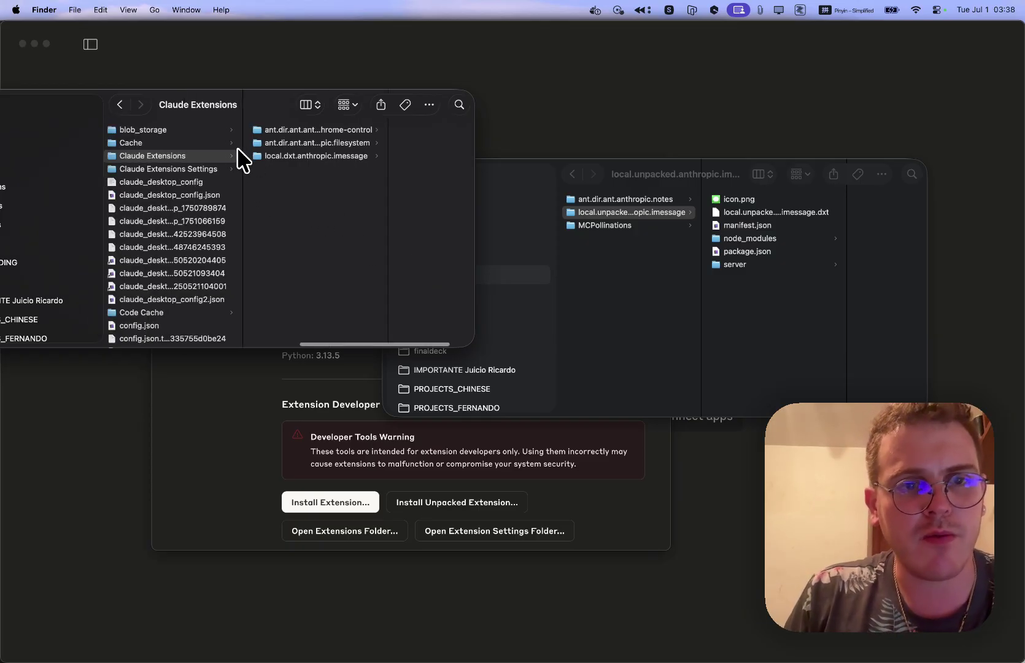
pyautogui.click(238, 157)
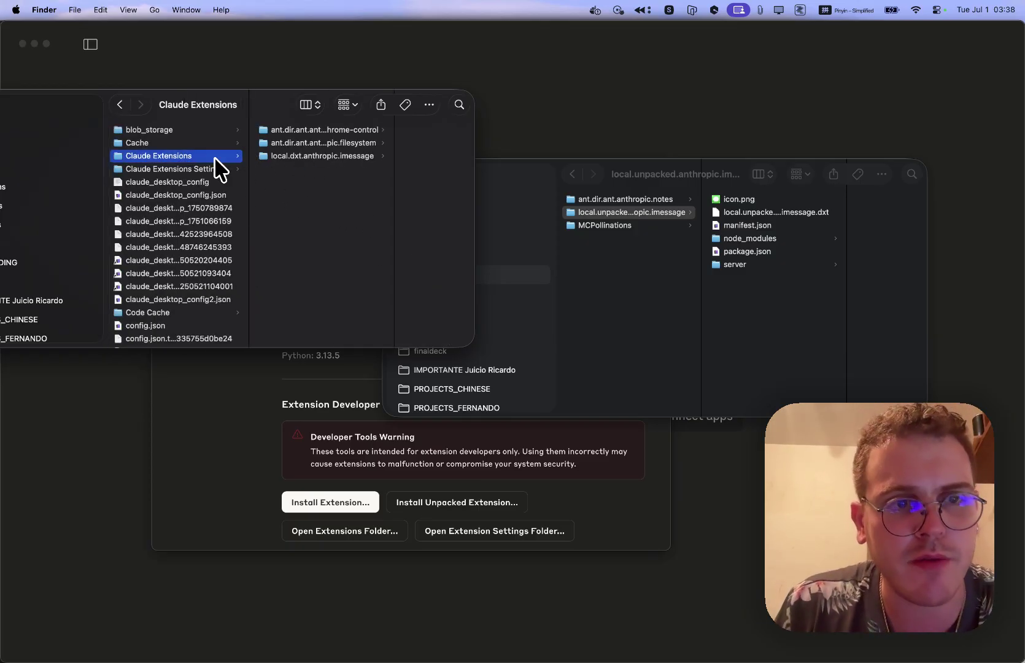
# Step: Check the developer server list and the installed extensions in Claude's settings, then close the settings
pyautogui.click(592, 498)
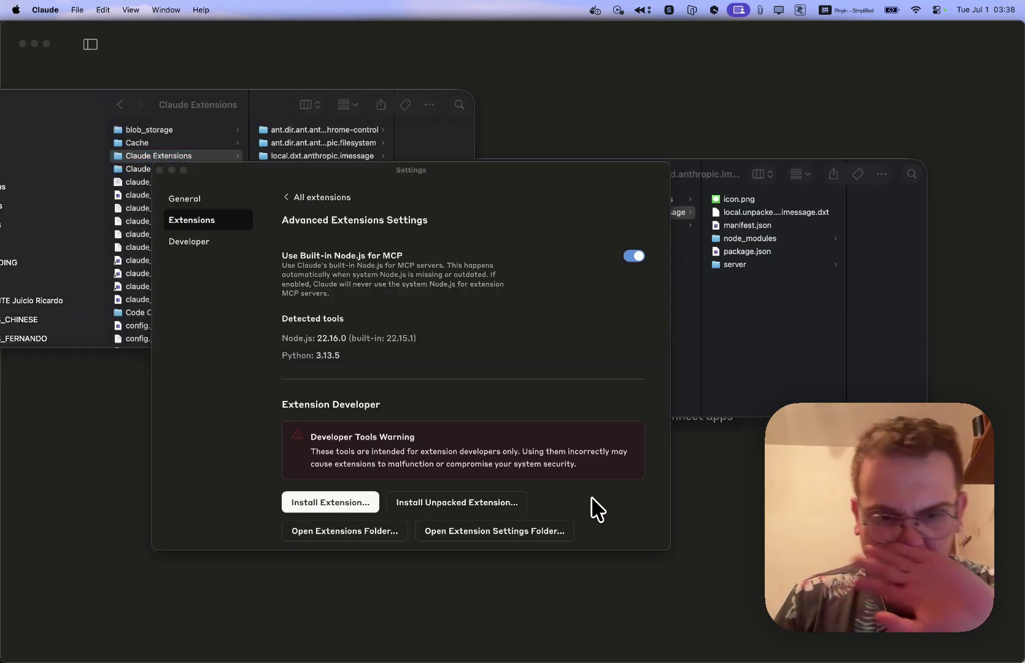
pyautogui.click(216, 241)
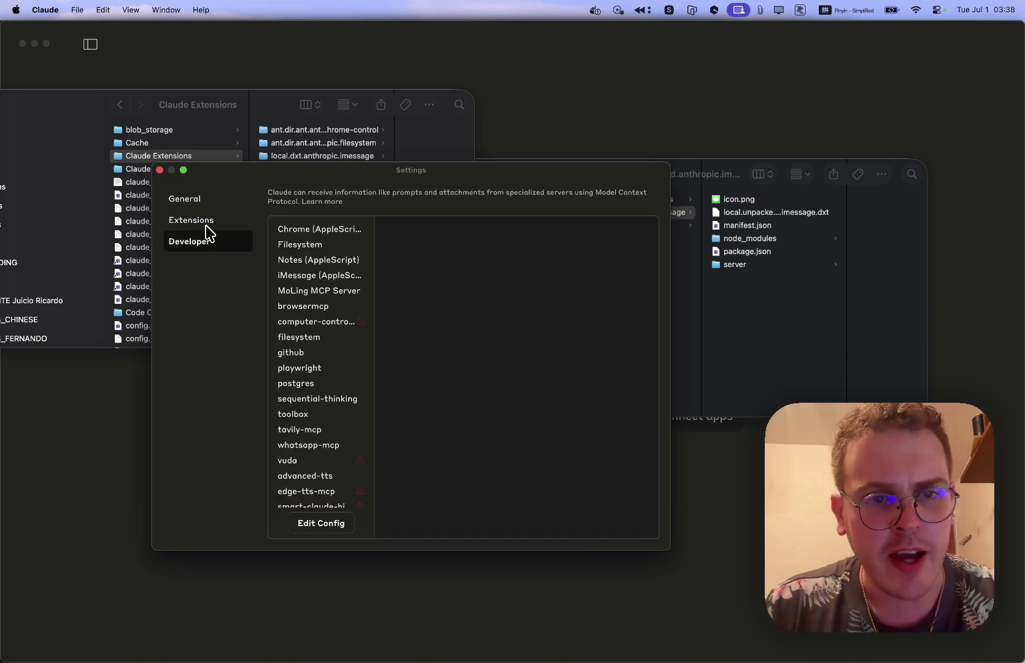
pyautogui.click(209, 222)
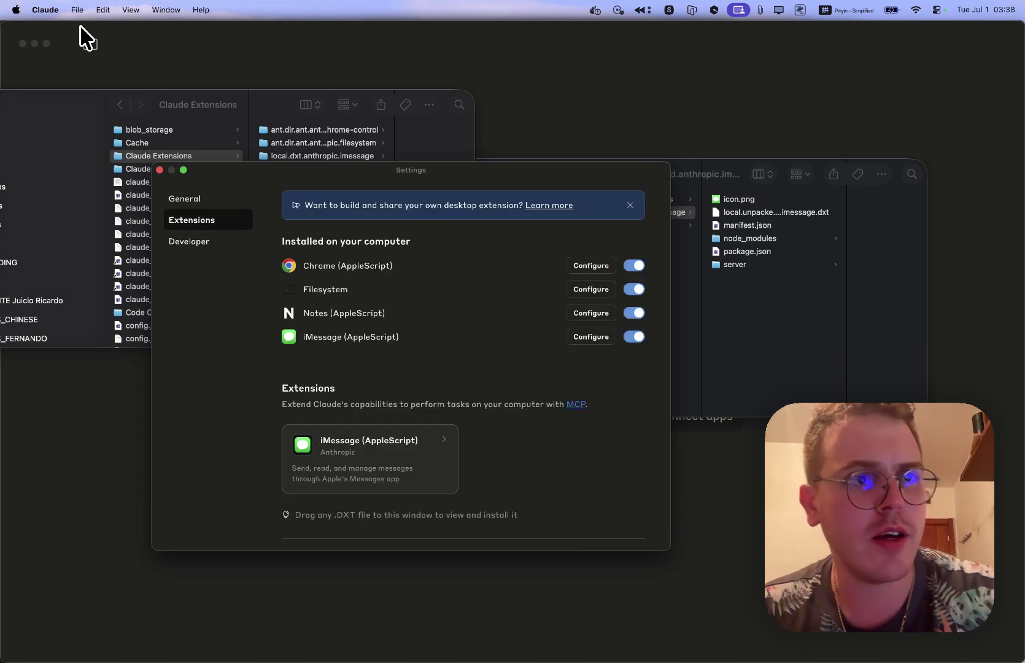
pyautogui.click(109, 54)
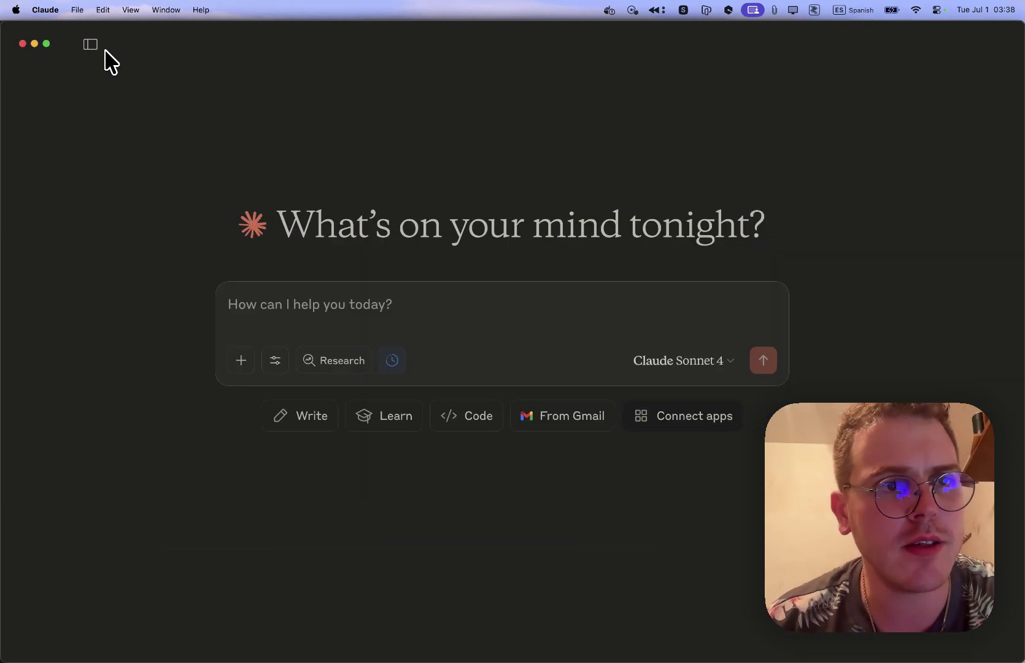
pyautogui.press('super+comma')
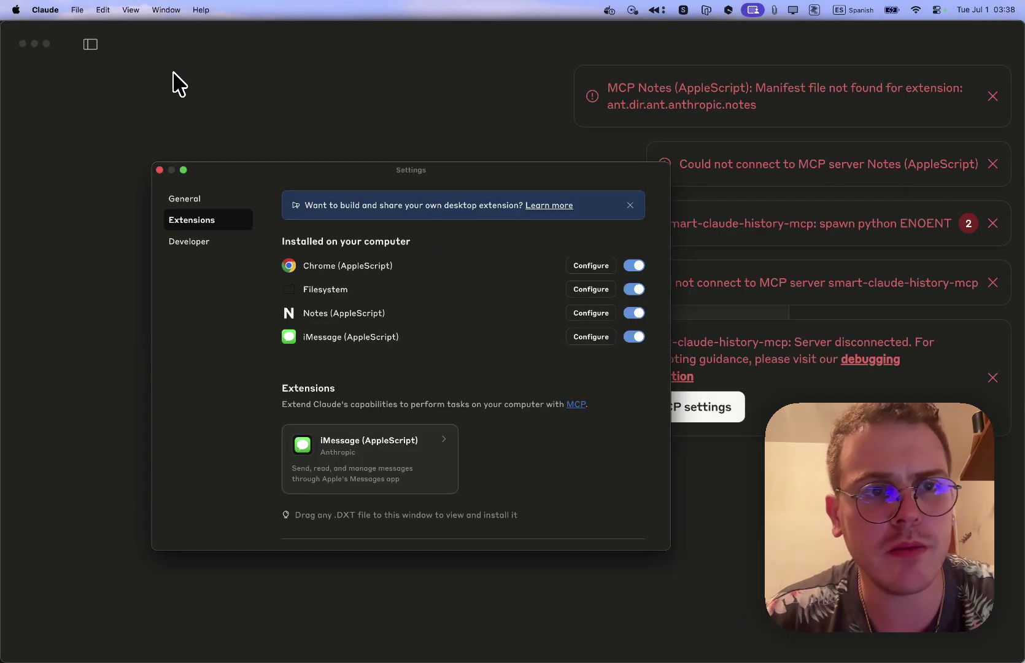
pyautogui.press('super+w')
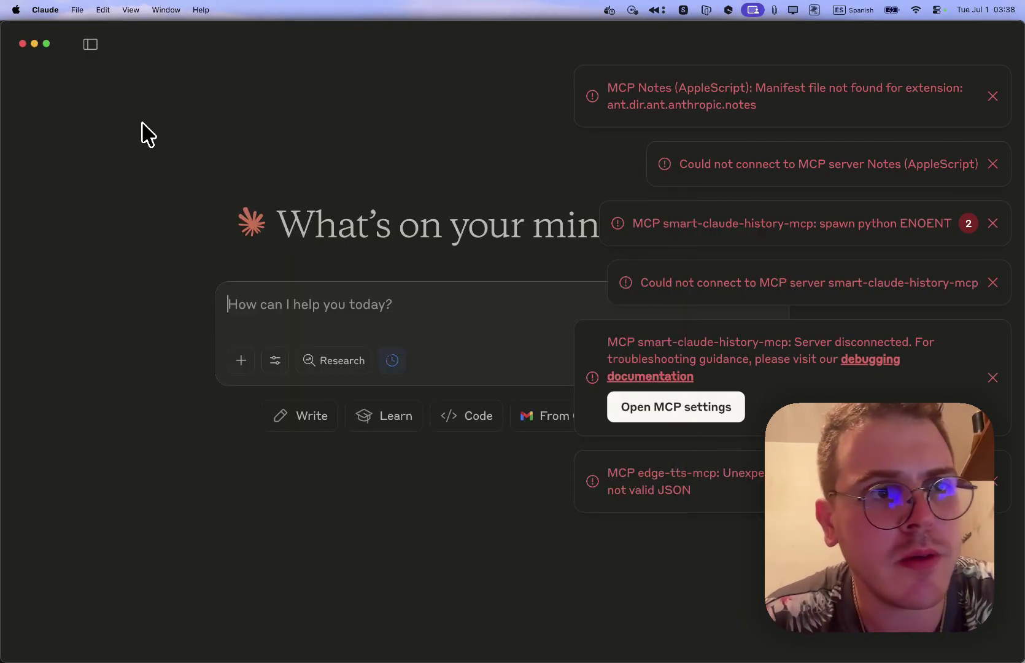
# Step: Quit Claude Desktop and relaunch it through Spotlight
pyautogui.press('super+q')
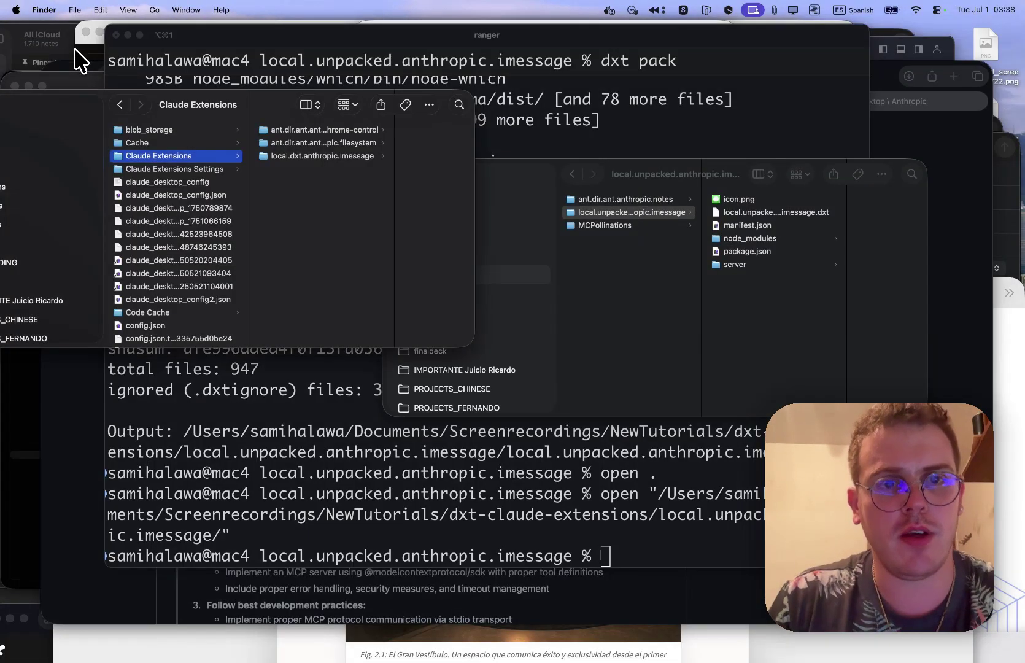
pyautogui.hotkey('ctrl', 'space')
pyautogui.press('super+space')
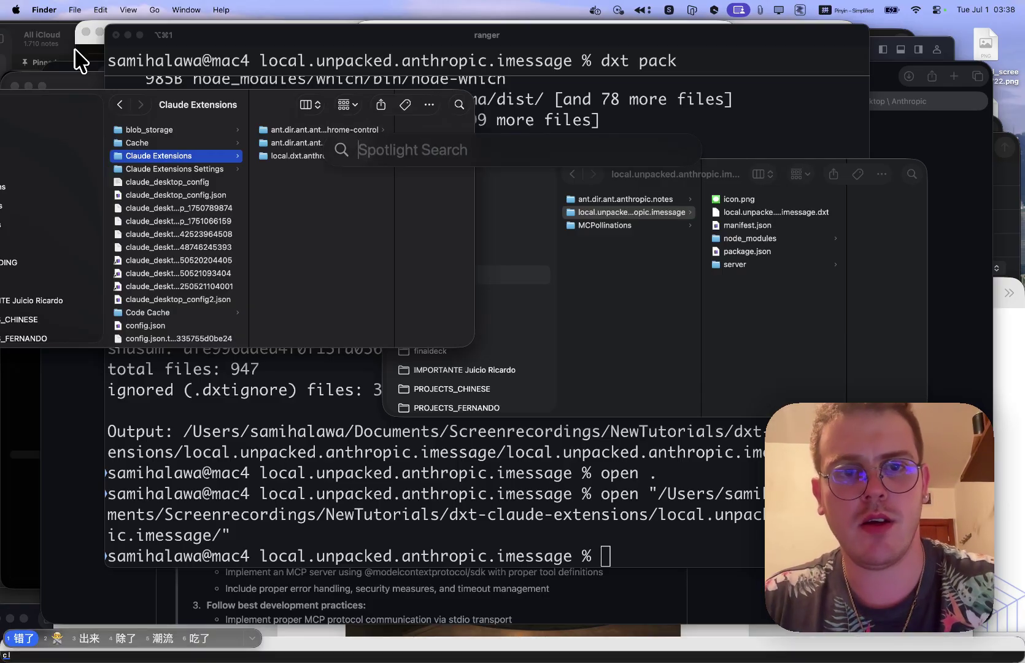
pyautogui.write('c')
pyautogui.hotkey('ctrl', 'space')
pyautogui.write('la')
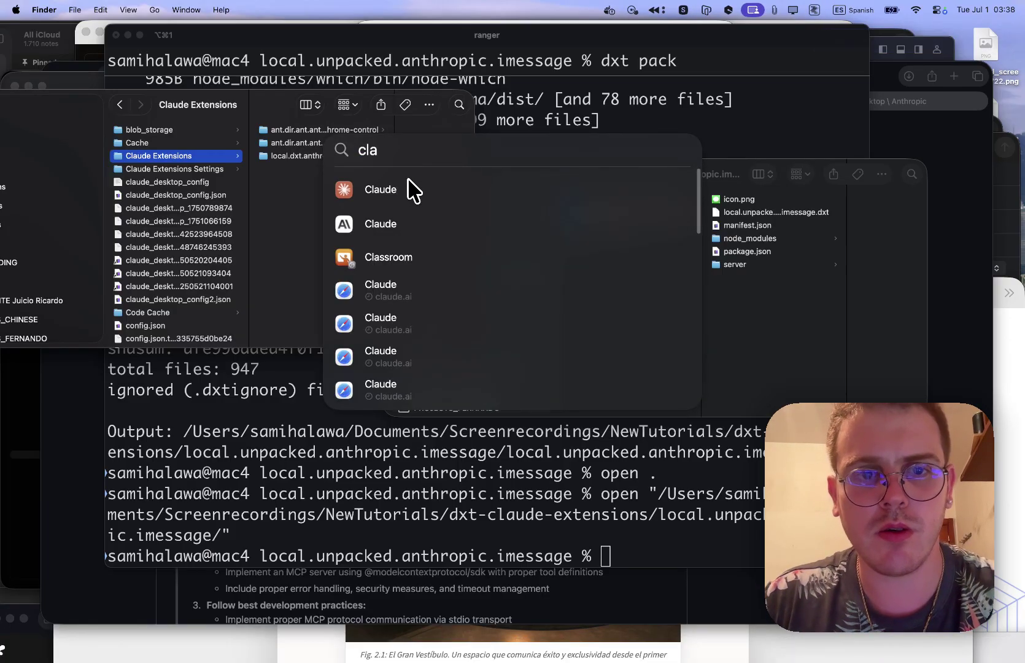
pyautogui.click(402, 189)
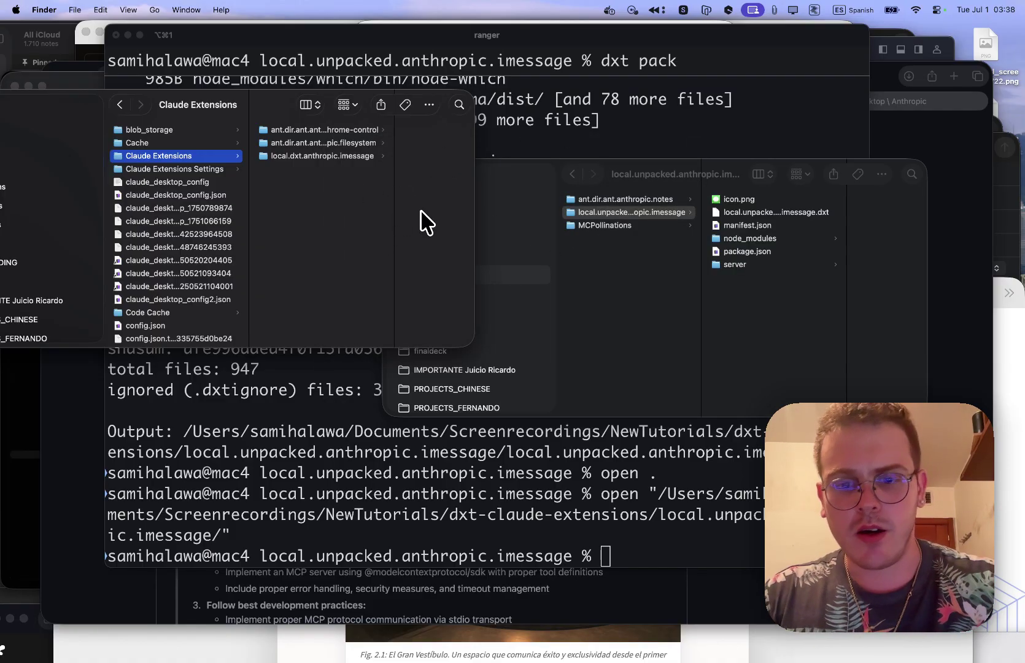
pyautogui.press('super+space')
pyautogui.press('Return')
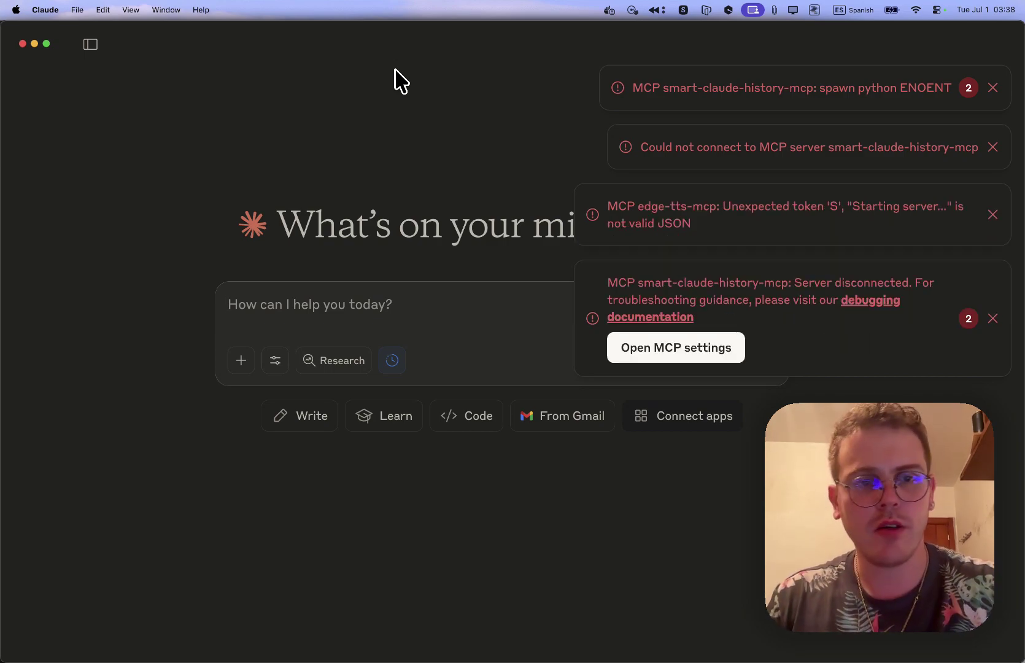
# Step: Review the installed and available extensions in Claude's settings for the Notes (AppleScript) entry
pyautogui.press('super+comma')
pyautogui.click(294, 163)
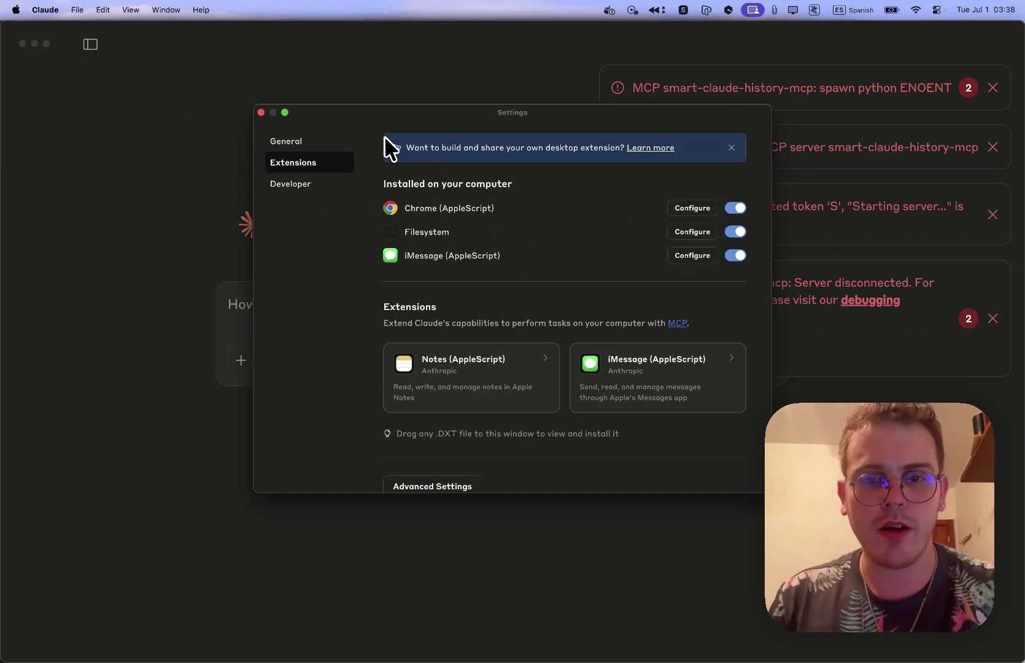
pyautogui.moveTo(438, 112); pyautogui.dragTo(307, 104)
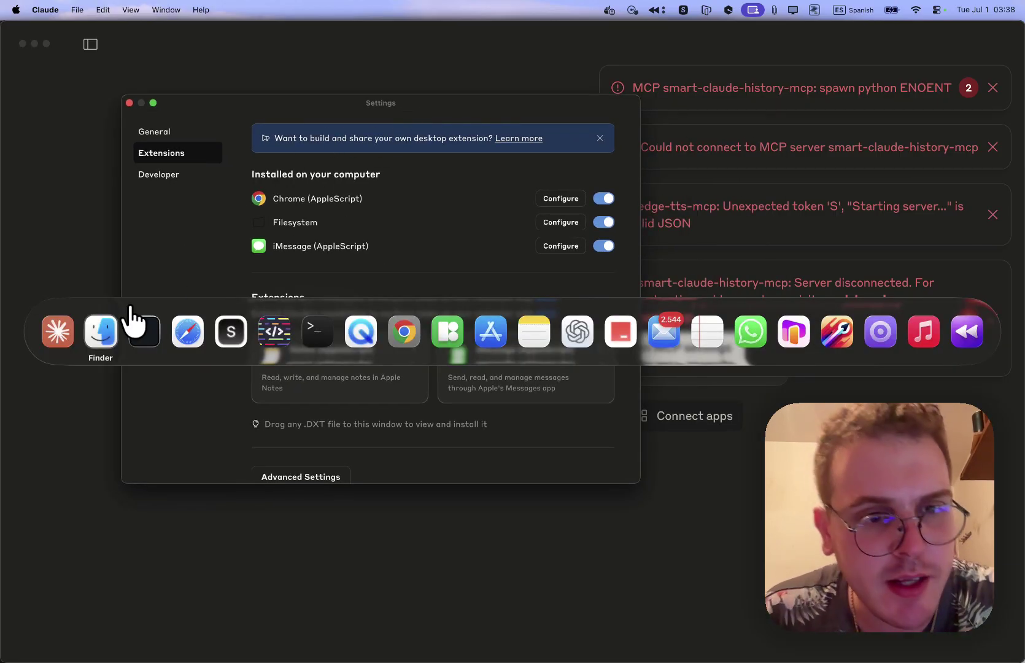
pyautogui.click(114, 316)
pyautogui.press('super+h')
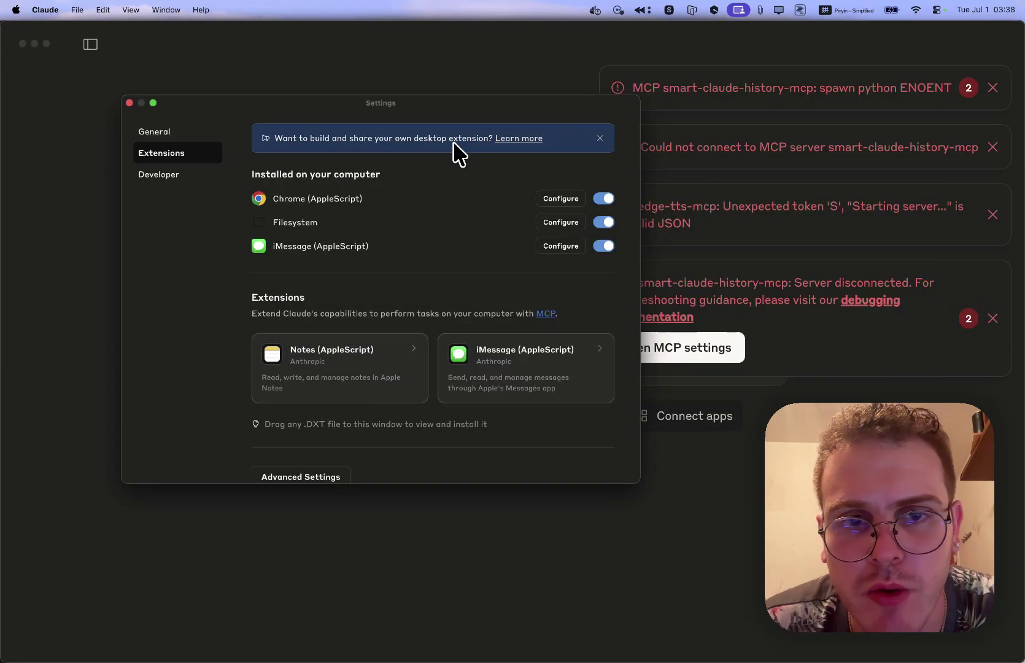
# Step: Start installing an unpacked extension from the advanced extension settings
pyautogui.scroll(-1, 386, 344)
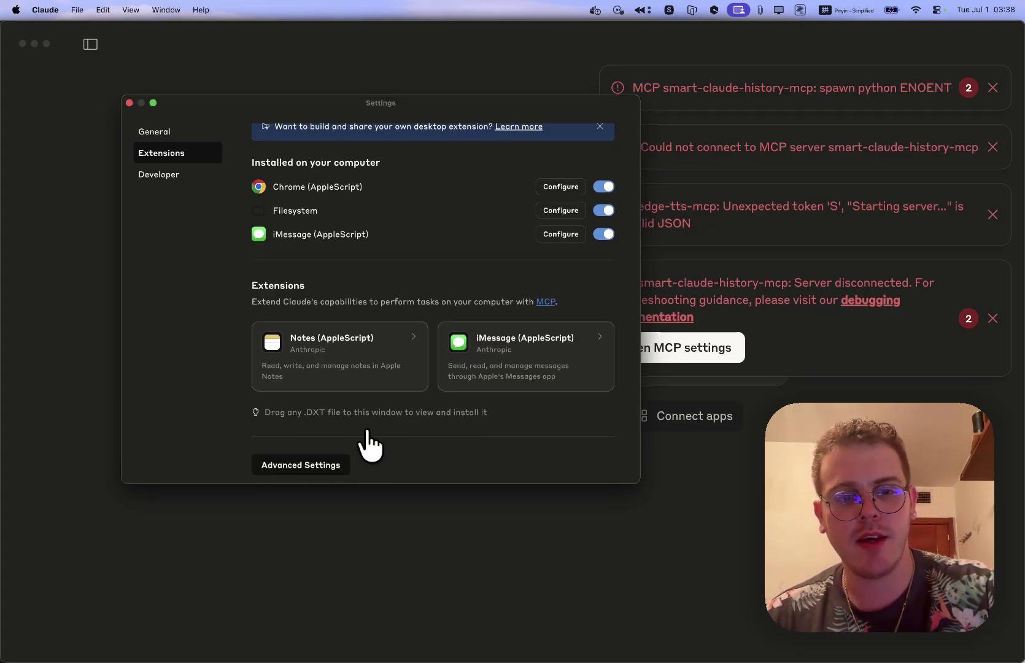
pyautogui.click(301, 464)
pyautogui.scroll(-2, 442, 322)
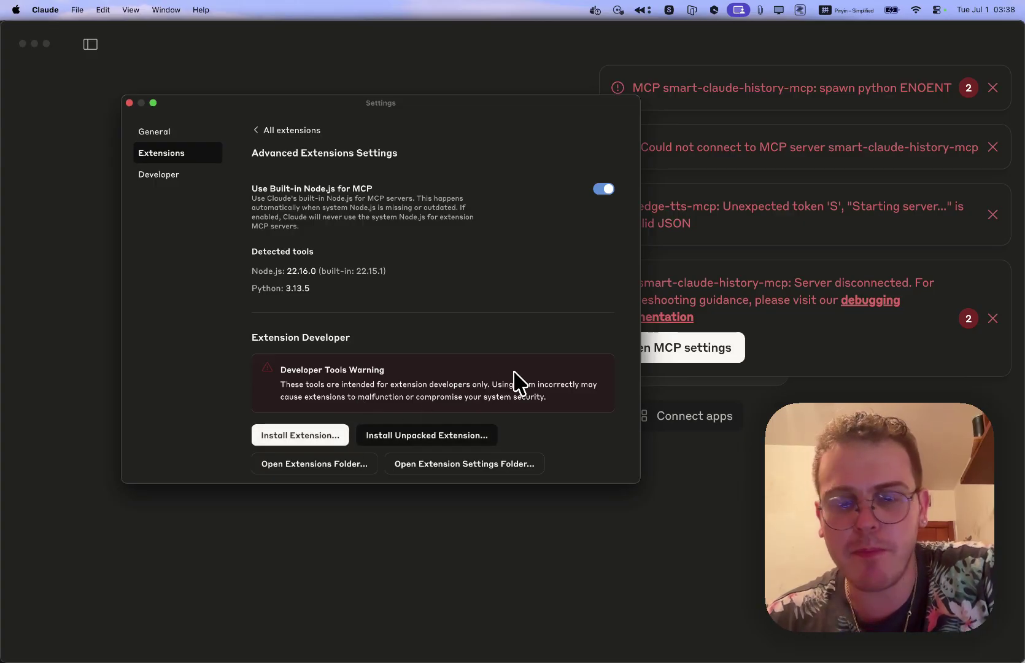
pyautogui.click(458, 433)
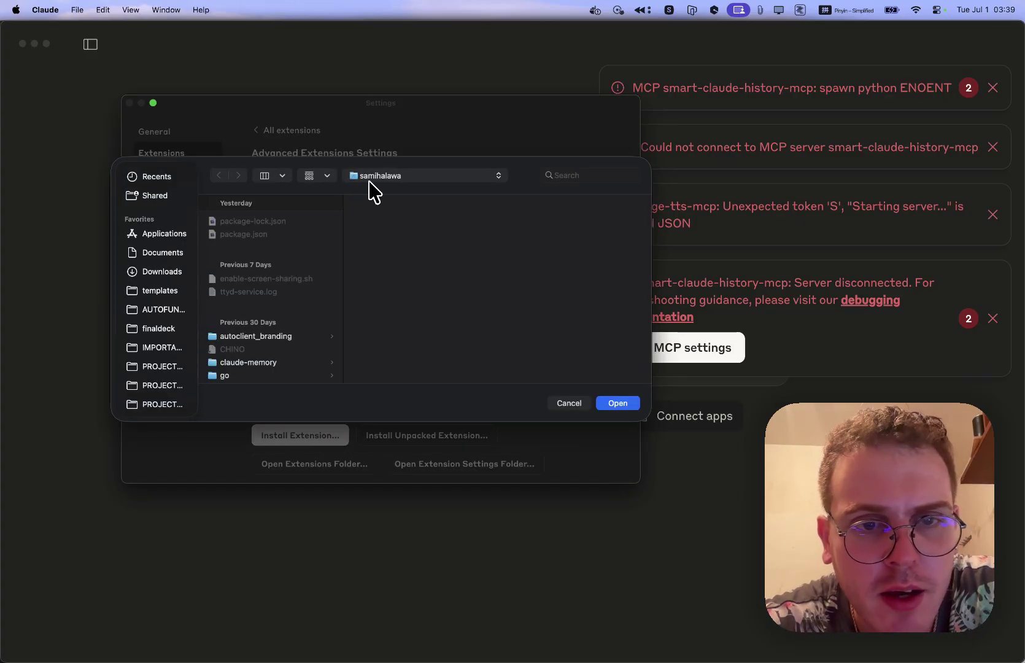
pyautogui.click(395, 185)
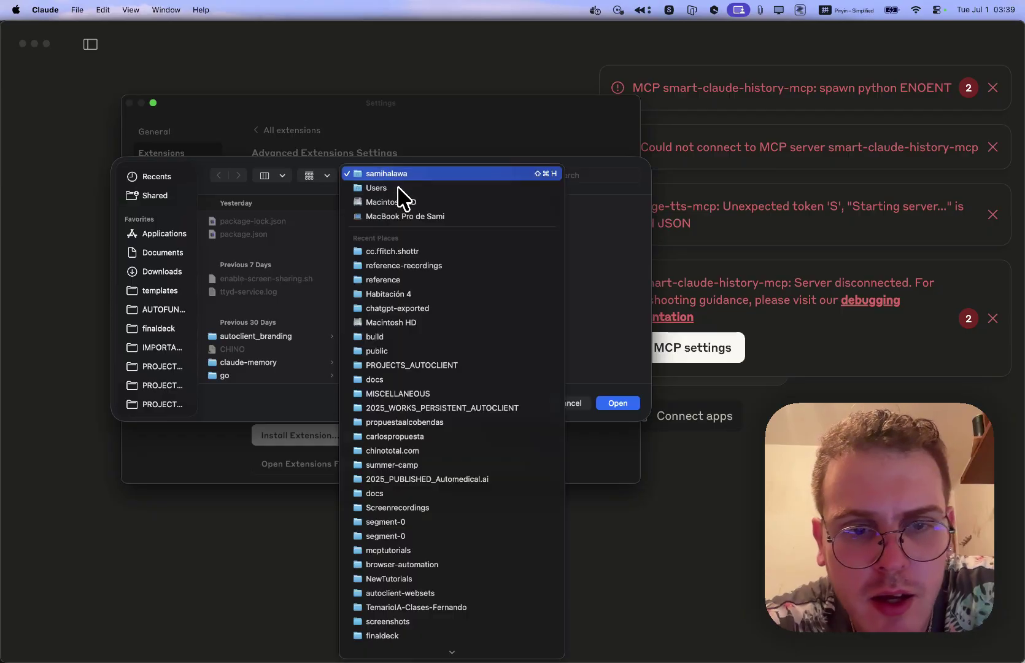
pyautogui.click(473, 270)
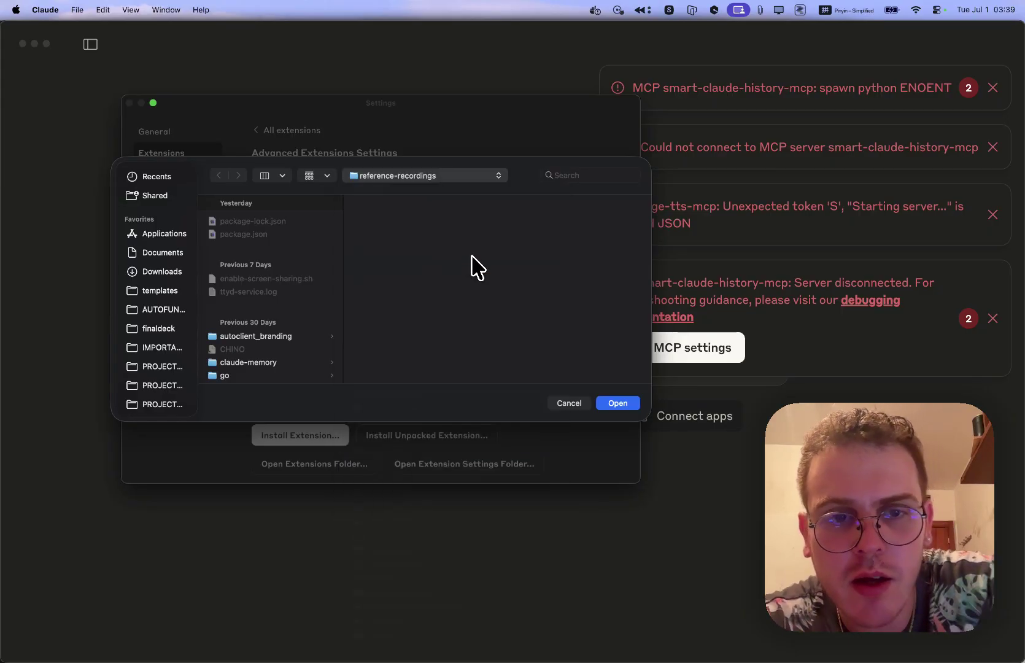
pyautogui.click(477, 184)
pyautogui.click(480, 183)
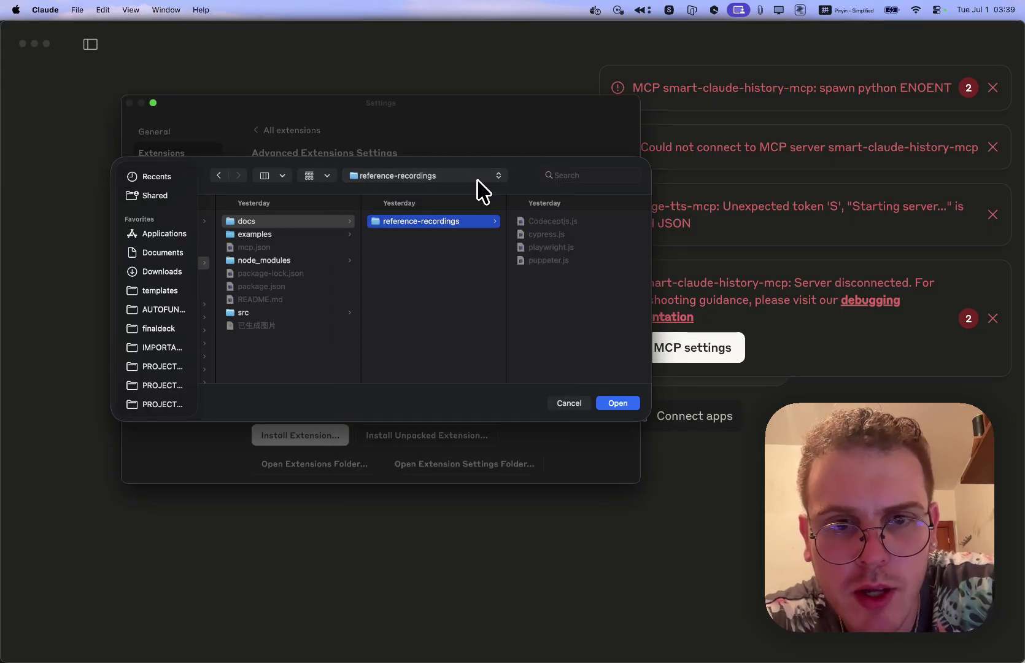
pyautogui.click(477, 180)
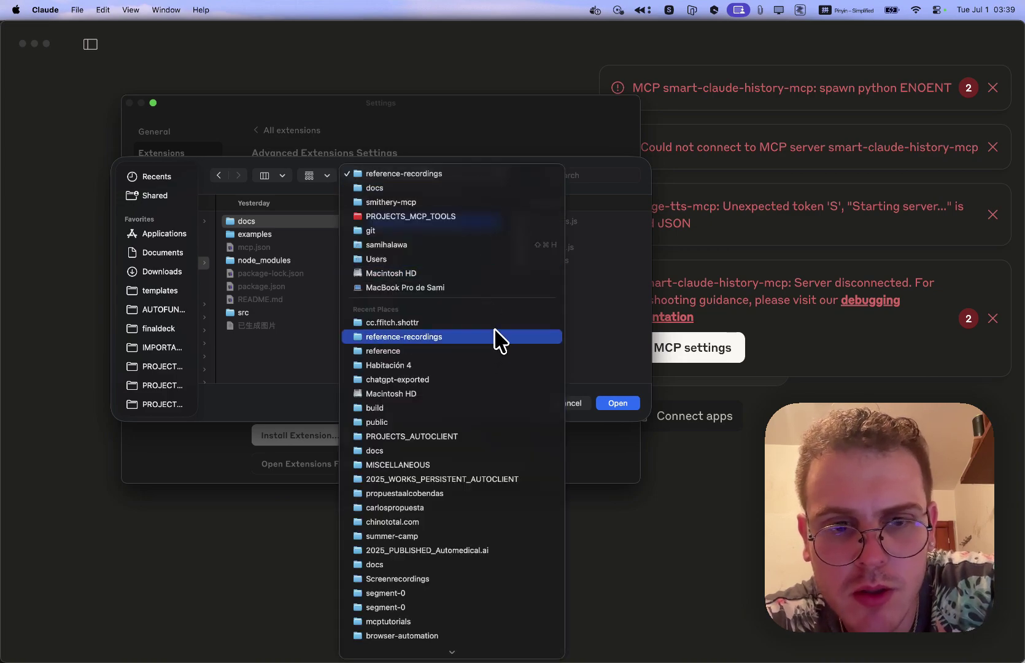
pyautogui.click(136, 253)
# Step: Install the ant.dir.ant.anthropic.notes folder from Documents > Screenrecordings > NewTutorials > dxt-claude-extensions as the unpacked extension
pyautogui.click(166, 252)
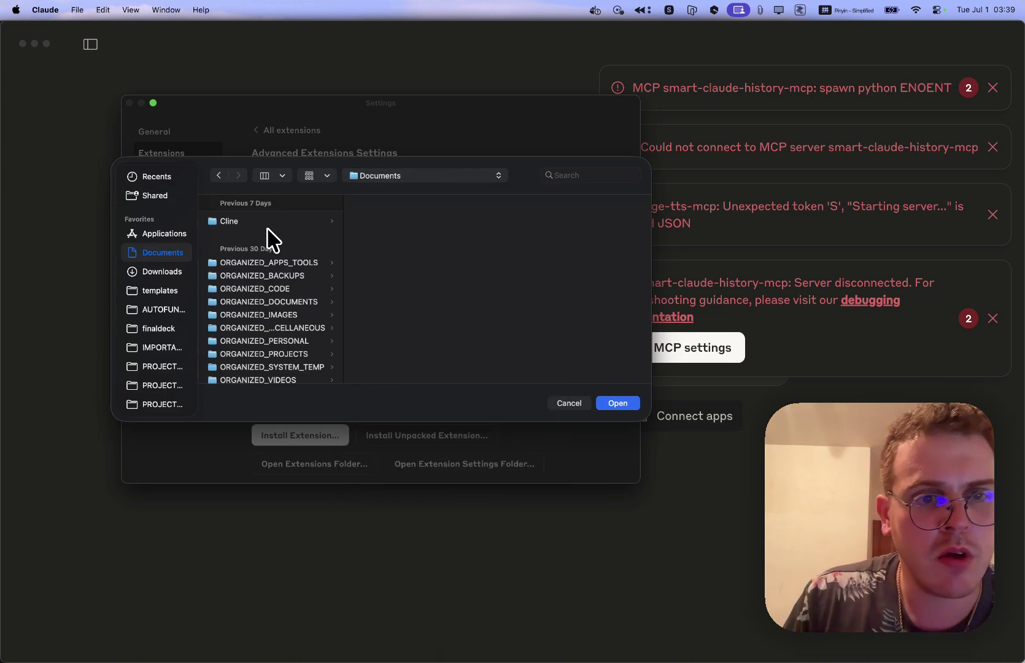
pyautogui.scroll(-2, 299, 251)
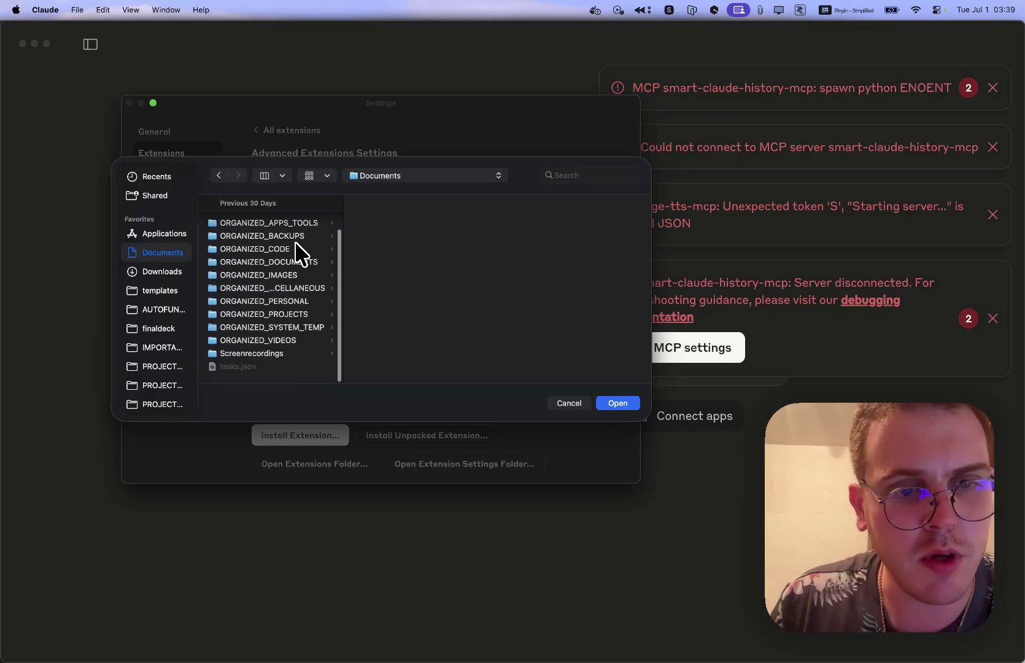
pyautogui.click(305, 354)
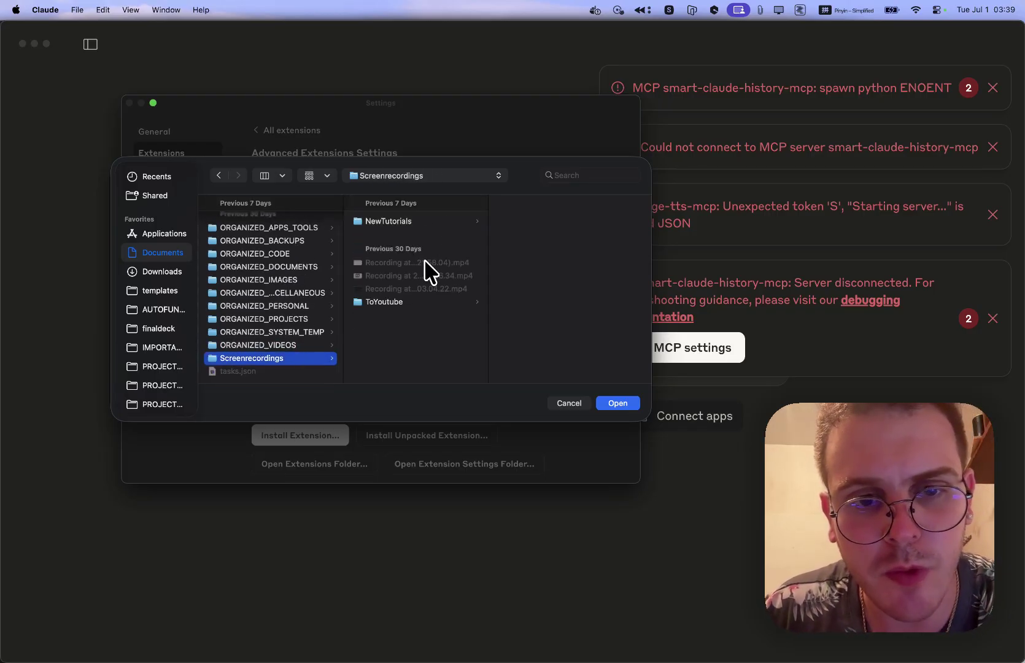
pyautogui.click(429, 222)
pyautogui.click(590, 222)
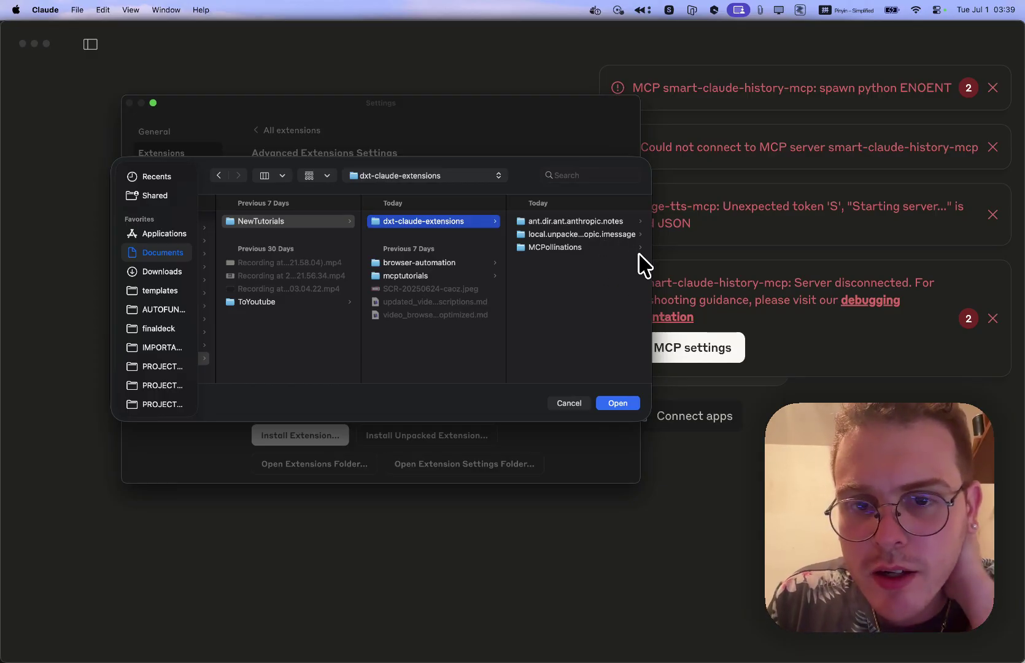
pyautogui.press('Right')
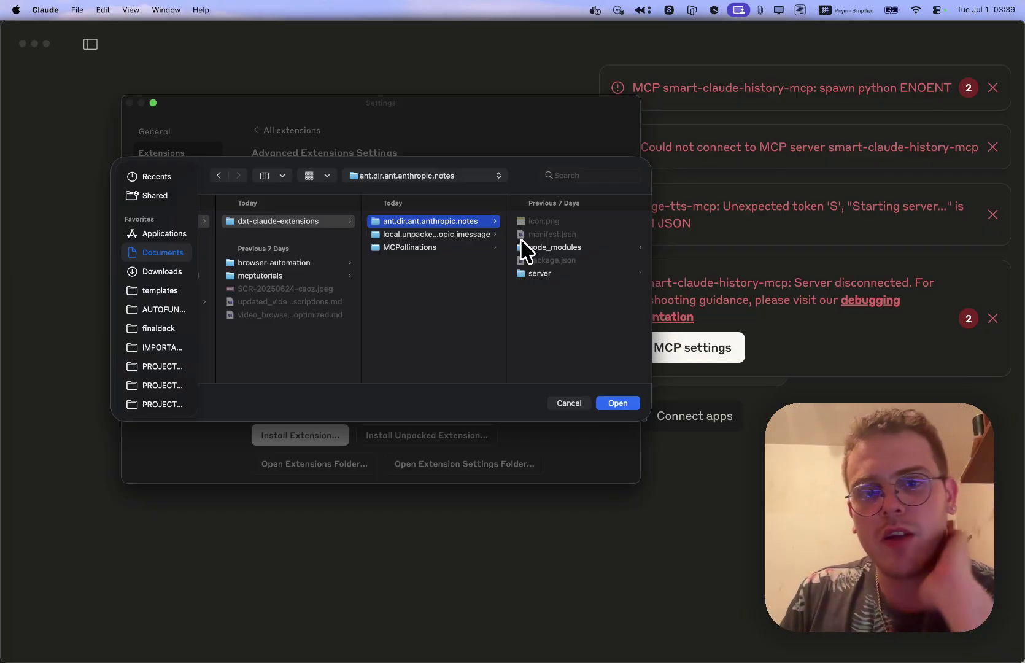
pyautogui.press('Return')
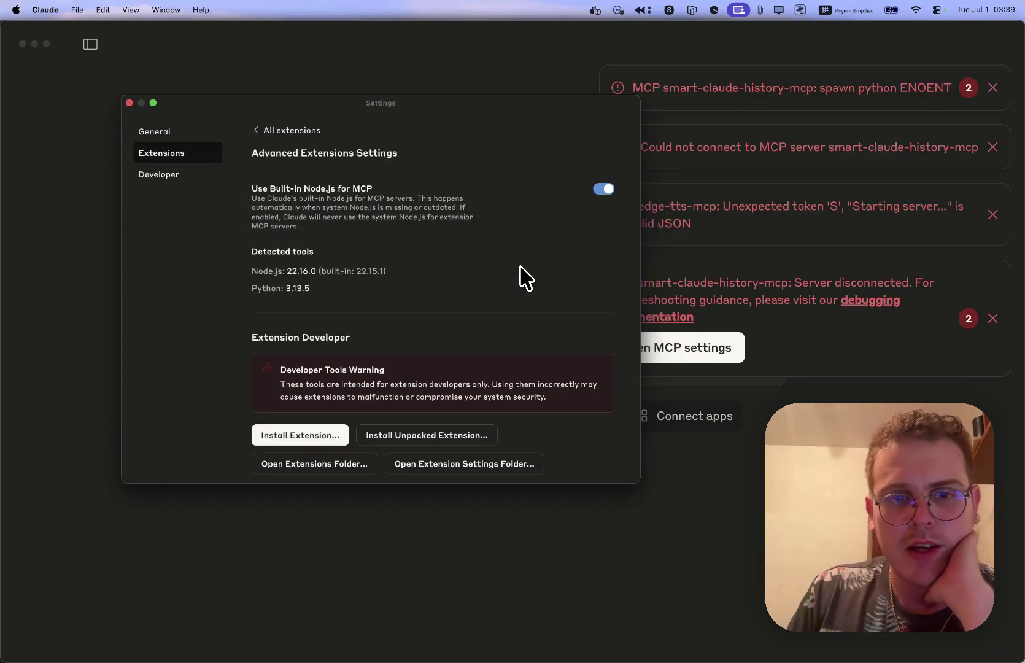
# Step: Enable the Notes (AppleScript) extension, review its tools and MCP server details, and return to all extensions
pyautogui.scroll(-2, 522, 276)
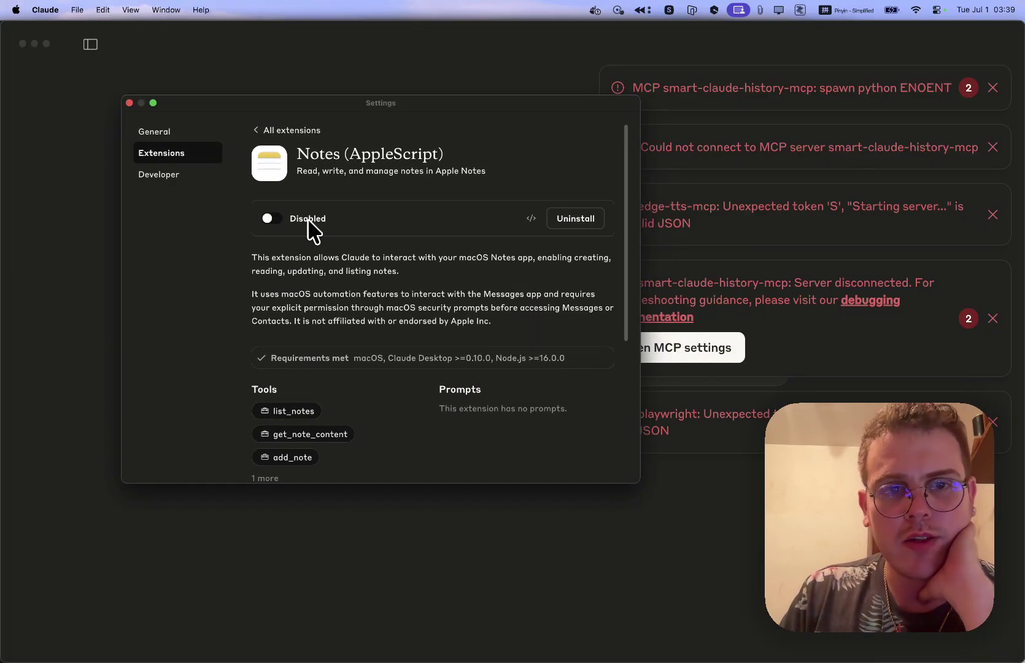
pyautogui.click(273, 219)
pyautogui.scroll(-5, 345, 348)
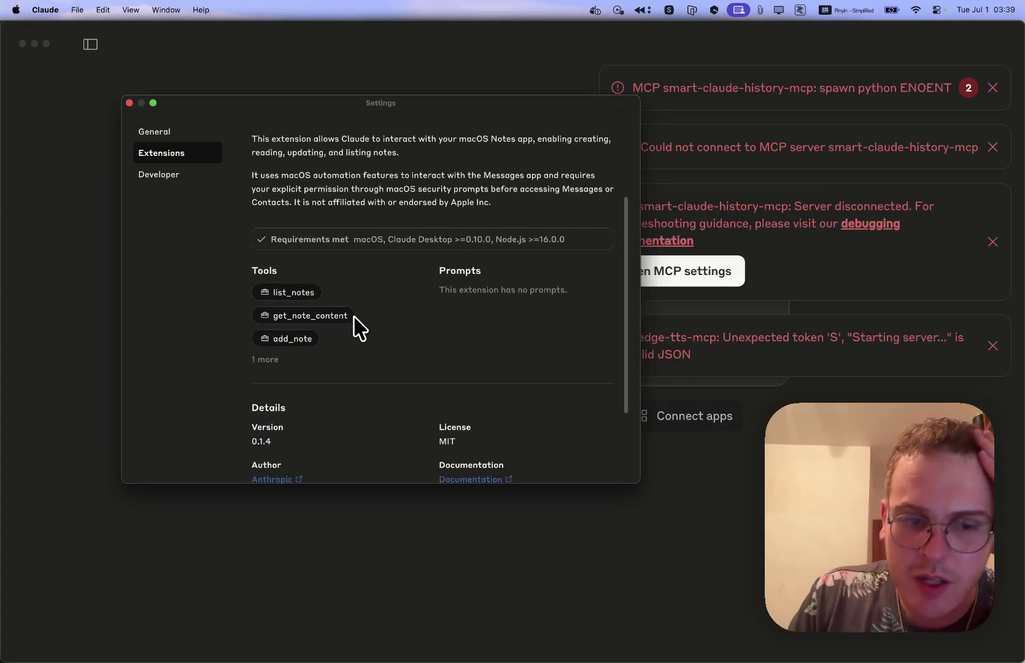
pyautogui.scroll(-5, 355, 328)
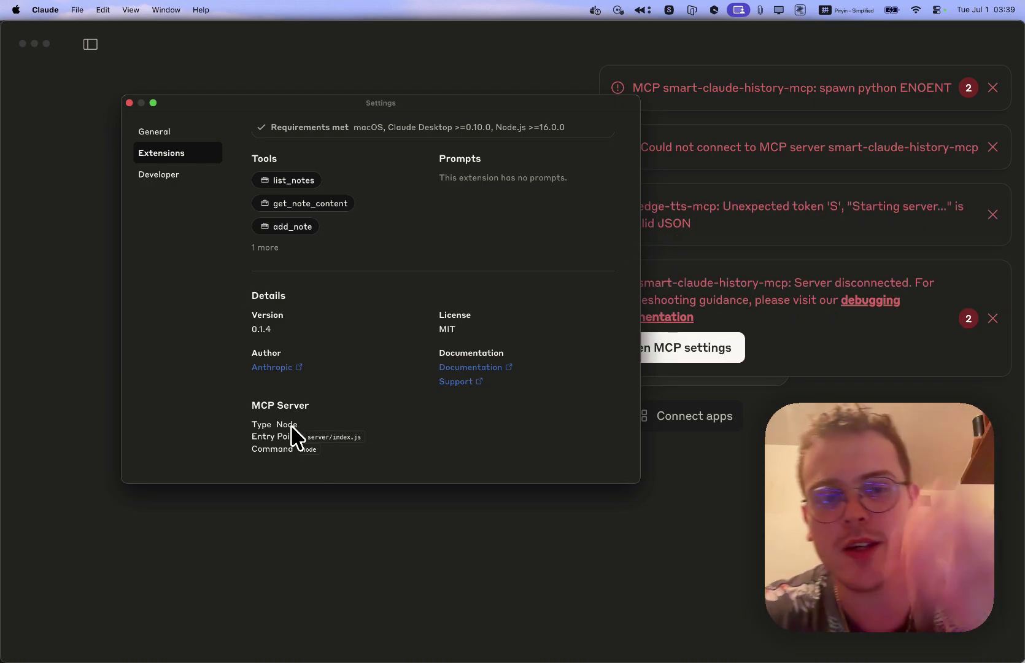
pyautogui.scroll(4, 402, 332)
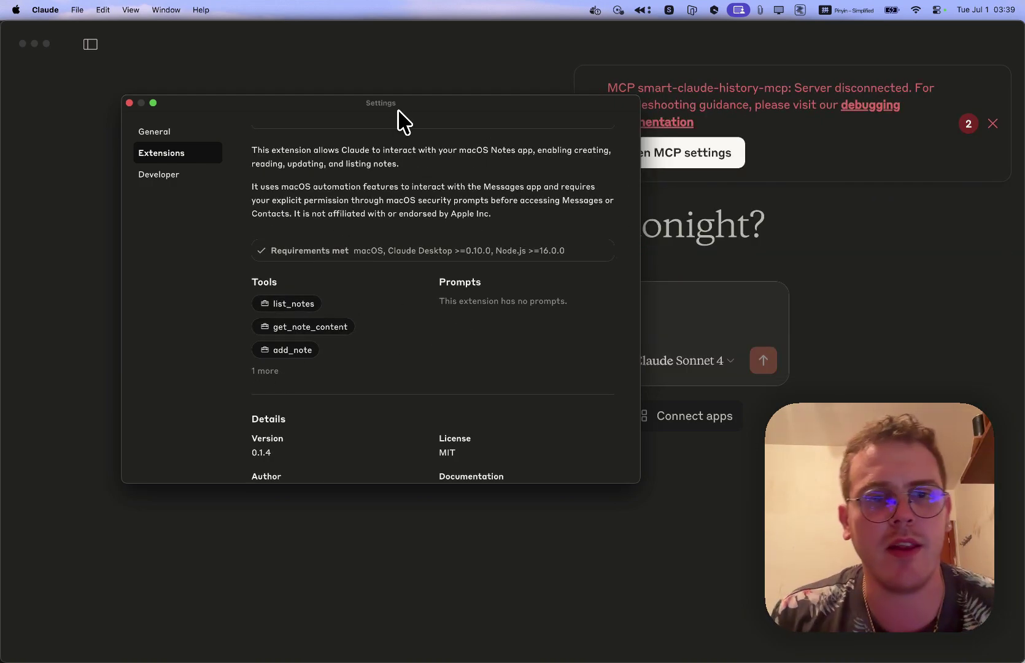
pyautogui.scroll(3, 405, 196)
pyautogui.scroll(2, 405, 147)
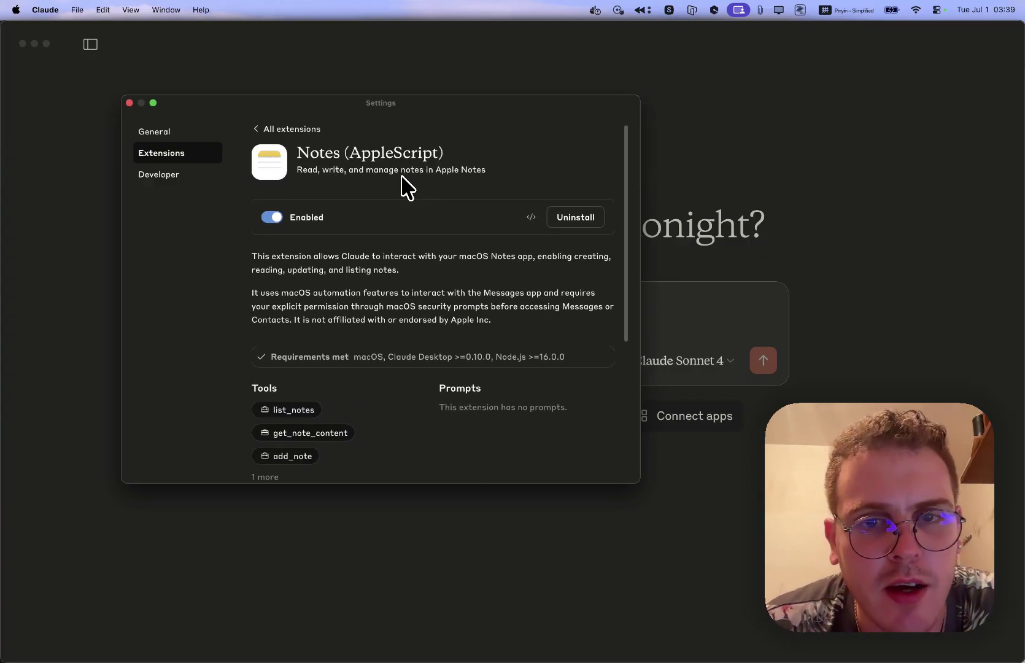
pyautogui.click(259, 130)
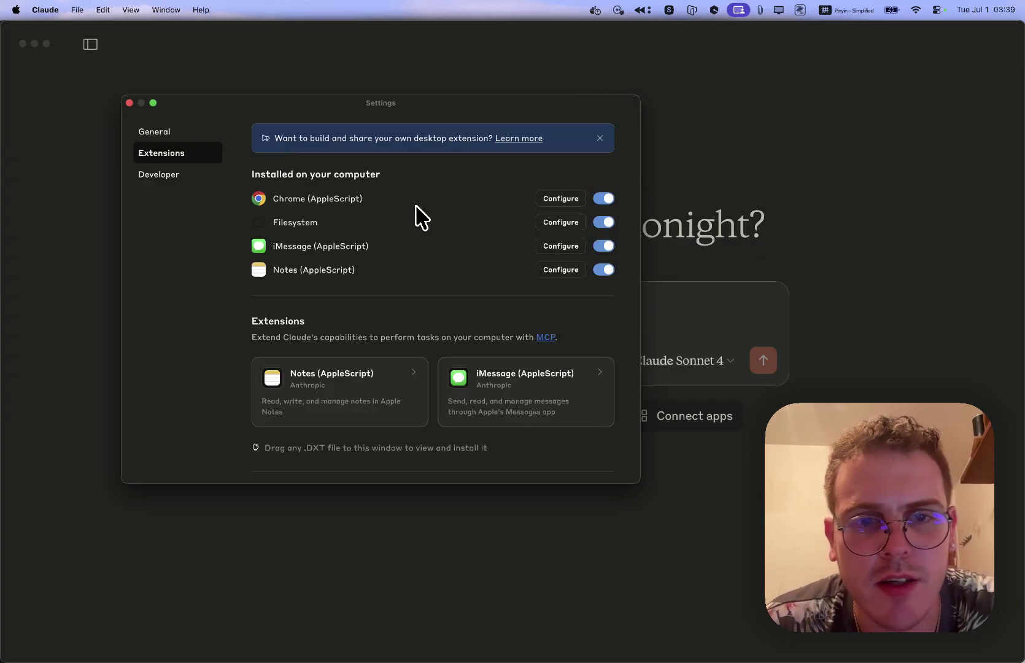
# Step: Find Notes (AppleScript) among the chat's available tools and view the tools it provides
pyautogui.click(670, 338)
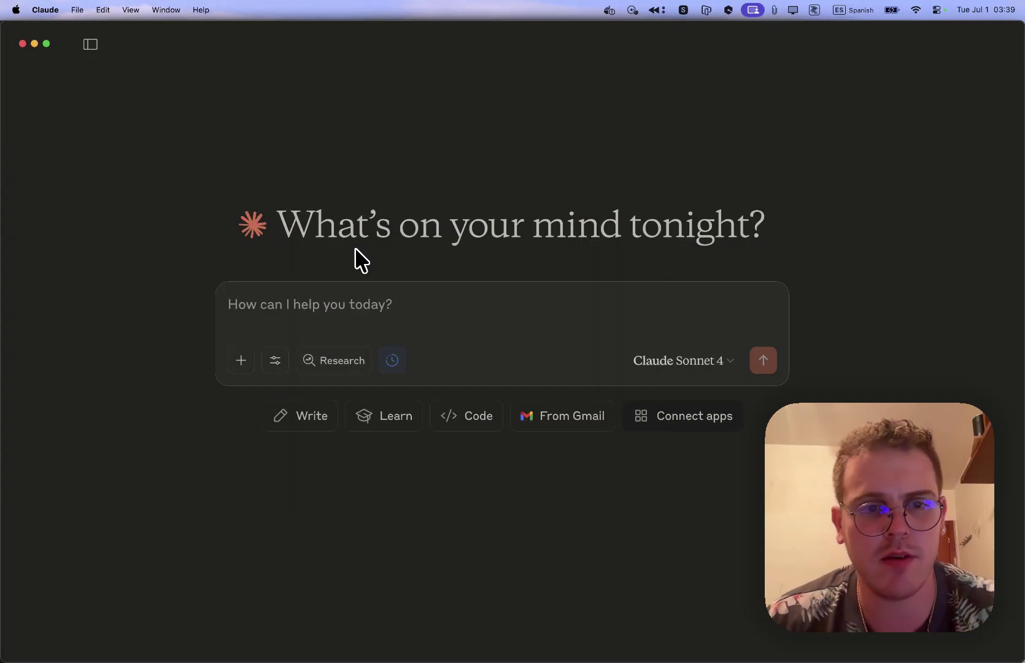
pyautogui.click(286, 356)
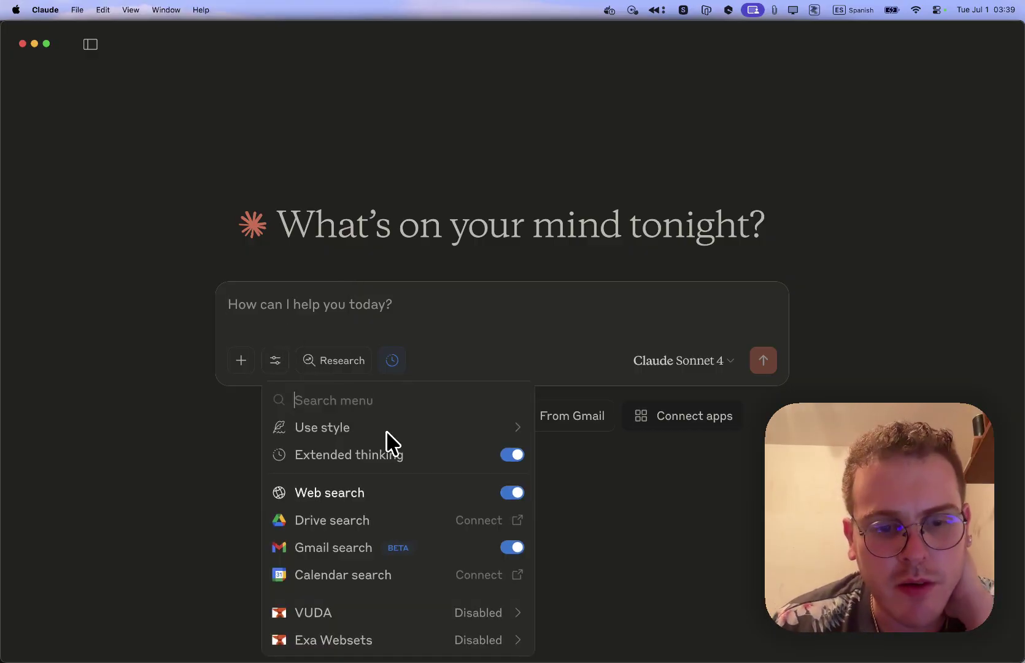
pyautogui.scroll(-10, 428, 488)
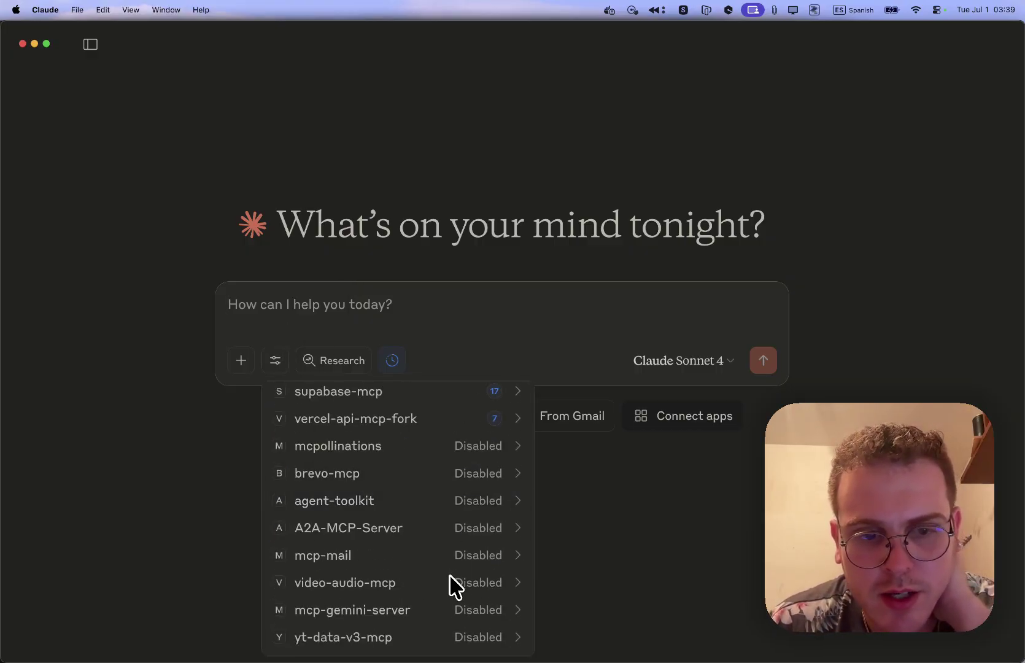
pyautogui.scroll(6, 430, 499)
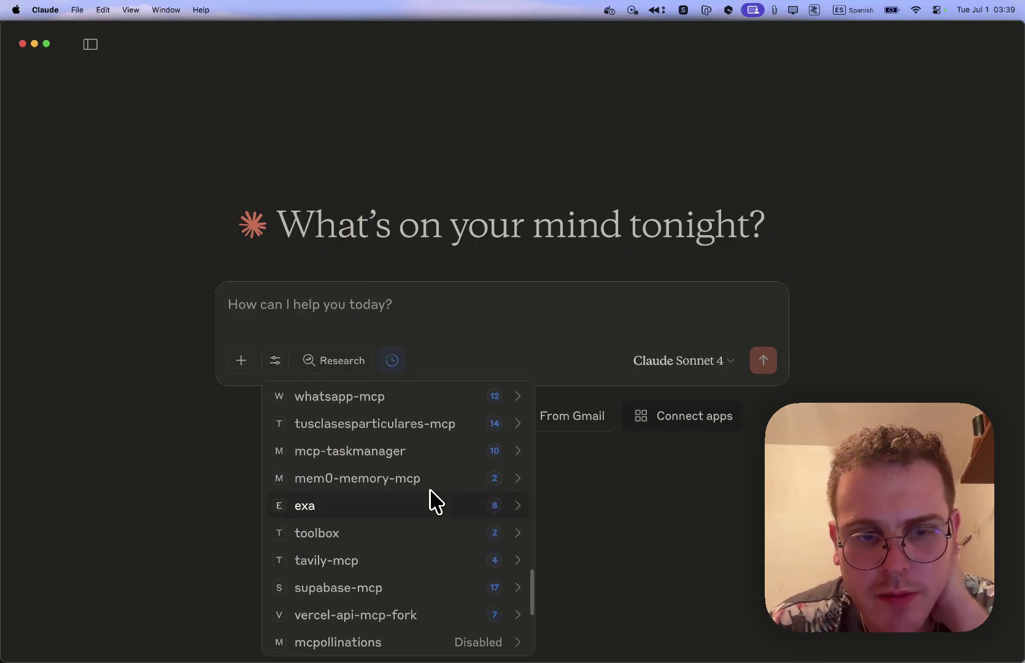
pyautogui.scroll(8, 449, 498)
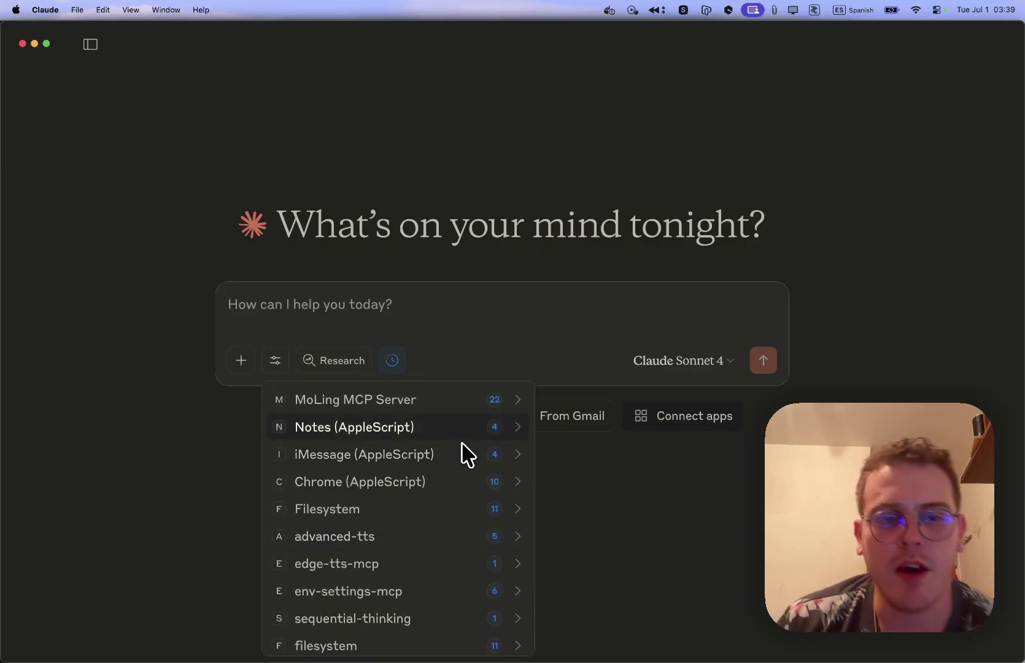
pyautogui.scroll(1, 463, 463)
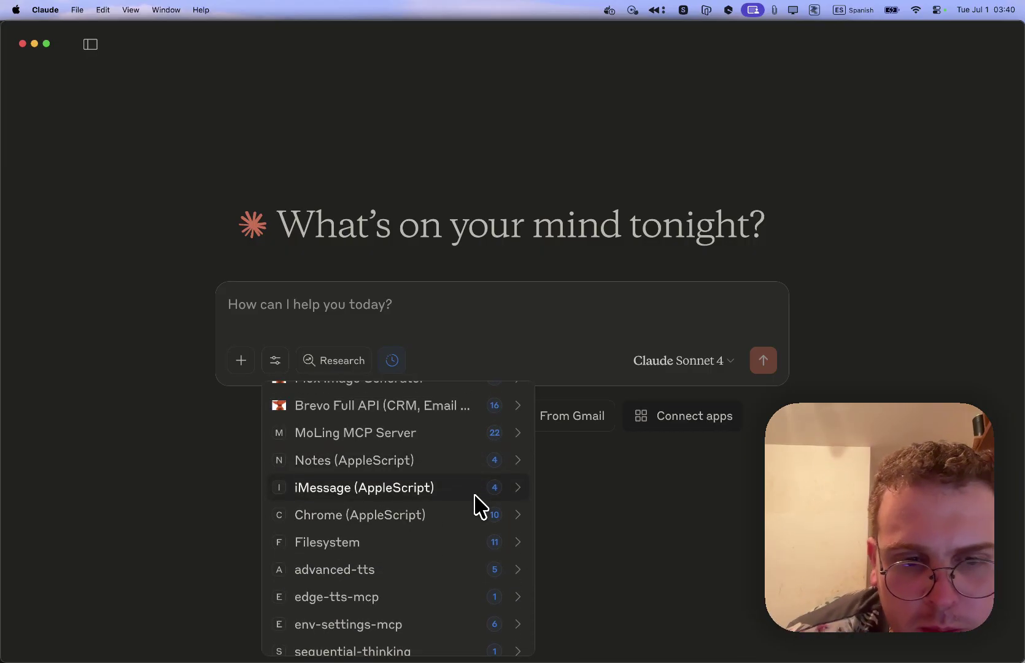
pyautogui.click(461, 466)
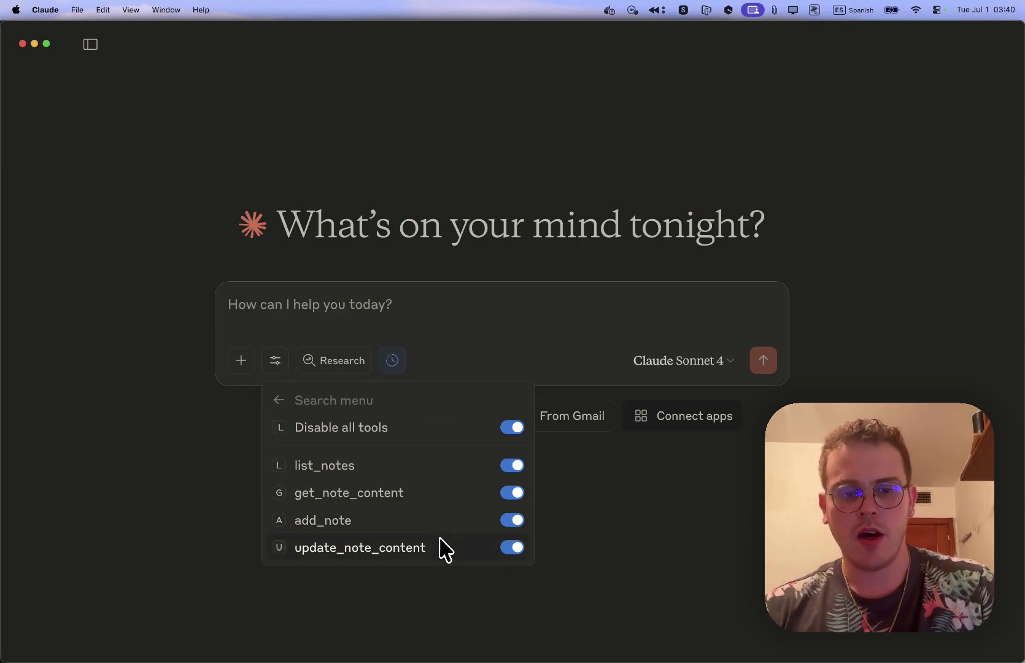
# Step: Begin the chat prompt with "Create a note with" and copy the README's prompt template for AI tools from the anthropics/dxt page in Safari
pyautogui.click(377, 314)
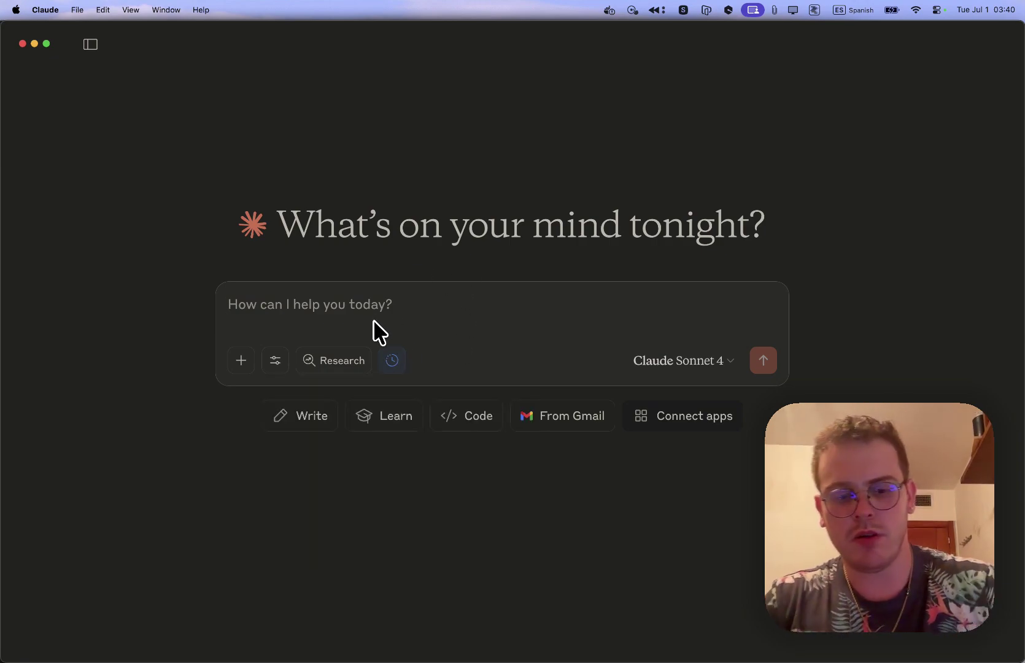
pyautogui.write('reate a note with')
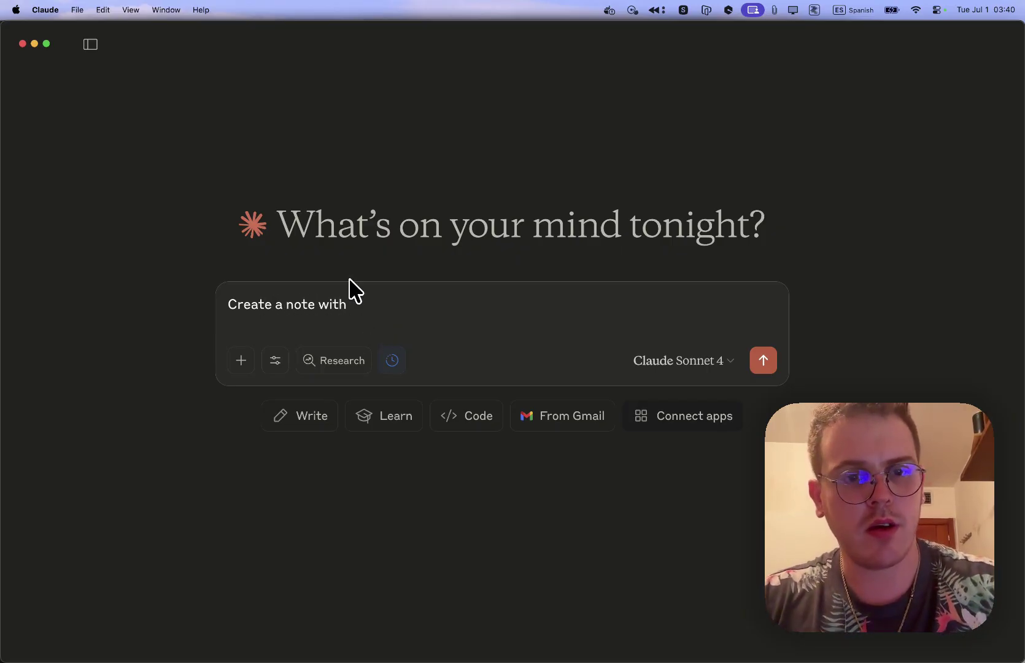
pyautogui.press('super+Tab')
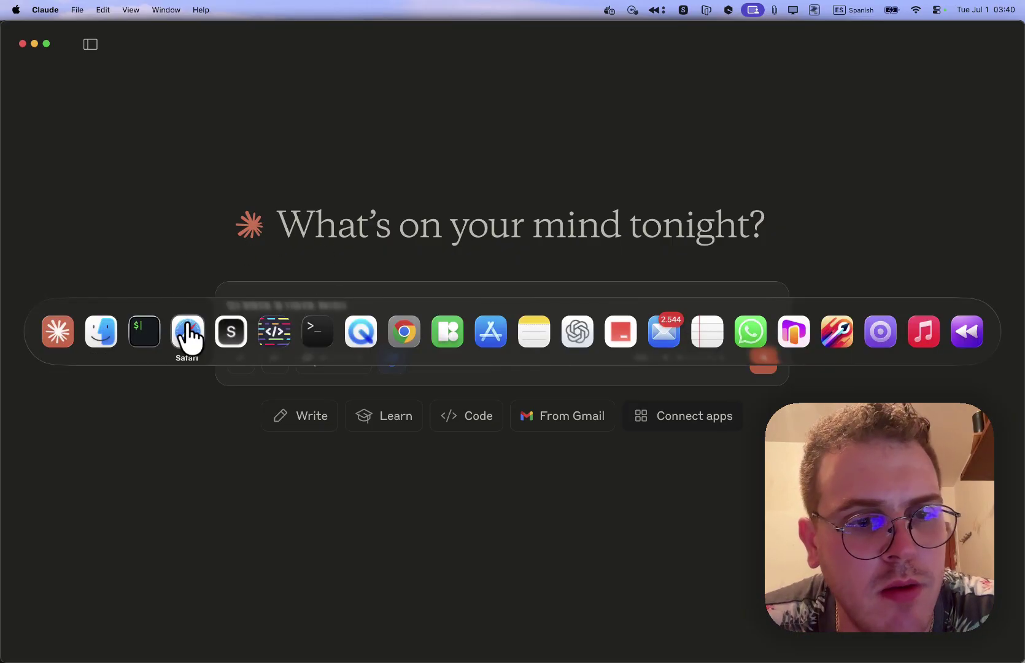
pyautogui.click(187, 331)
pyautogui.scroll(-5, 255, 334)
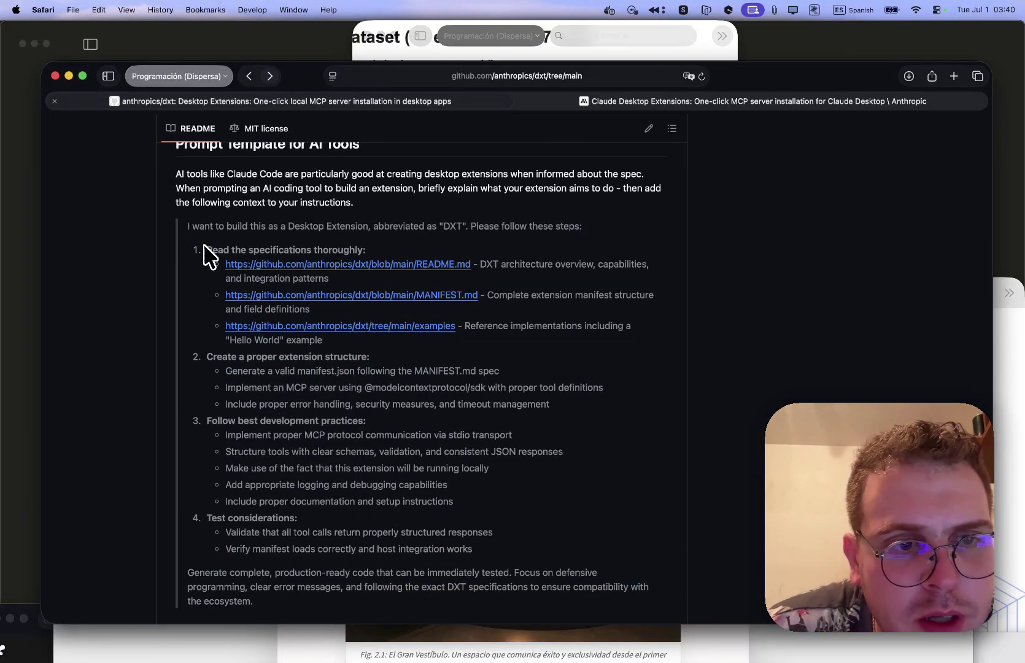
pyautogui.moveTo(188, 226); pyautogui.dragTo(294, 512)
pyautogui.scroll(-2, 315, 508)
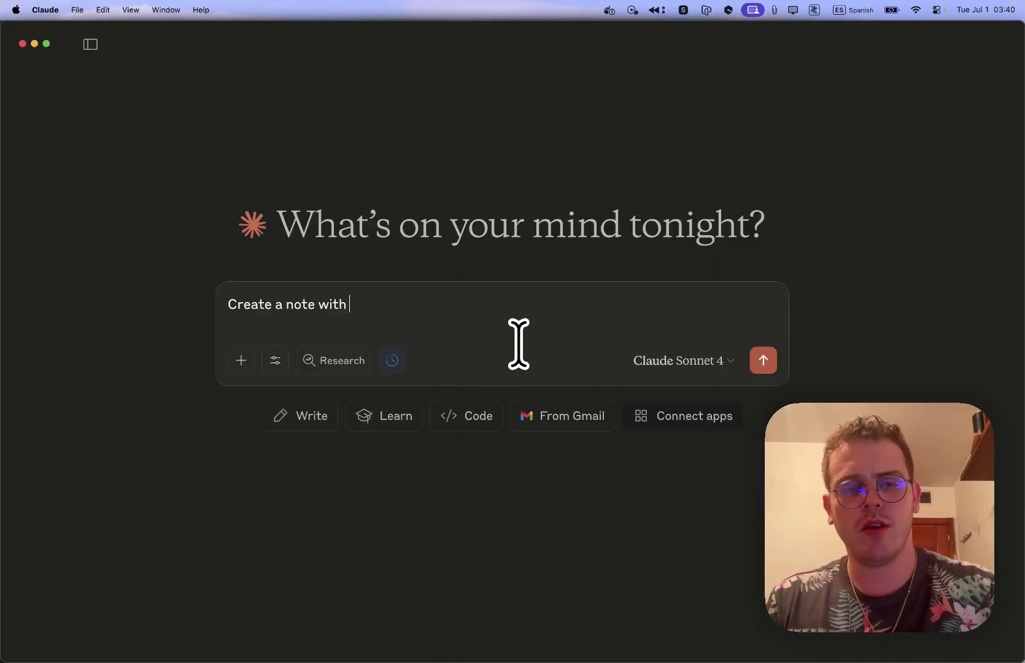
# Step: Continue the Claude chat prompt with "the following content" and paste the copied DXT template below a blank line
pyautogui.write('the following')
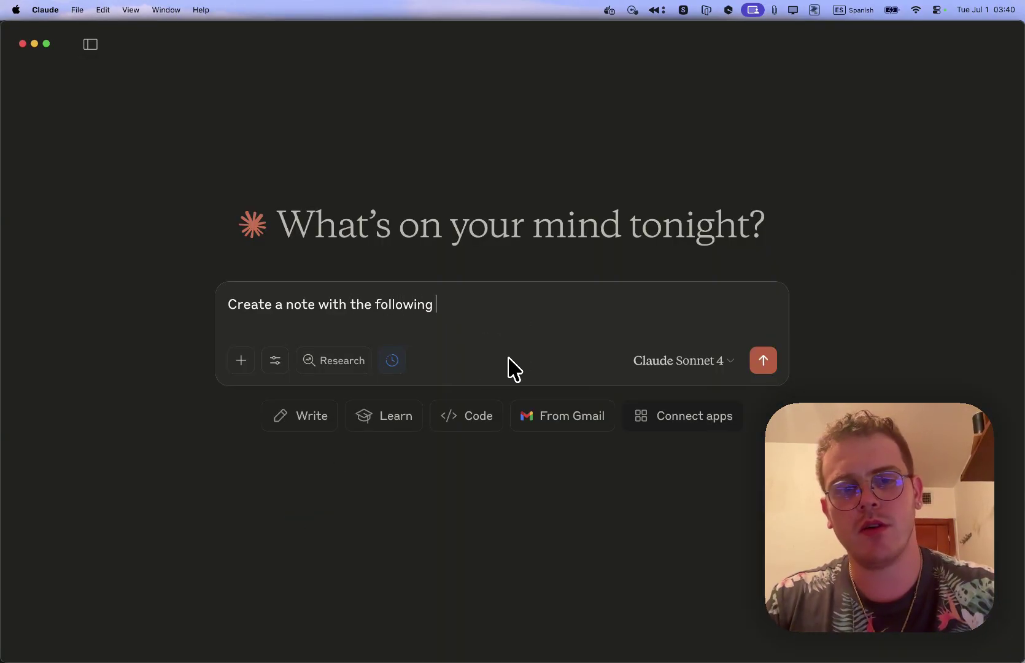
pyautogui.write(' content')
pyautogui.hotkey('shift', 'Return')
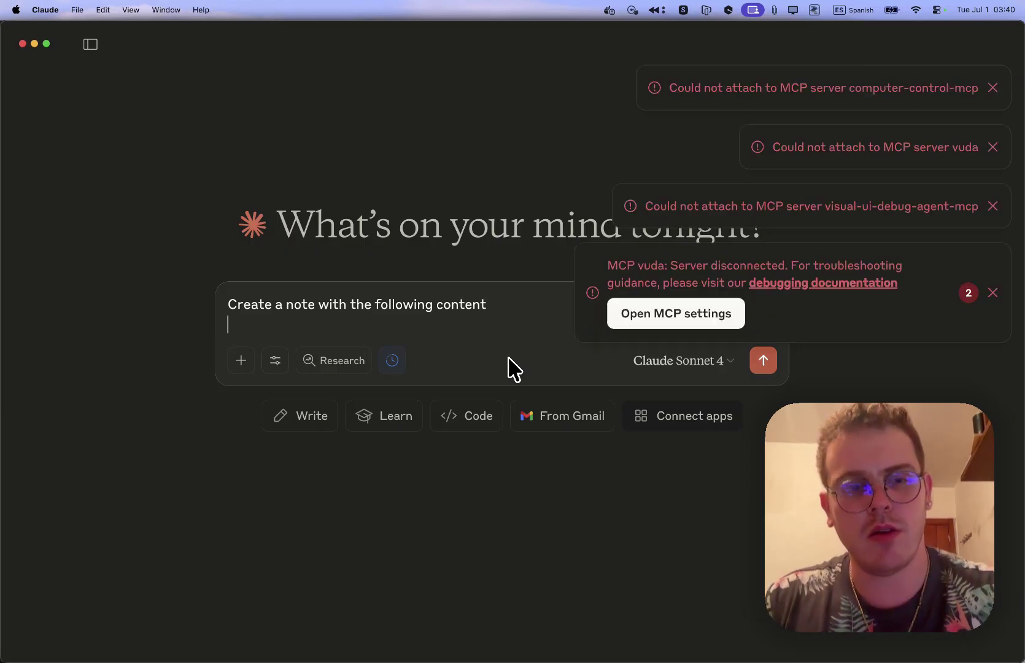
pyautogui.hotkey('shift', 'Return')
pyautogui.press('super+v')
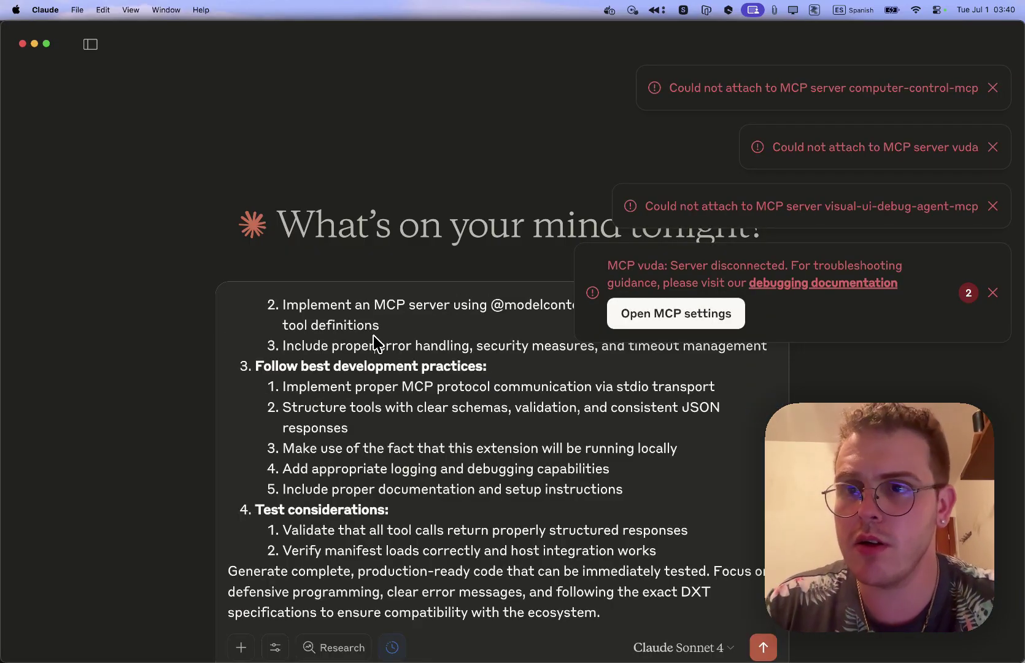
# Step: Add the bold heading "#DXT Generator - System Prompt" above the pasted template text
pyautogui.scroll(10, 375, 344)
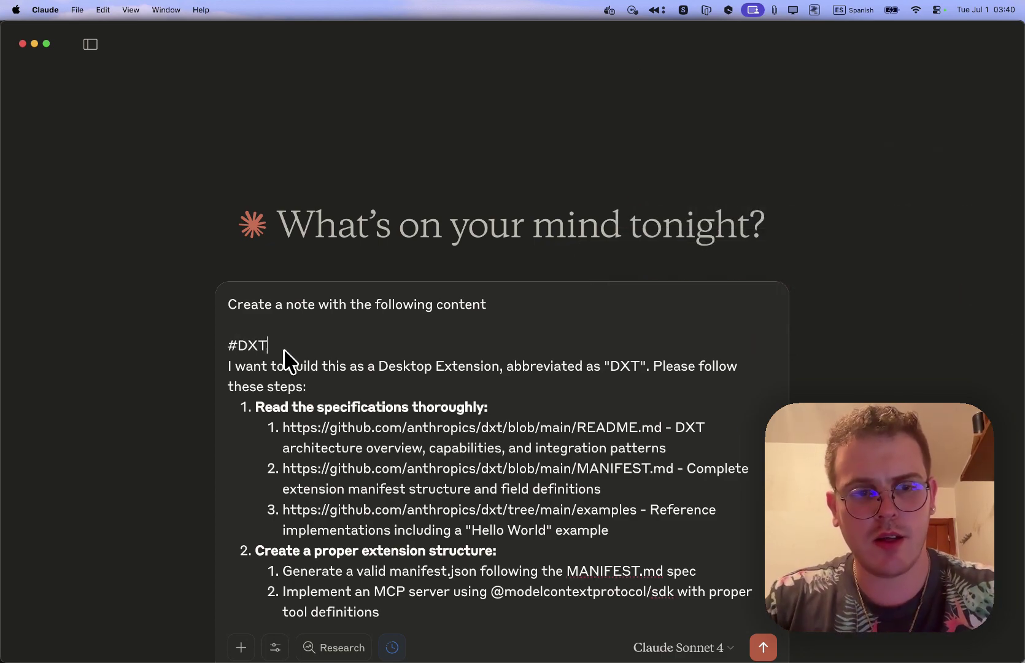
pyautogui.click(323, 336)
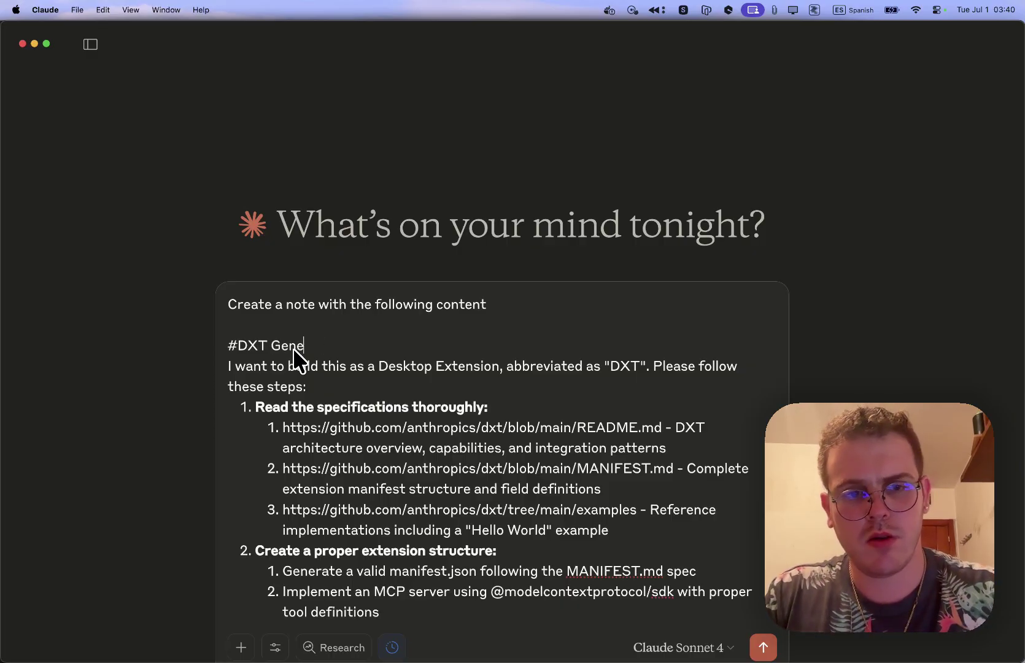
pyautogui.write('tor')
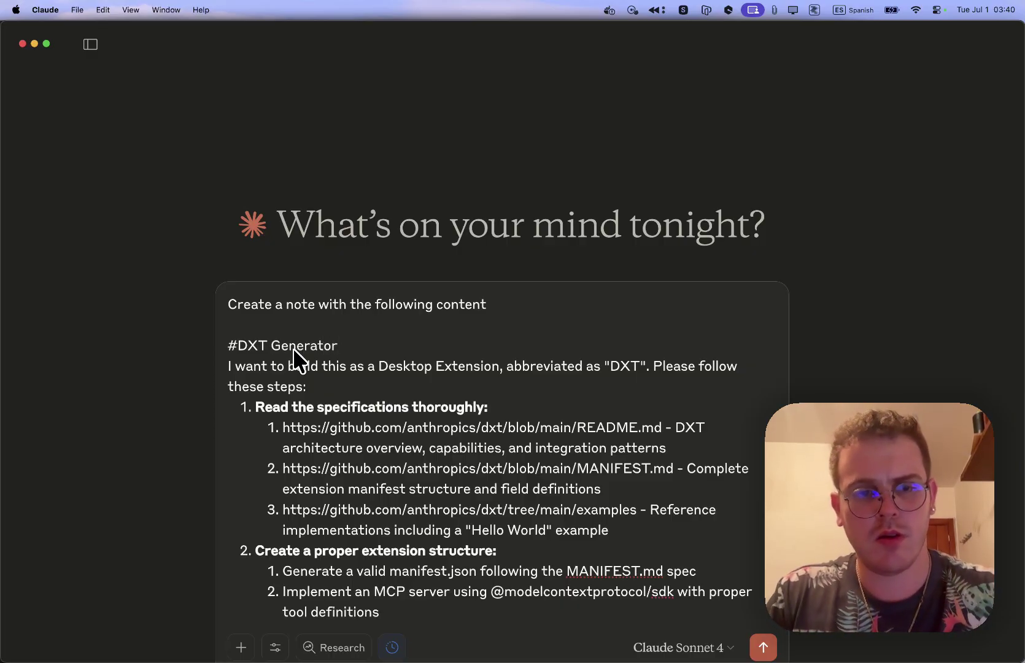
pyautogui.write(' - S')
pyautogui.press('BackSpace')
pyautogui.write('- System Prompt')
pyautogui.click(413, 347)
pyautogui.tripleClick(432, 345)
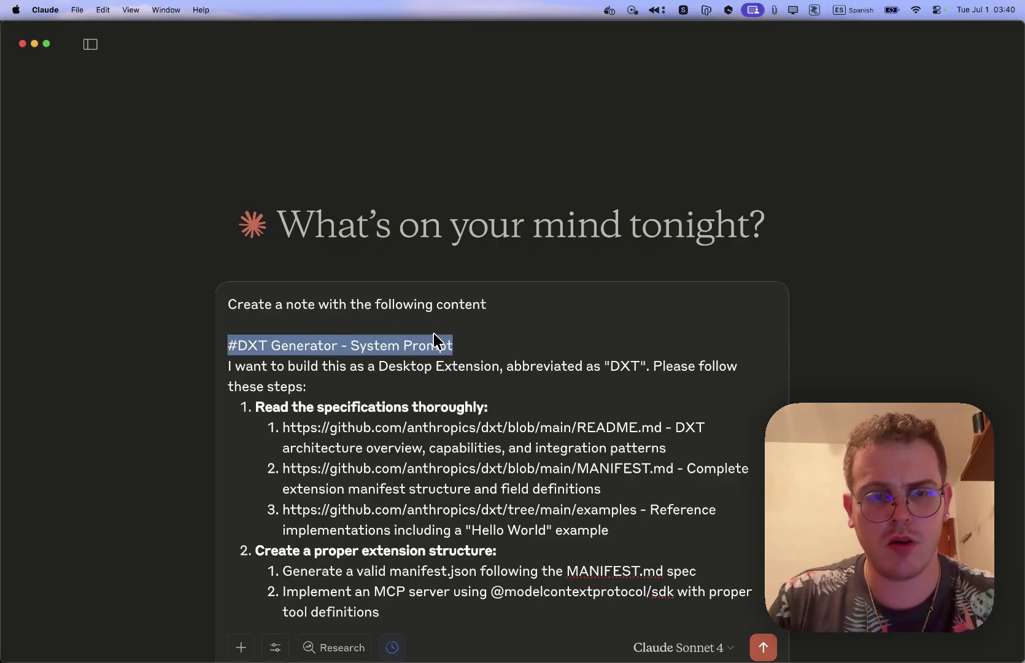
pyautogui.press('super+b')
# Step: End the prompt's opening line with a colon and add extra blank lines between it and the DXT heading
pyautogui.click(529, 311)
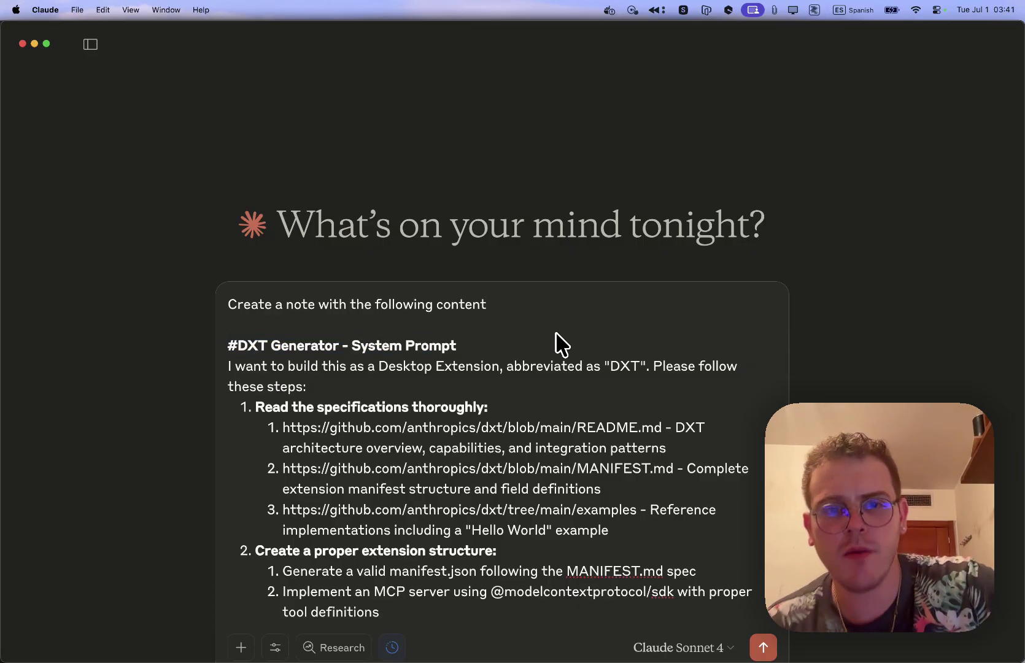
pyautogui.scroll(-1, 540, 326)
pyautogui.press('Return')
pyautogui.press('Return')
pyautogui.press('BackSpace')
pyautogui.press('BackSpace')
pyautogui.press('Return')
pyautogui.press('Return')
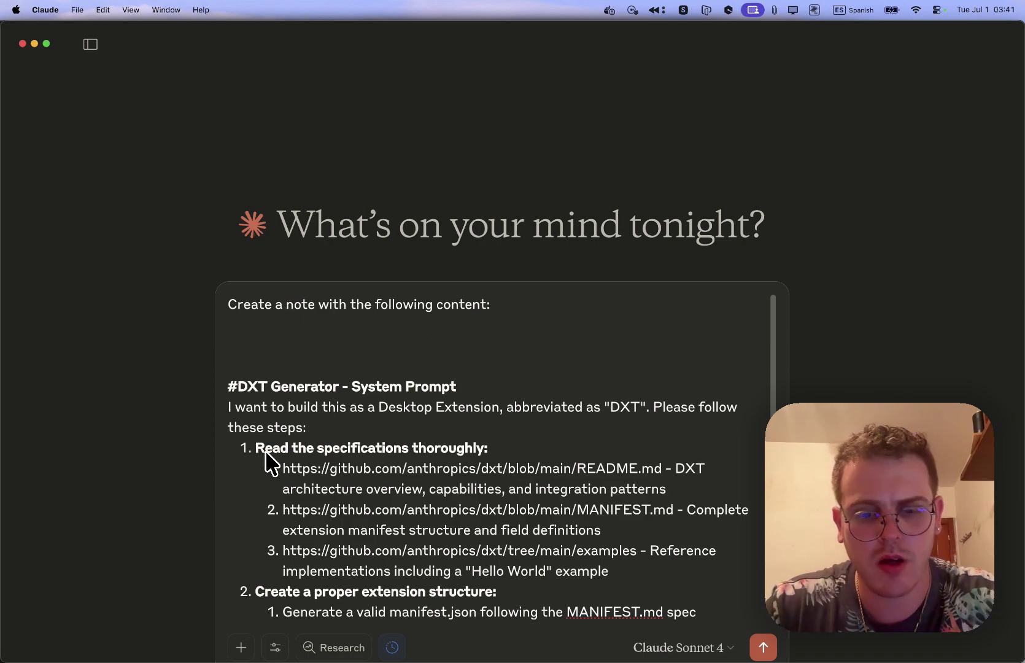
pyautogui.write('usi')
pyautogui.press('BackSpace')
pyautogui.press('BackSpace')
pyautogui.press('BackSpace')
pyautogui.press('BackSpace')
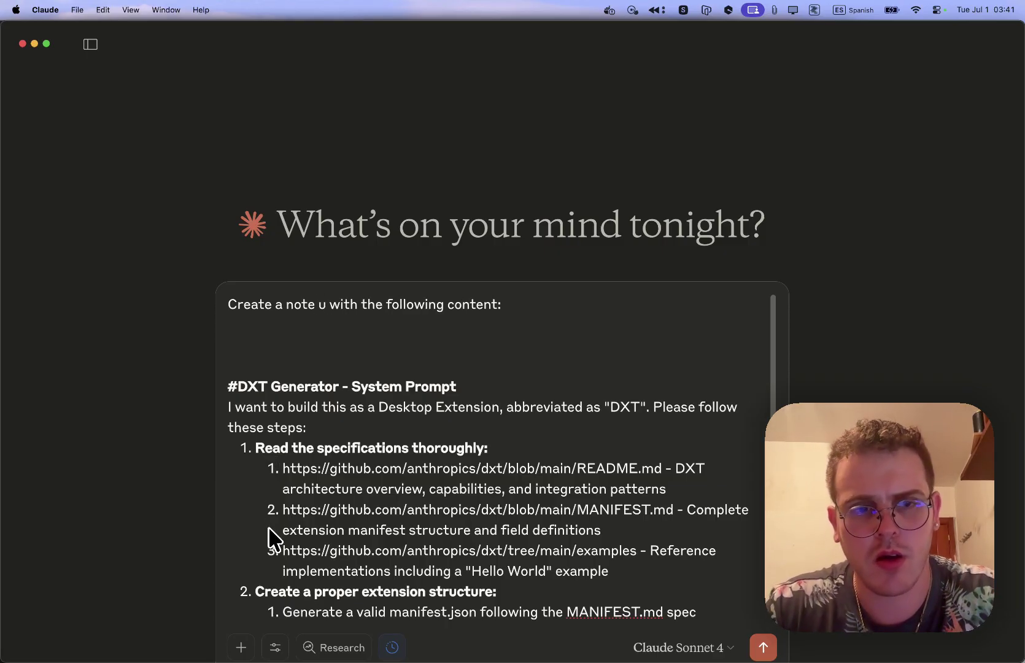
# Step: Insert "(Apple Script)" after "Create a note" in the prompt's opening line
pyautogui.write('(')
pyautogui.press('BackSpace')
pyautogui.write('(Apple Sdcr')
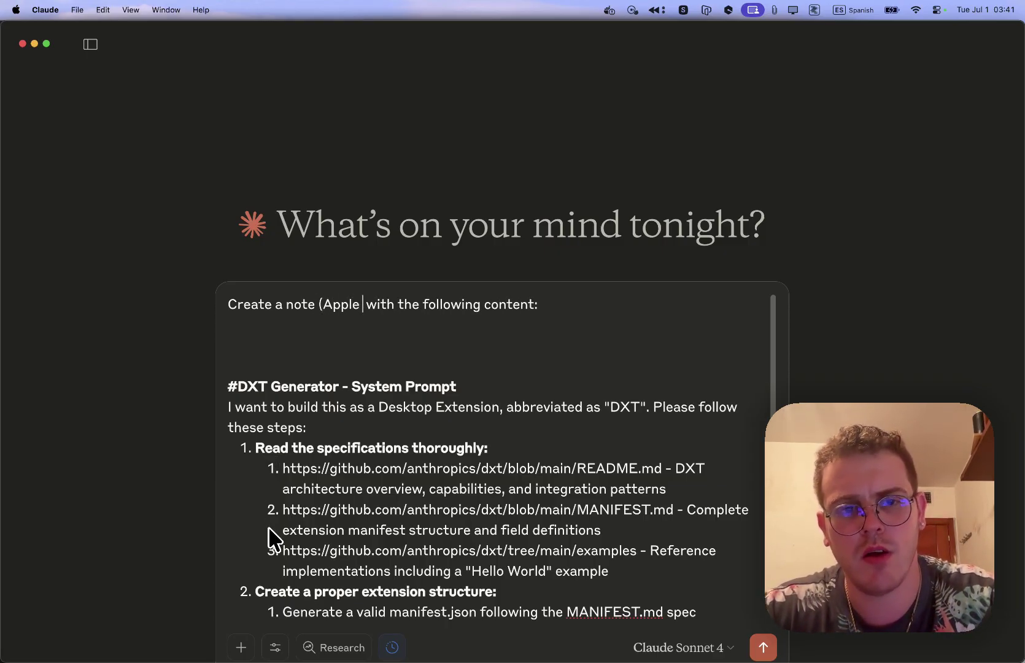
pyautogui.press('BackSpace')
pyautogui.press('BackSpace')
pyautogui.press('BackSpace')
pyautogui.write('cript)')
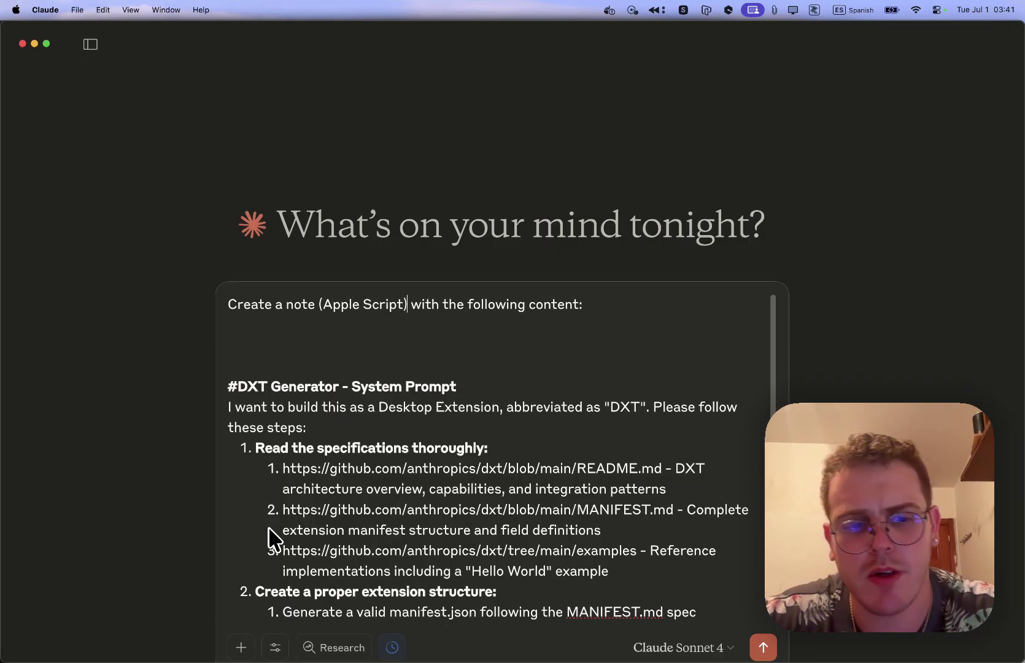
# Step: Check the Notes extension's name in the tools list and correct the prompt's wording to "(AppleScript)"
pyautogui.click(275, 647)
pyautogui.scroll(10, 458, 275)
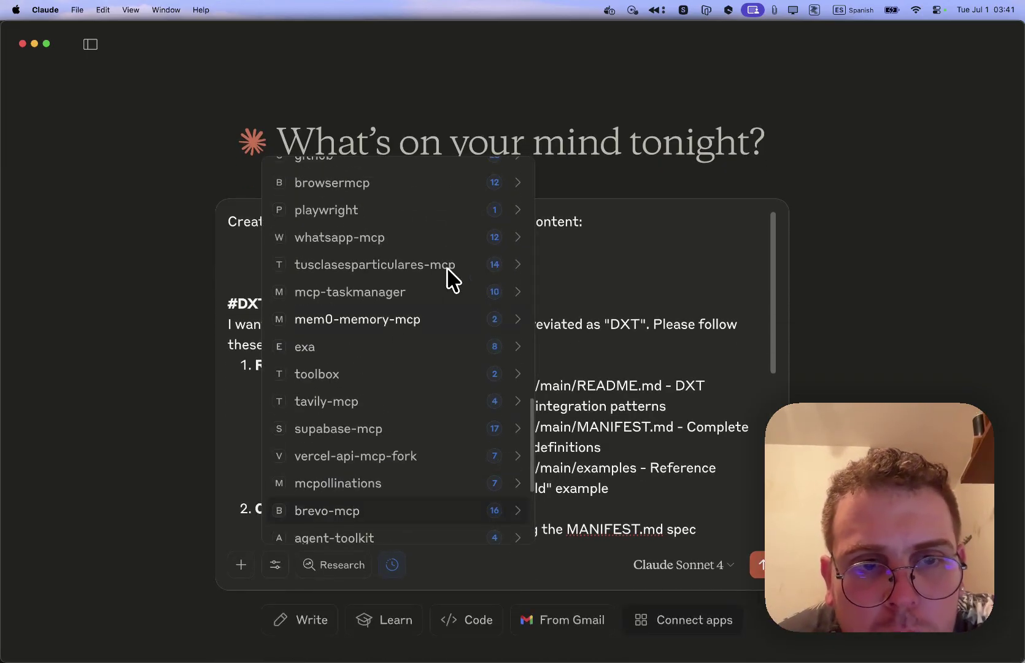
pyautogui.scroll(2, 473, 220)
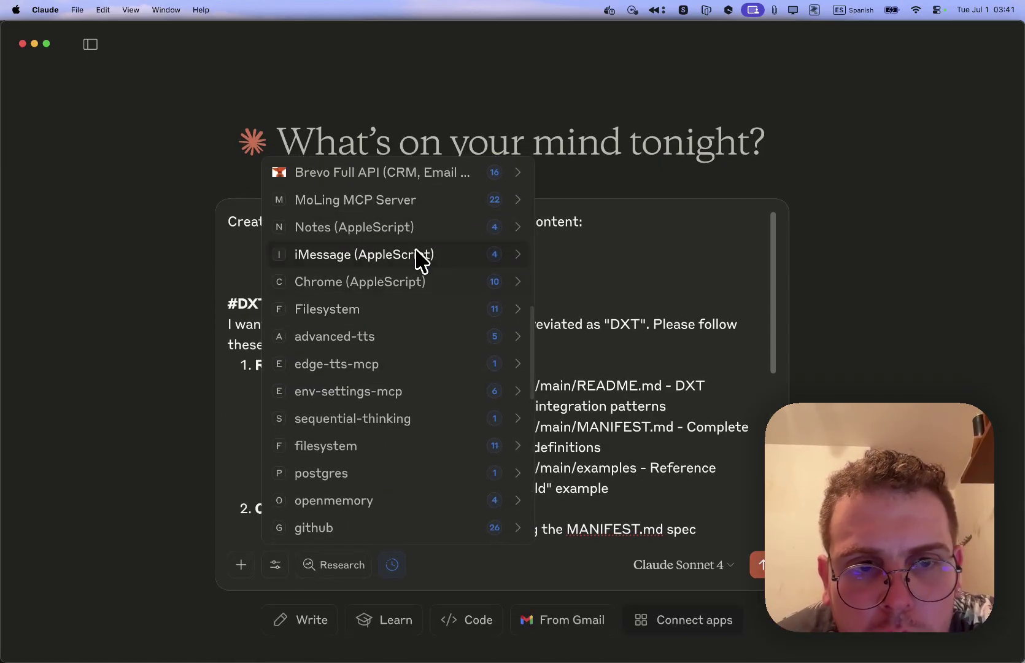
pyautogui.click(572, 389)
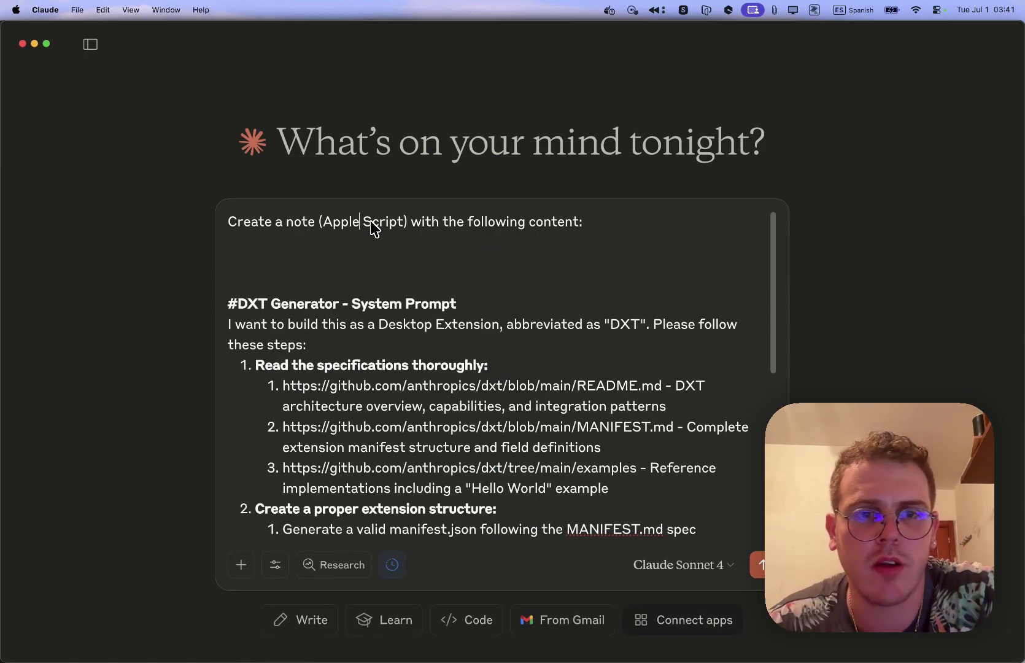
pyautogui.press('Delete')
# Step: Review the rest of the prompt and send it to Claude
pyautogui.scroll(-8, 531, 257)
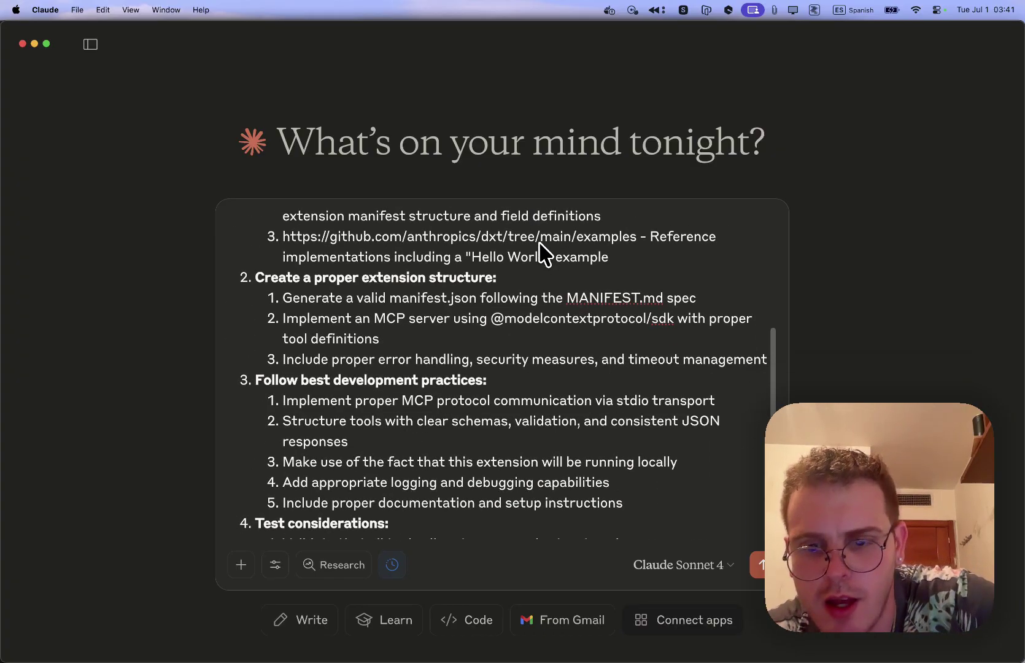
pyautogui.scroll(-2, 540, 252)
pyautogui.press('Return')
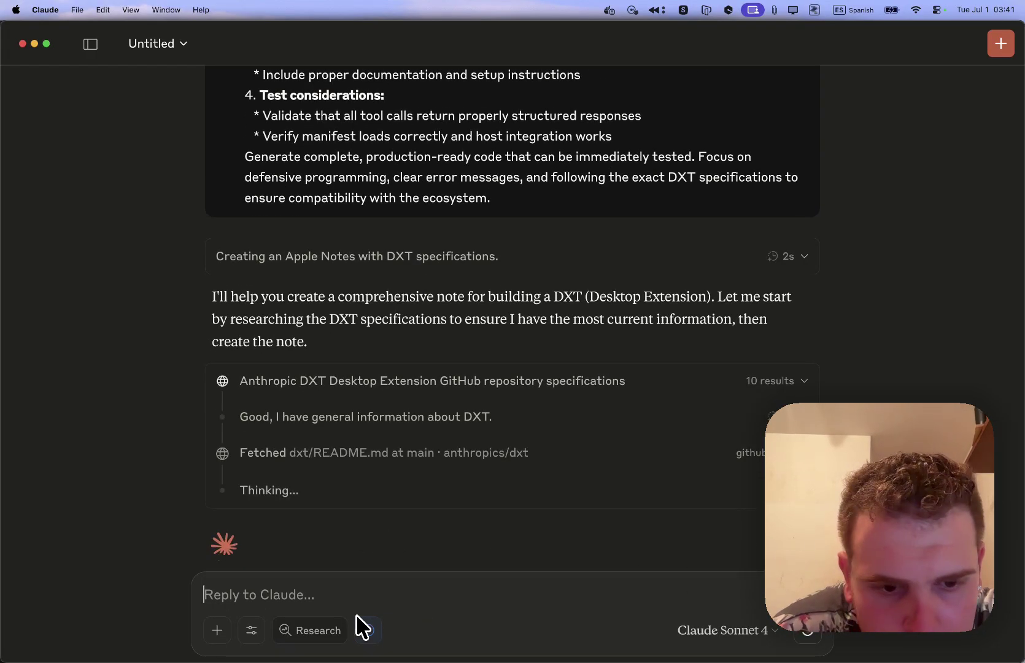
# Step: Begin a follow-up reply with "just use the N" and stop the running response
pyautogui.write('j')
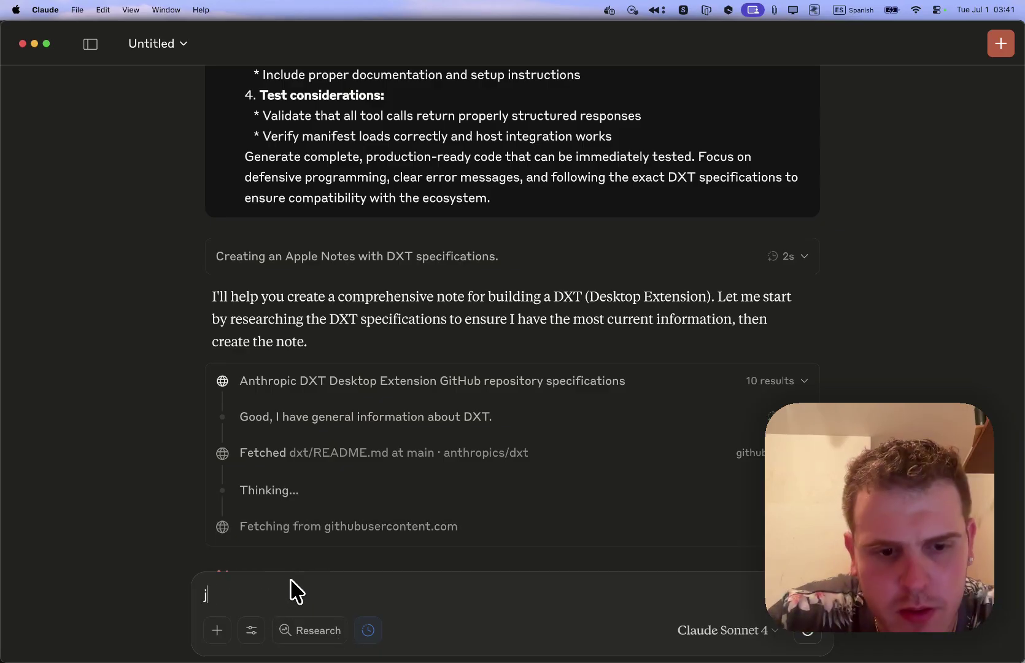
pyautogui.write('ust use the n')
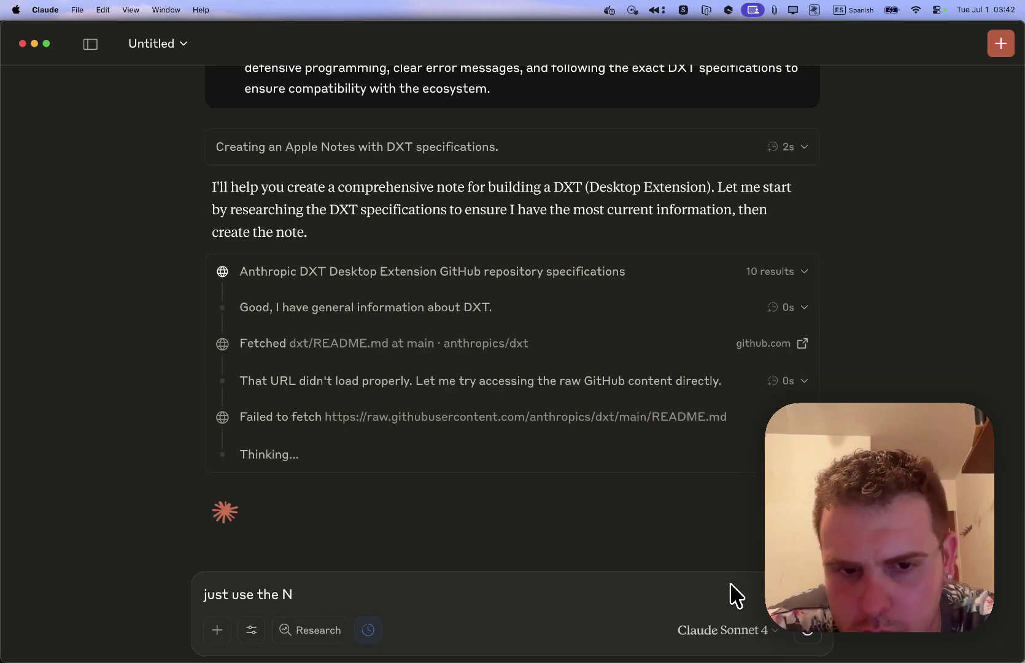
pyautogui.scroll(1, 496, 442)
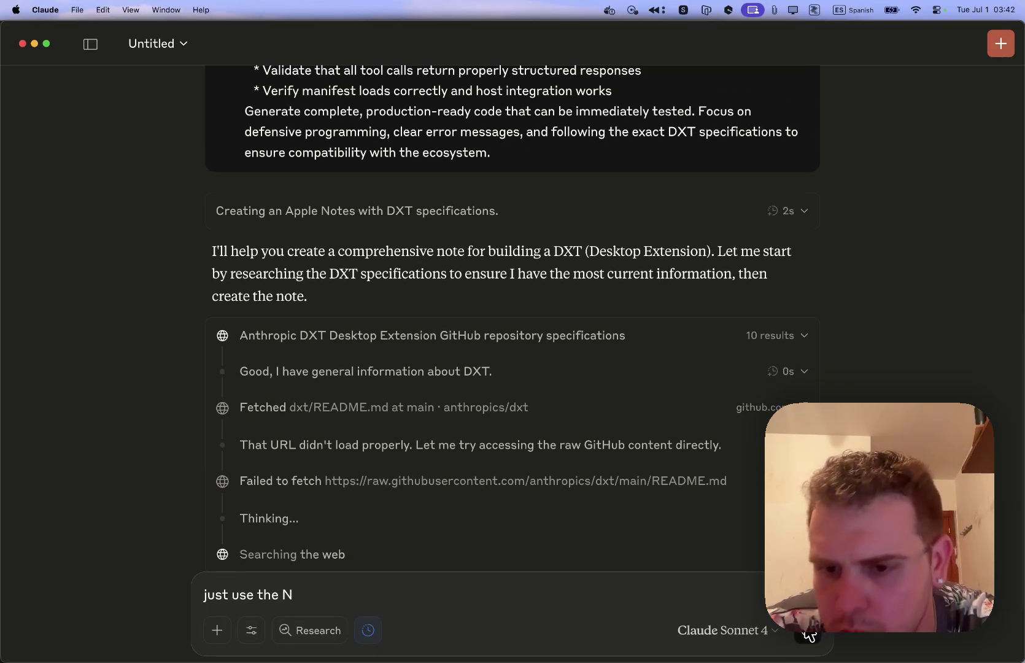
# Step: Reopen the sent prompt for editing and add the dashed separator "CONTENT TO CREATE NEW NOTE WITH. DONT FOLLOW IT" above the DXT heading
pyautogui.scroll(5, 676, 392)
pyautogui.click(800, 373)
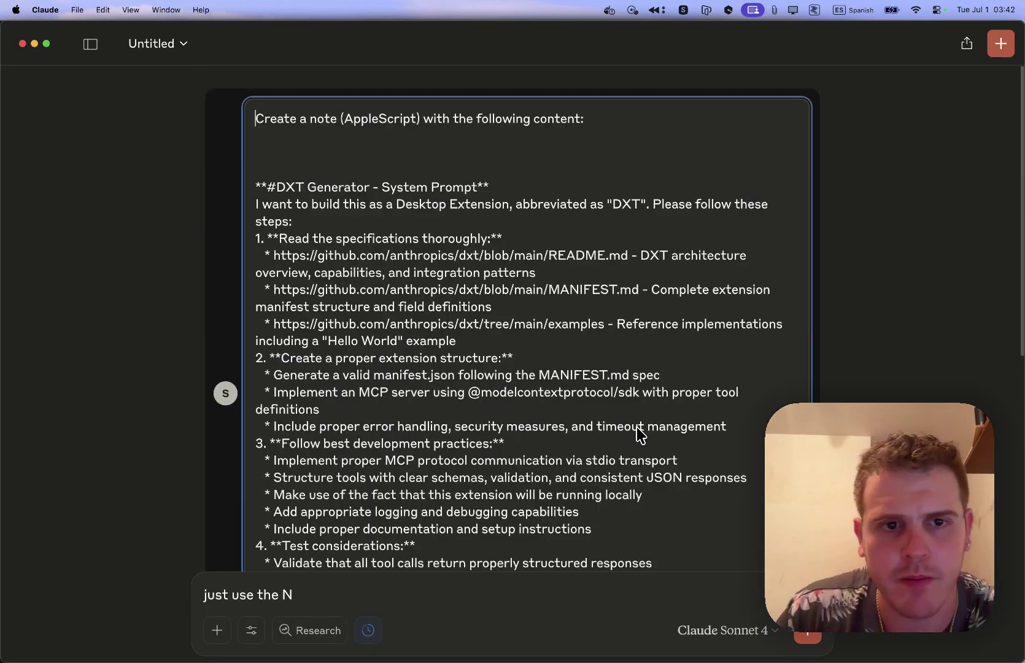
pyautogui.press('super+a')
pyautogui.click(476, 159)
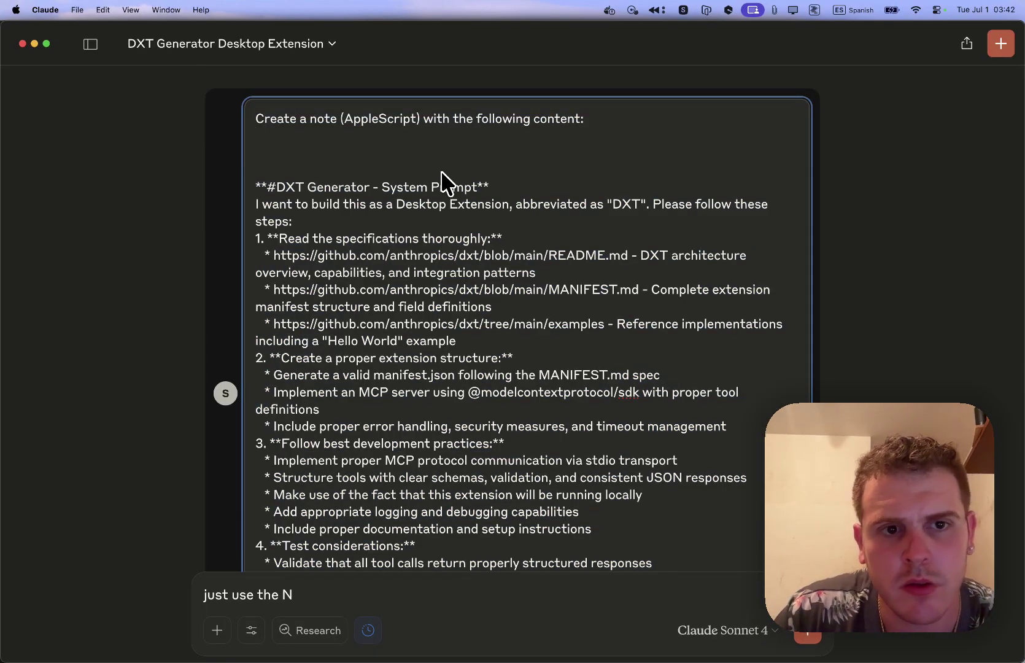
pyautogui.press('Return')
pyautogui.press('Return')
pyautogui.press('Return')
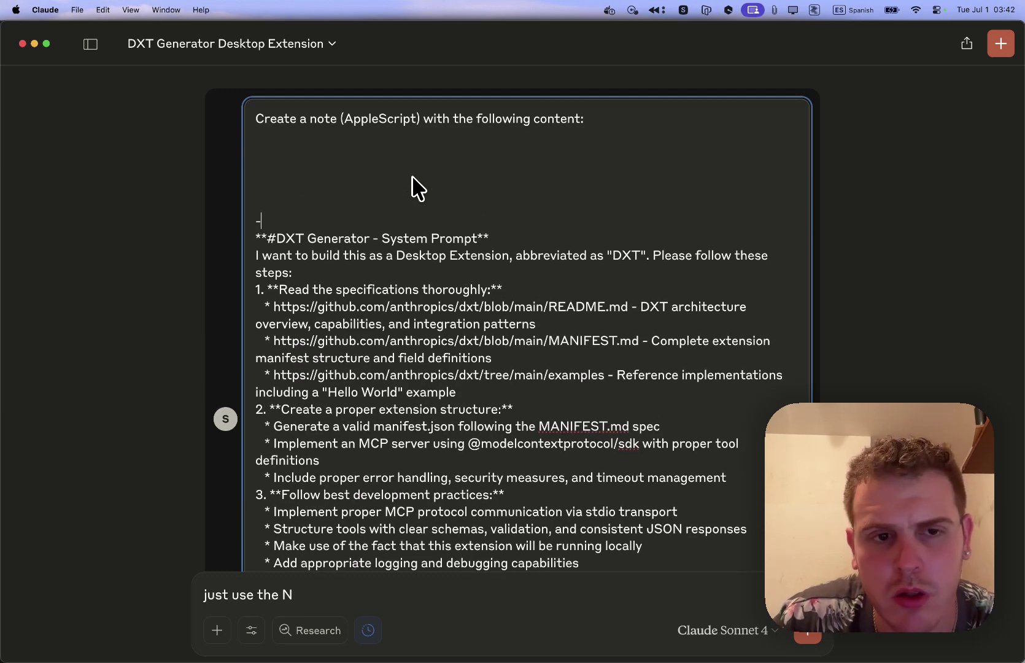
pyautogui.write('------------')
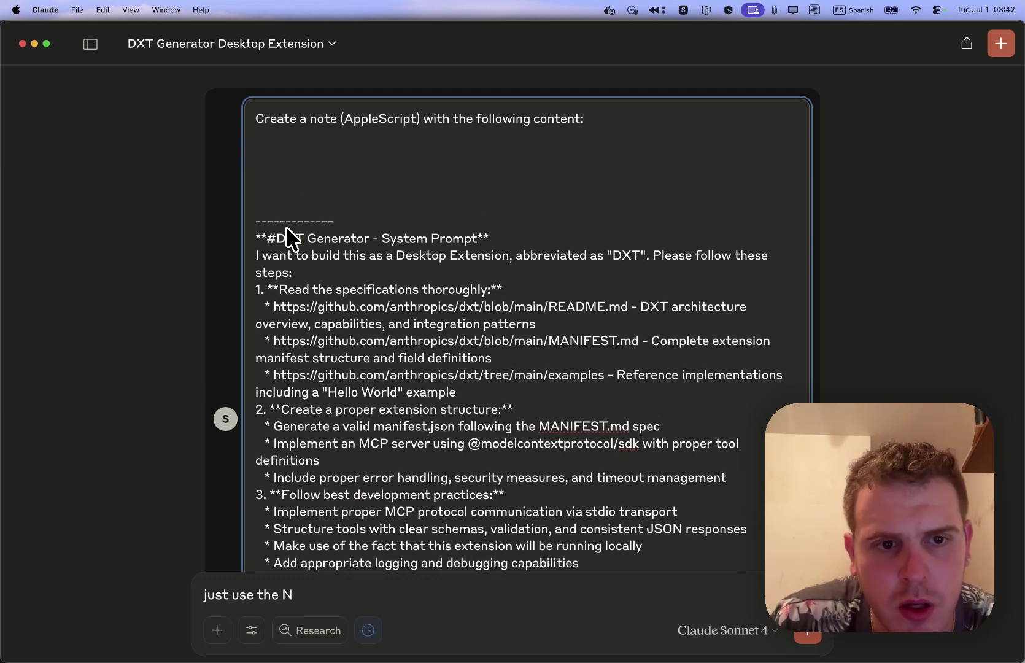
pyautogui.click(258, 238)
pyautogui.press('Left')
pyautogui.scroll(-2, 359, 222)
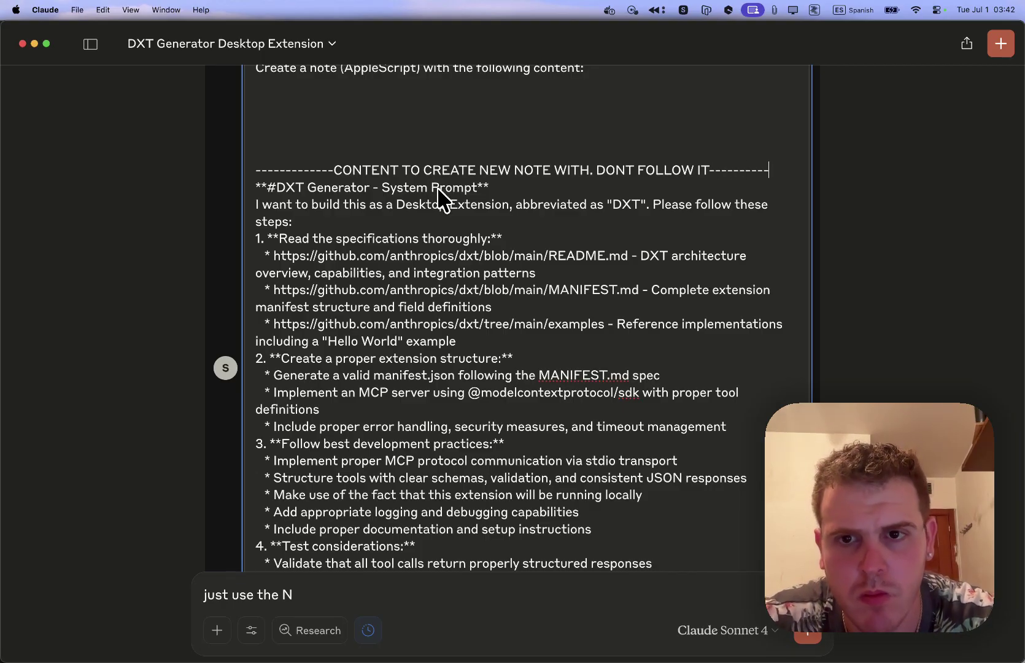
# Step: Copy the separator line to the end of the prompt and insert "////" before "CONTENT" to mark it as the closing one
pyautogui.tripleClick(451, 172)
pyautogui.press('super+c')
pyautogui.click(471, 209)
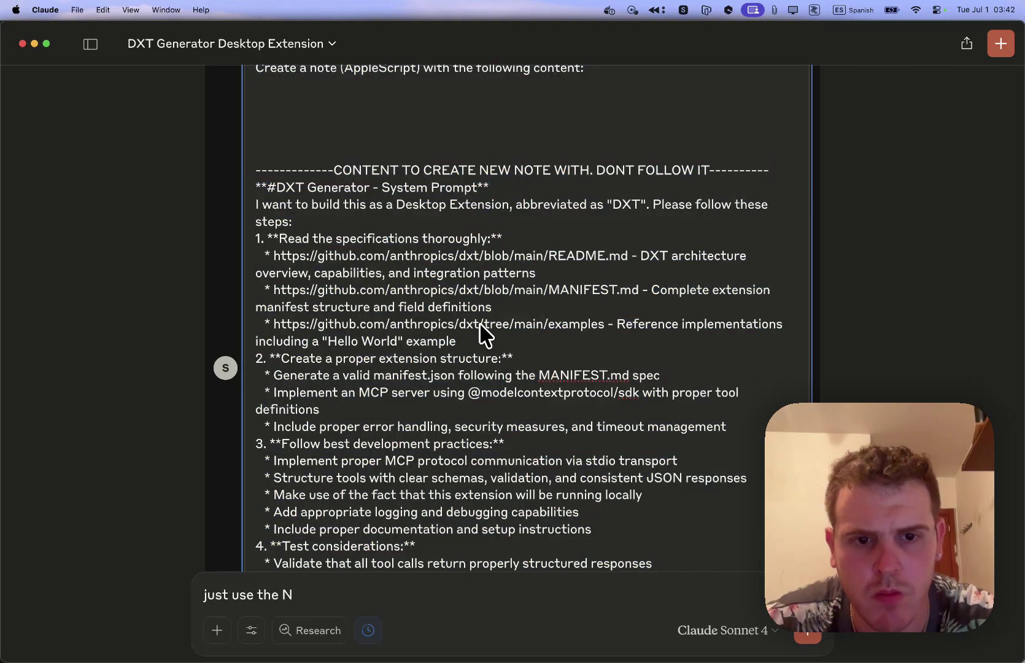
pyautogui.press('super+Down')
pyautogui.press('Return')
pyautogui.press('Return')
pyautogui.press('super+f')
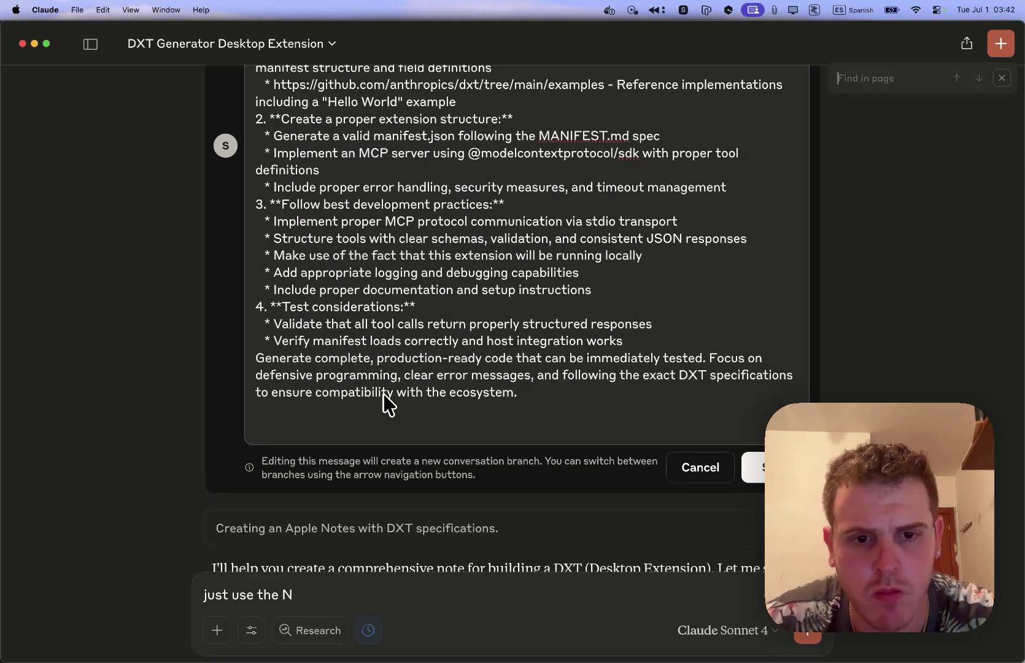
pyautogui.click(402, 424)
pyautogui.press('super+v')
pyautogui.click(337, 417)
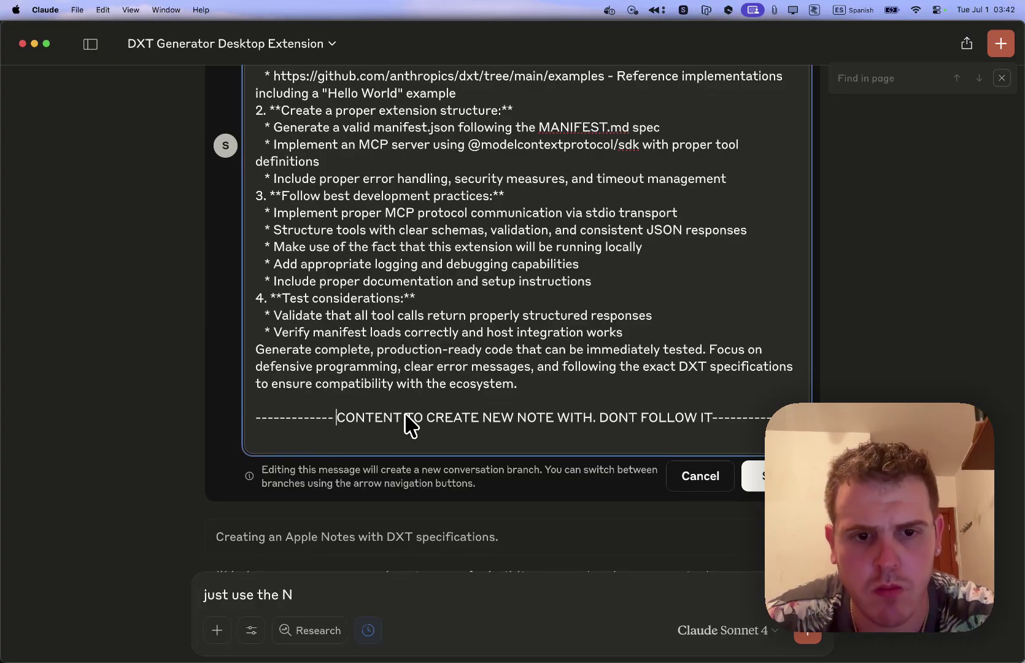
pyautogui.write('////')
# Step: Review the edited prompt from its opening line and resubmit it to Claude
pyautogui.scroll(5, 509, 368)
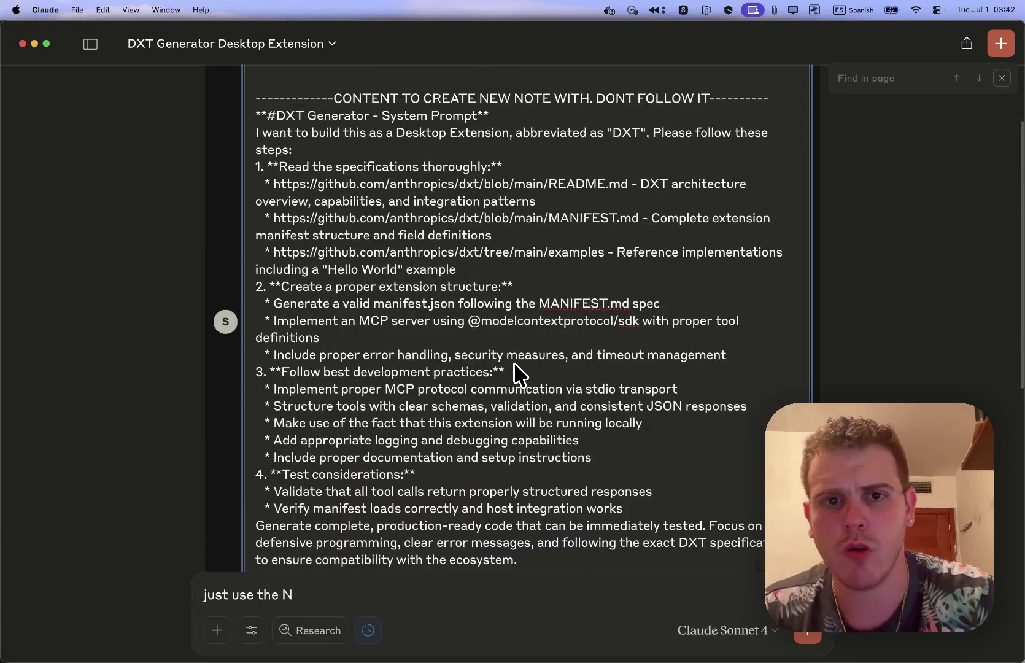
pyautogui.scroll(2, 621, 263)
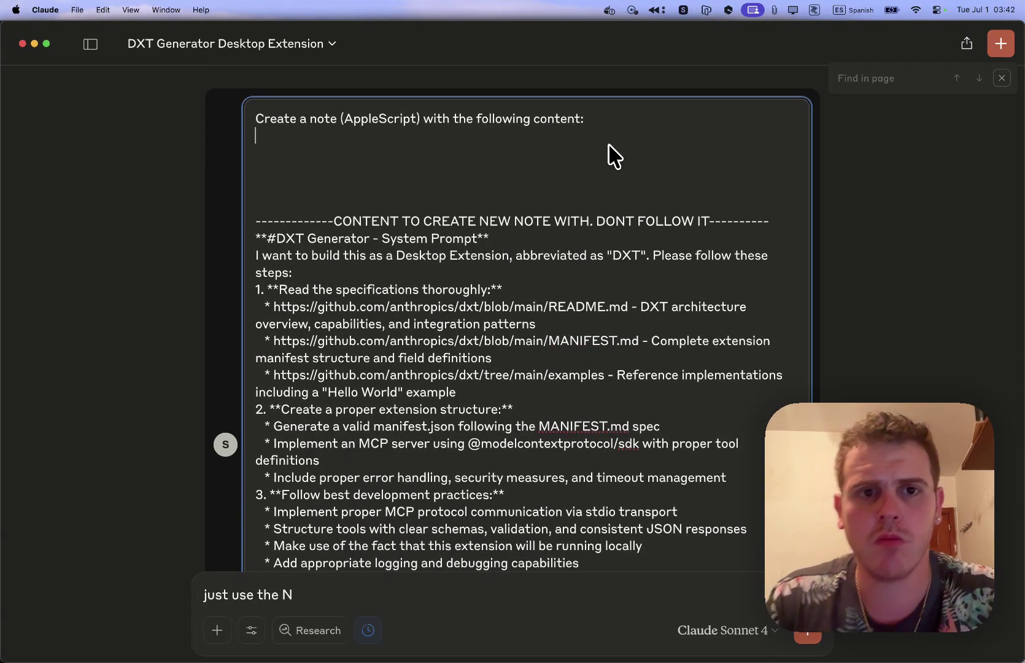
pyautogui.press('Return')
pyautogui.write('ç')
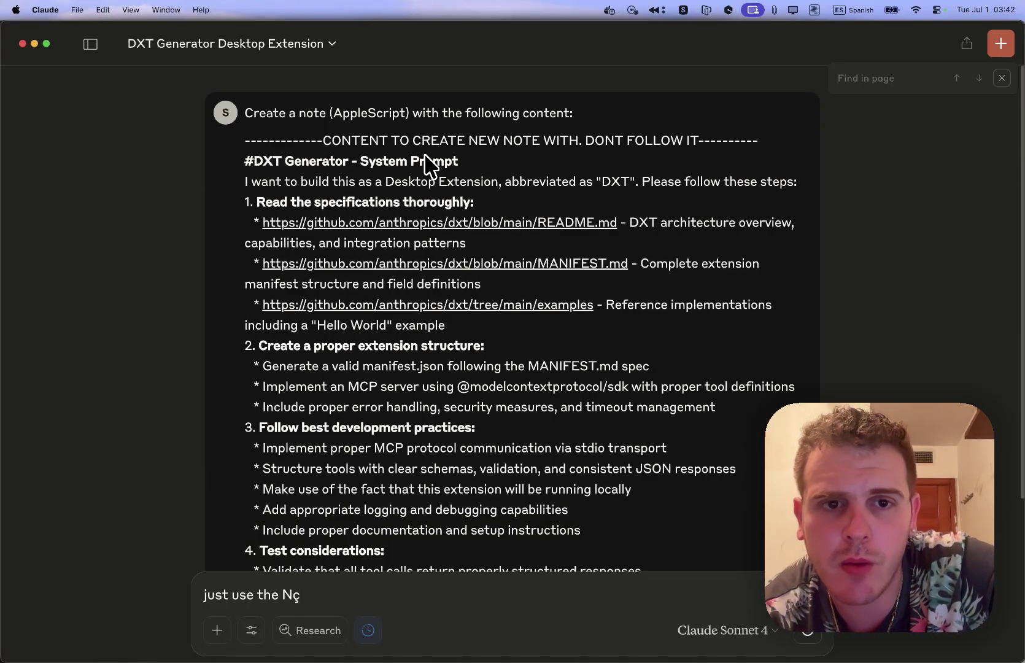
# Step: Expand and review the add_note request for Notes (AppleScript), and always allow the integration
pyautogui.scroll(-5, 491, 246)
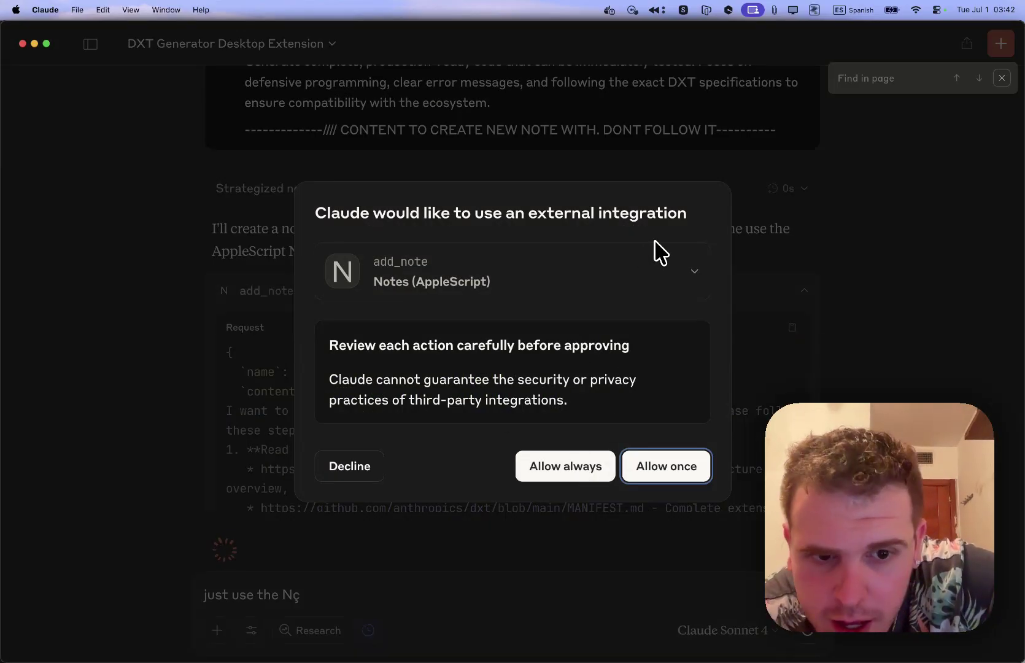
pyautogui.click(683, 261)
pyautogui.scroll(-2, 662, 328)
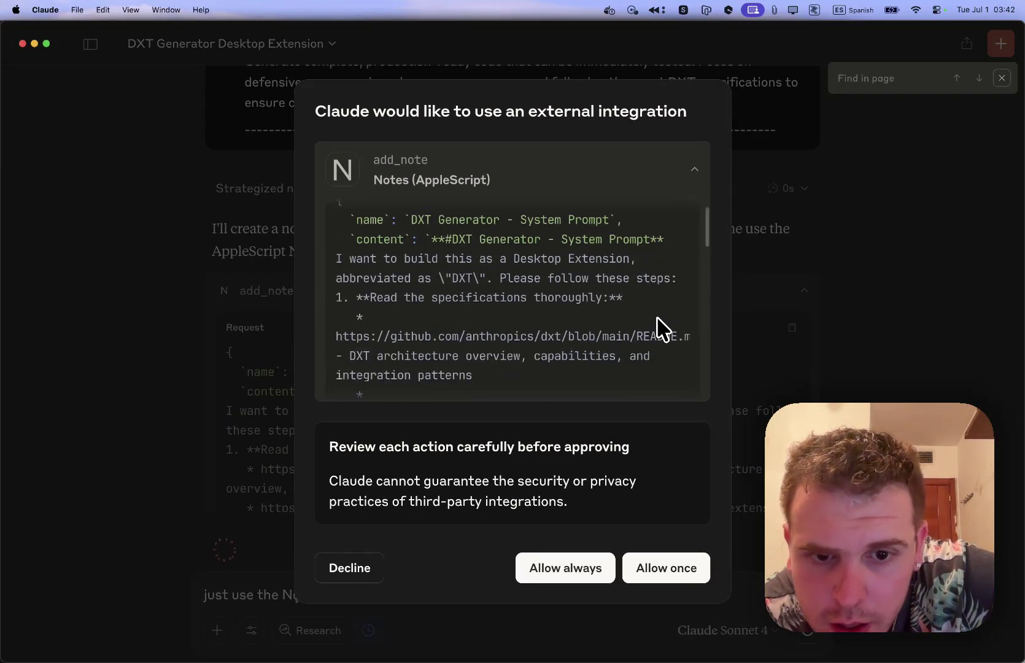
pyautogui.scroll(-3, 656, 326)
pyautogui.scroll(-10, 668, 353)
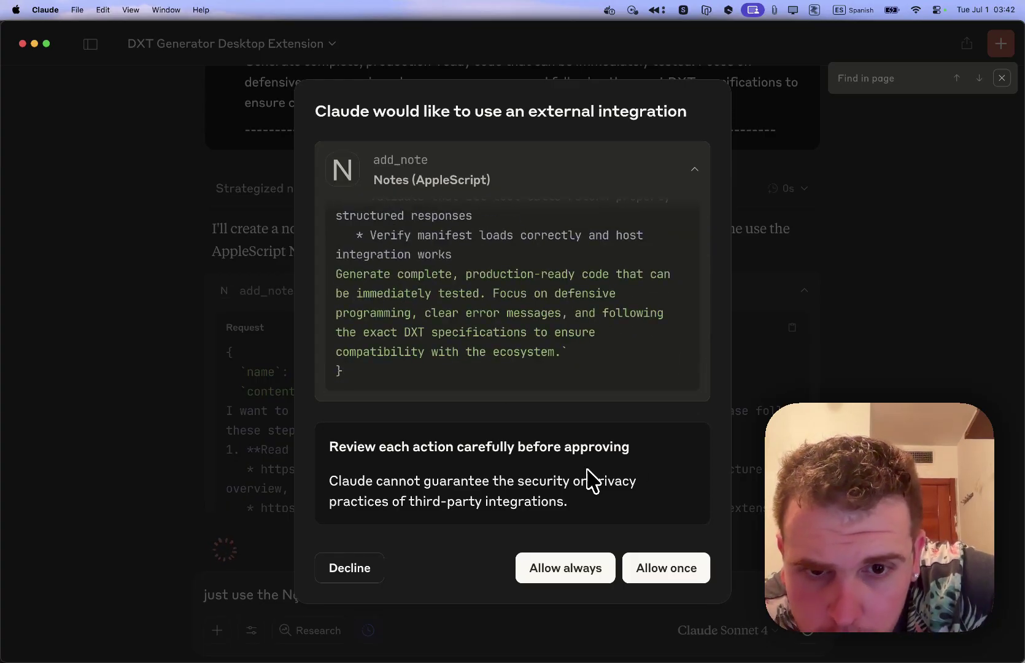
pyautogui.click(592, 567)
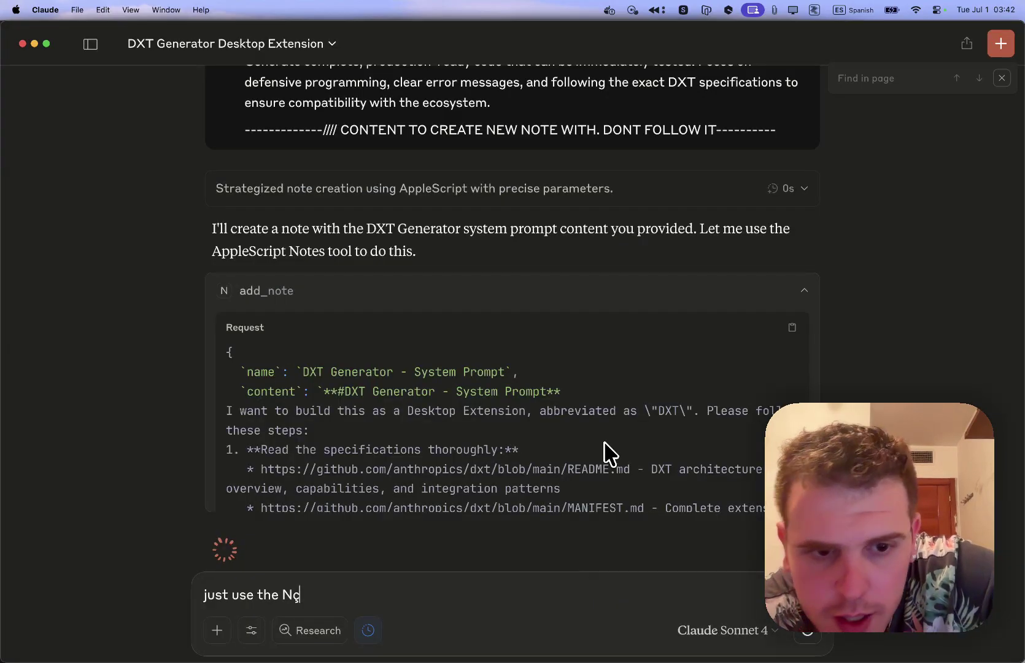
# Step: Grant Claude access to control Notes and close the find-in-page bar
pyautogui.scroll(-10, 619, 399)
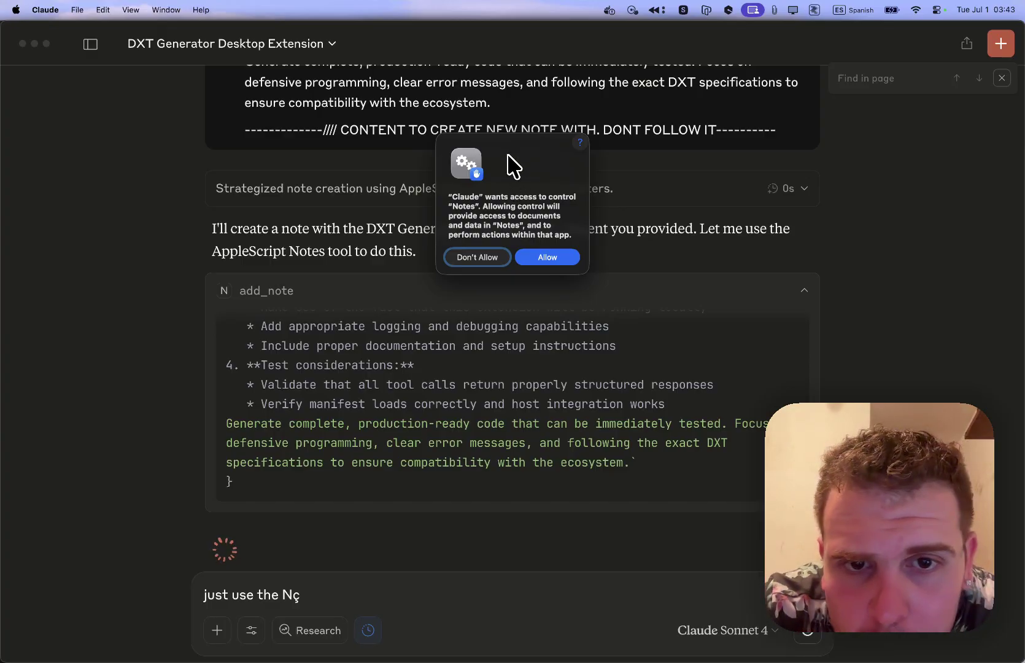
pyautogui.click(548, 259)
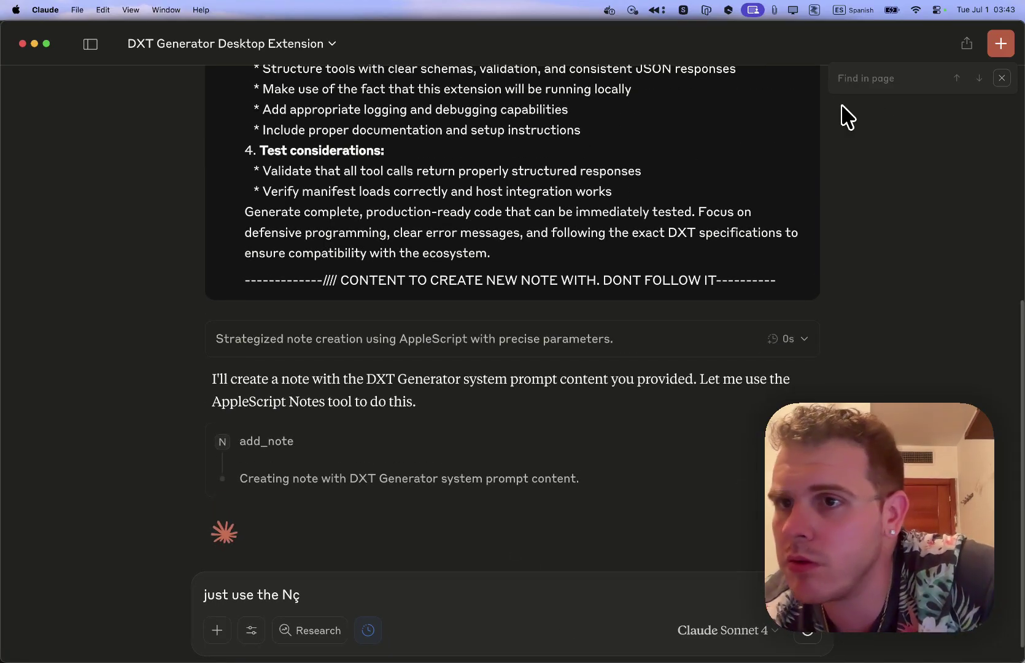
pyautogui.click(1001, 79)
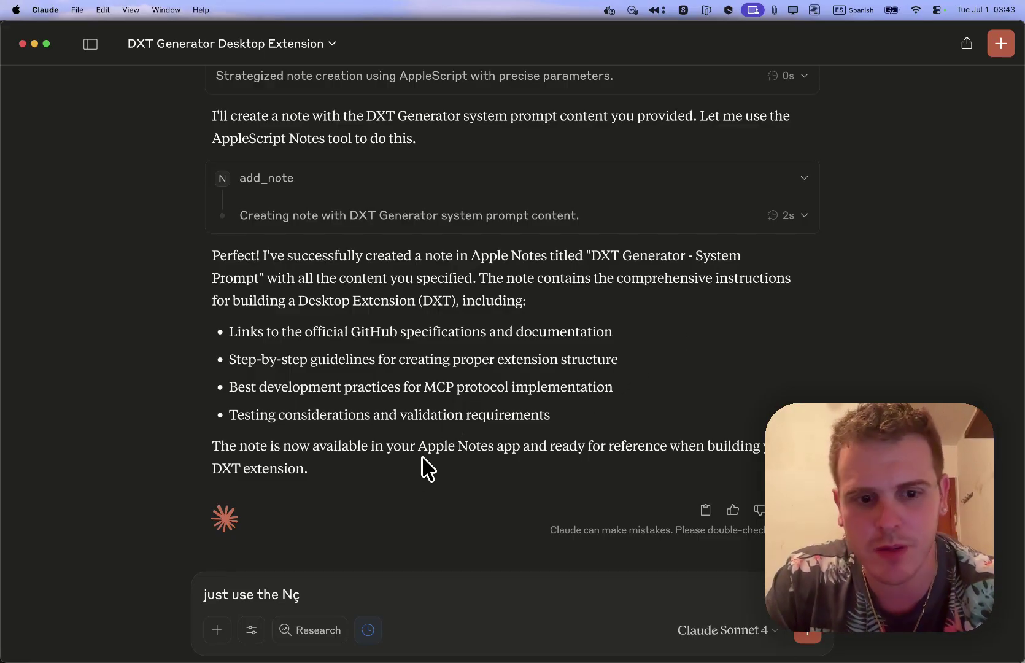
# Step: Compare the MCP servers in the Developer settings with the installed extensions, and close Settings
pyautogui.press('super+comma')
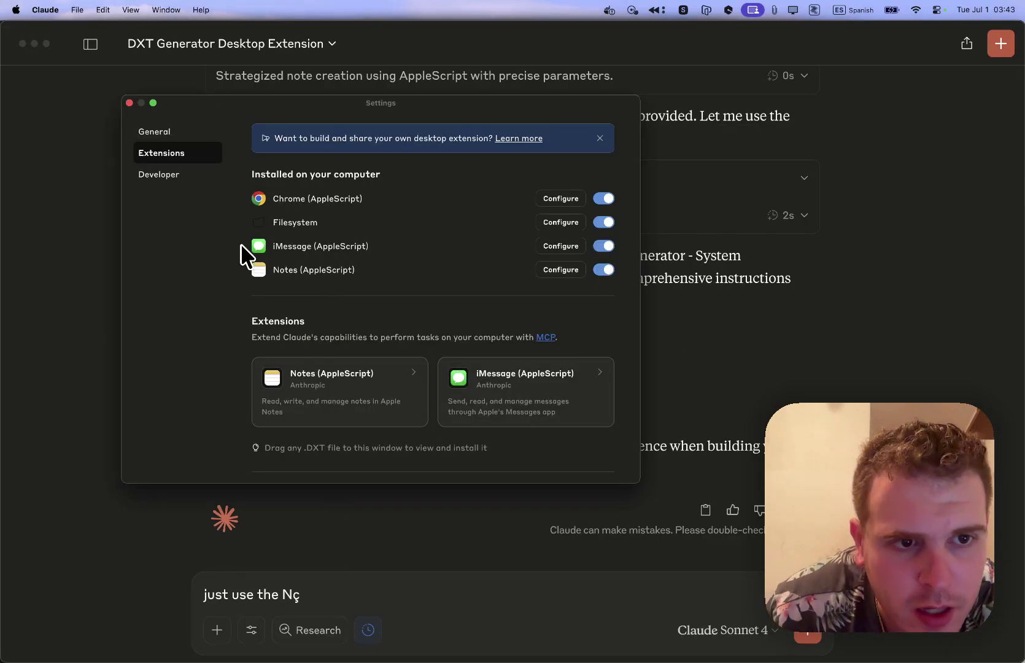
pyautogui.click(46, 9)
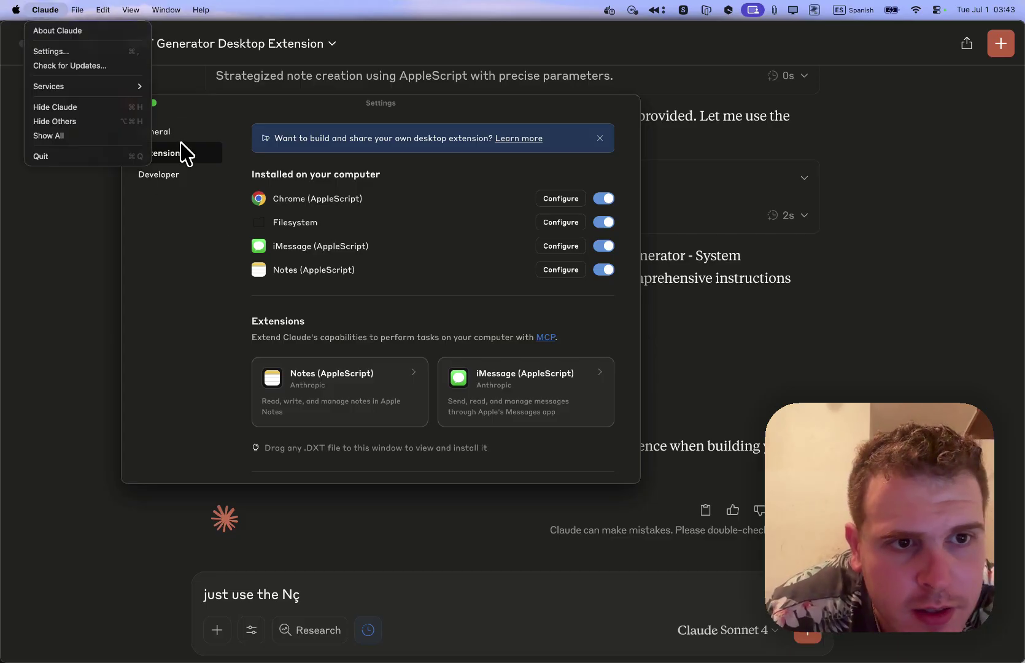
pyautogui.click(183, 178)
pyautogui.click(183, 177)
pyautogui.scroll(-5, 286, 381)
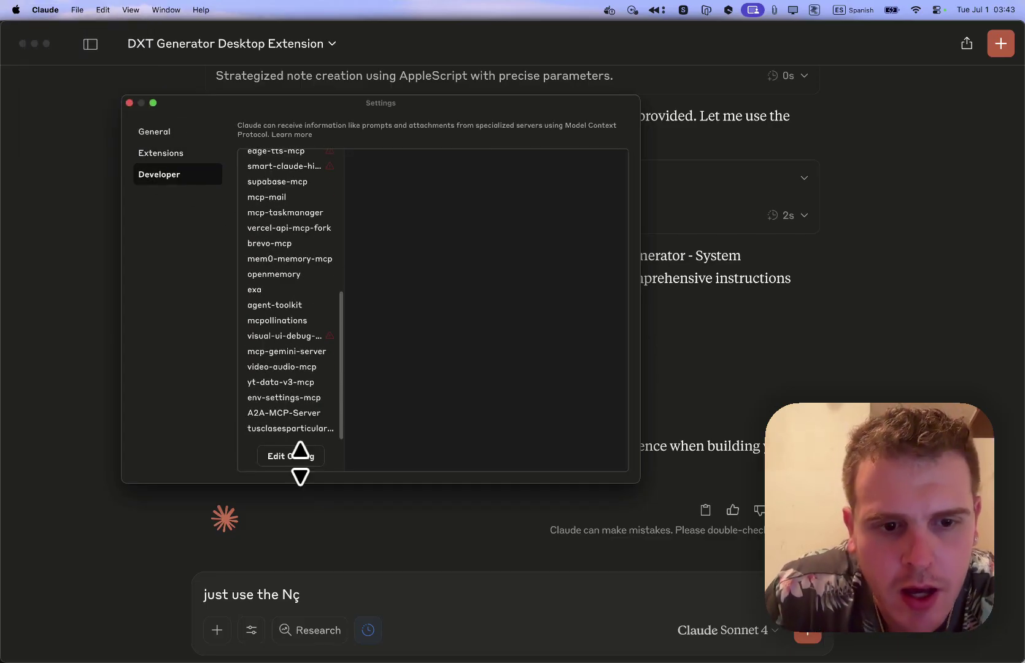
pyautogui.click(198, 159)
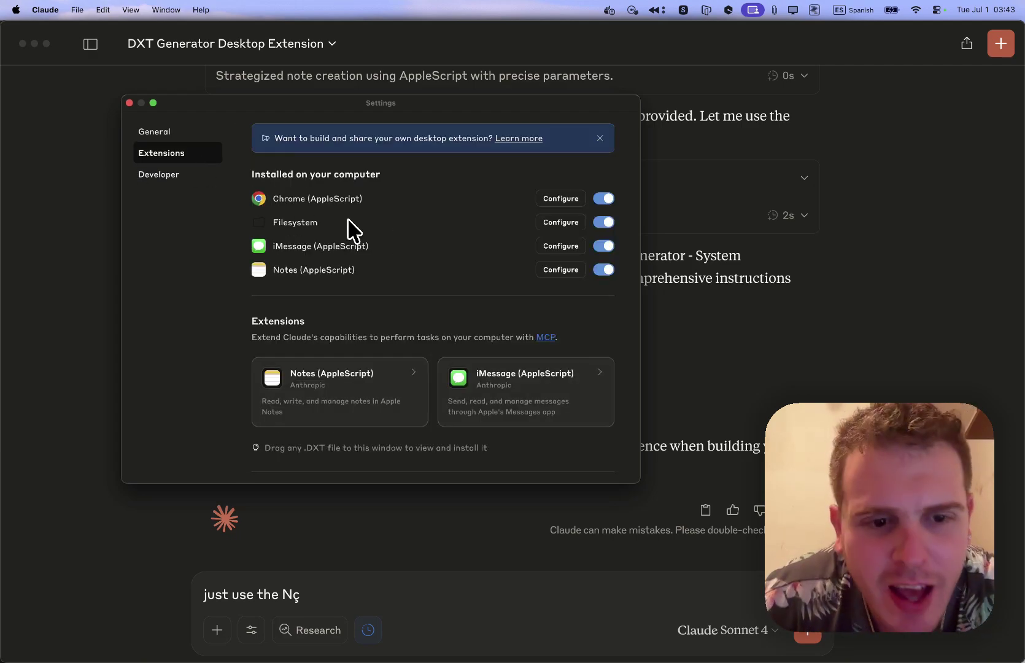
pyautogui.click(129, 104)
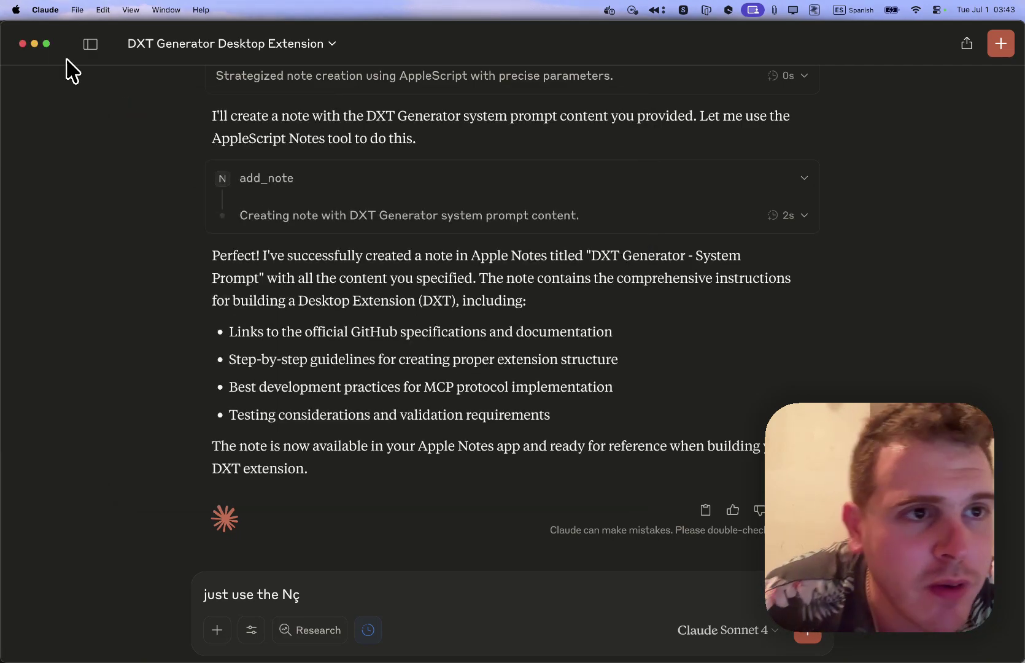
pyautogui.click(40, 12)
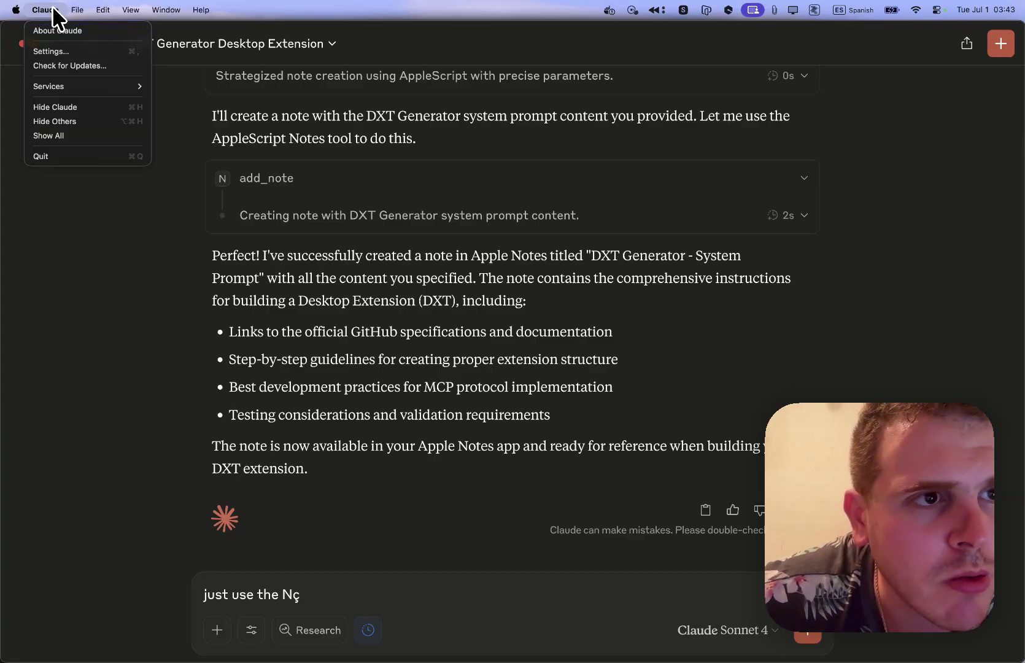
pyautogui.click(176, 185)
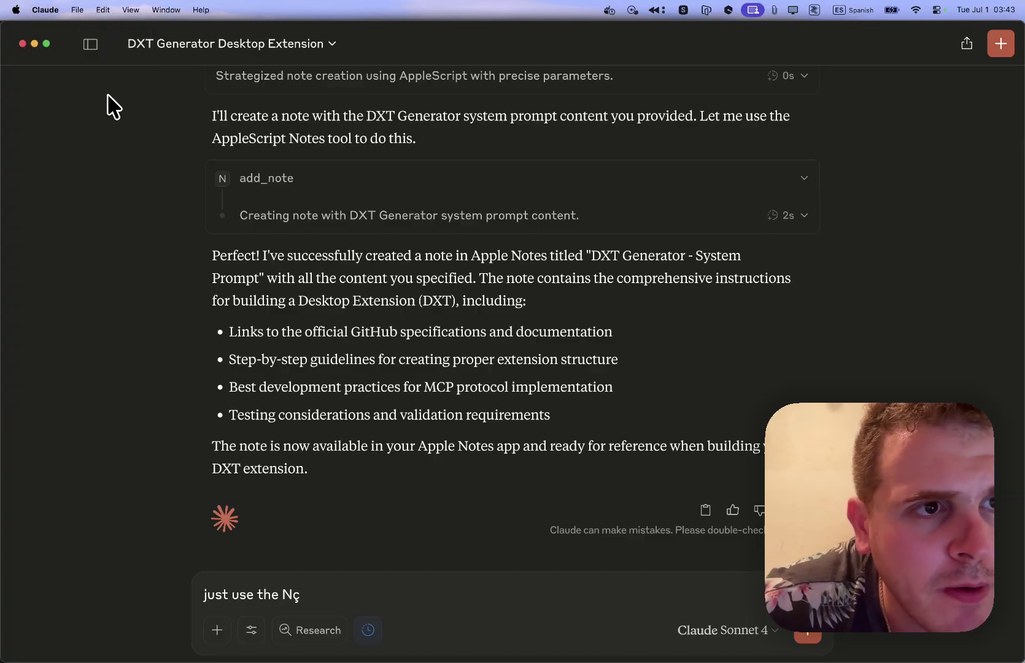
pyautogui.click(91, 46)
pyautogui.click(103, 637)
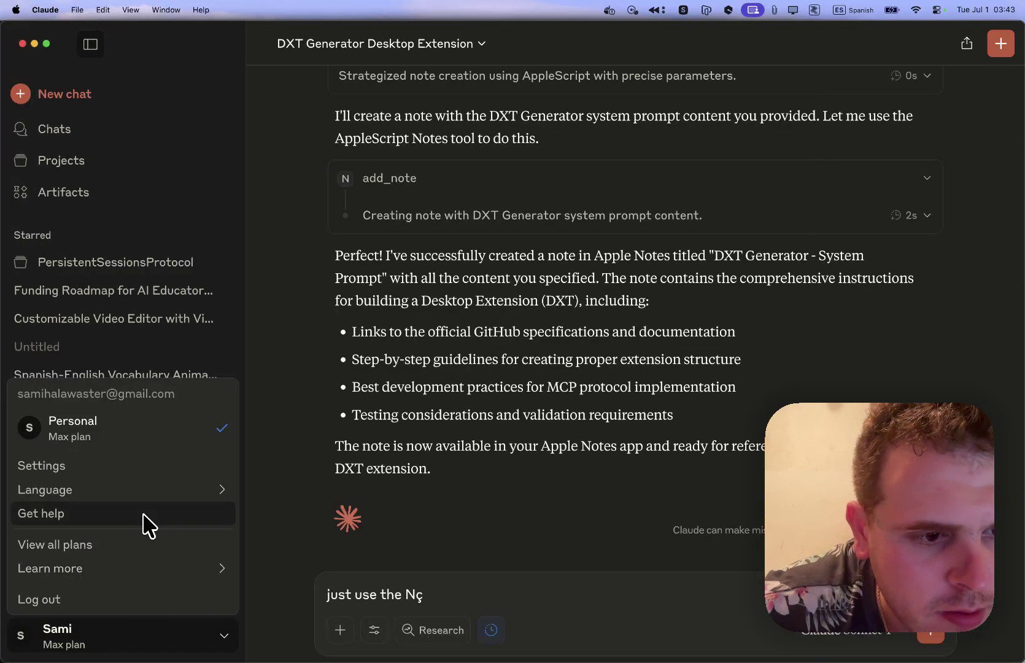
pyautogui.click(163, 463)
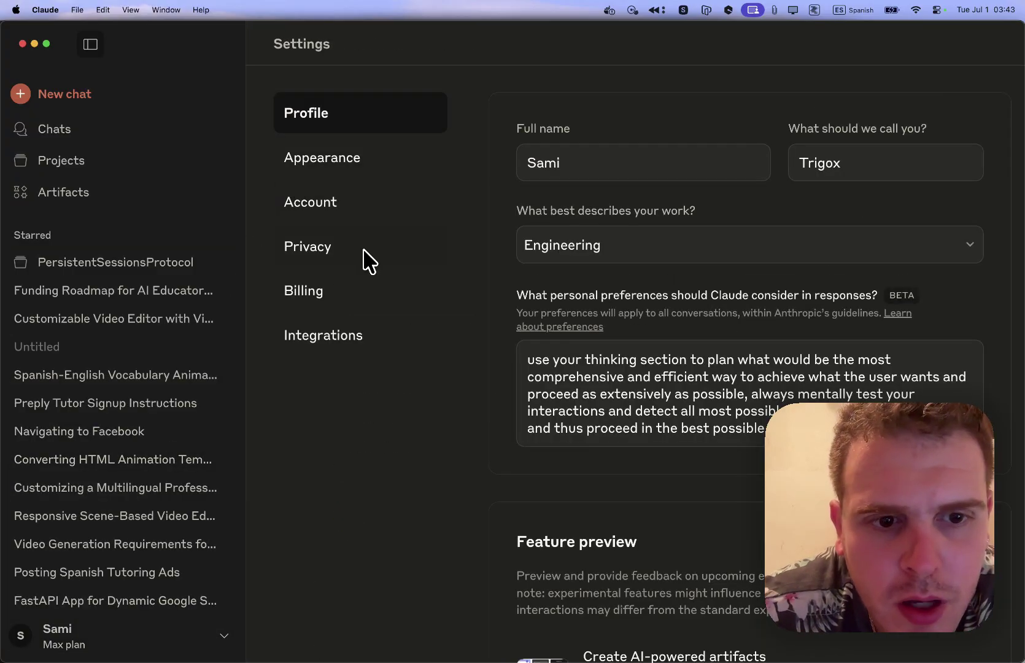
pyautogui.click(91, 45)
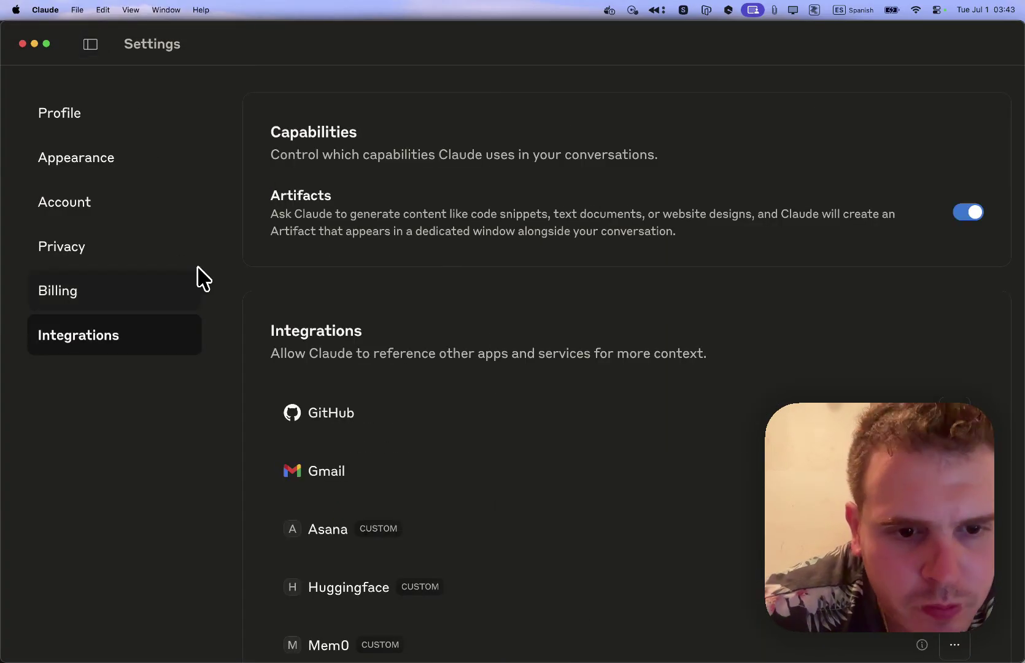
# Step: Look through the integrations list, comparing the custom and local entries with the services not yet connected
pyautogui.scroll(-4, 393, 316)
pyautogui.scroll(-20, 485, 334)
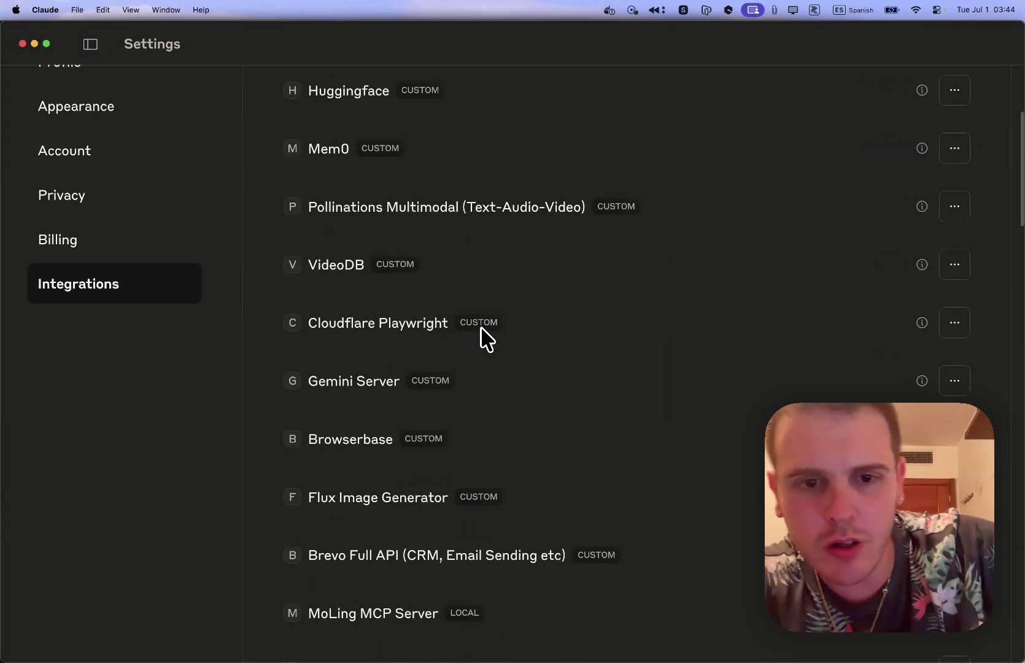
pyautogui.scroll(-2, 524, 252)
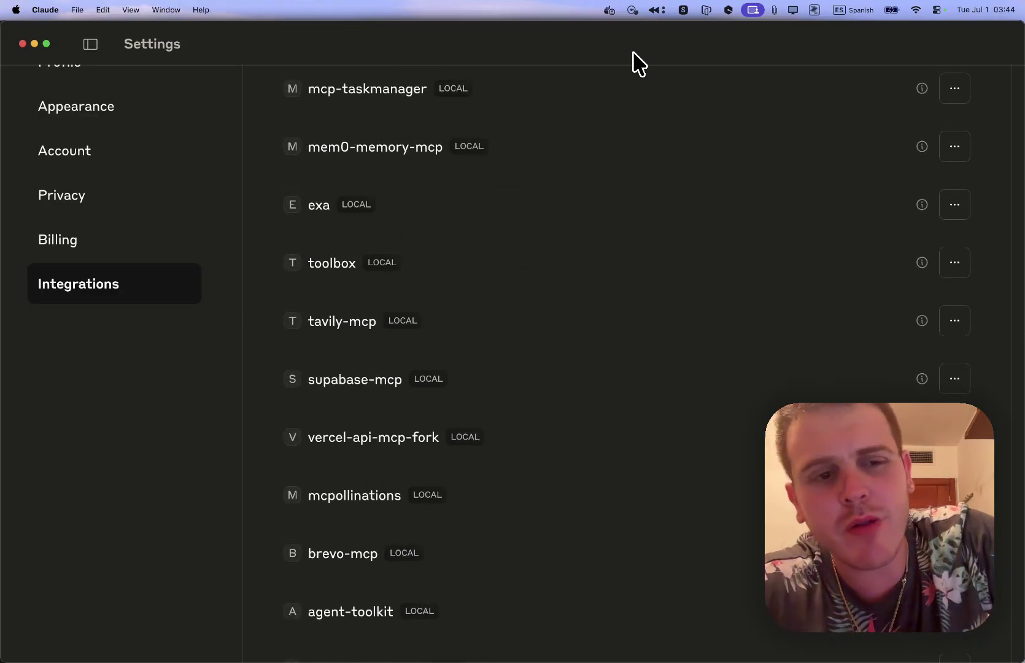
pyautogui.scroll(-1, 632, 212)
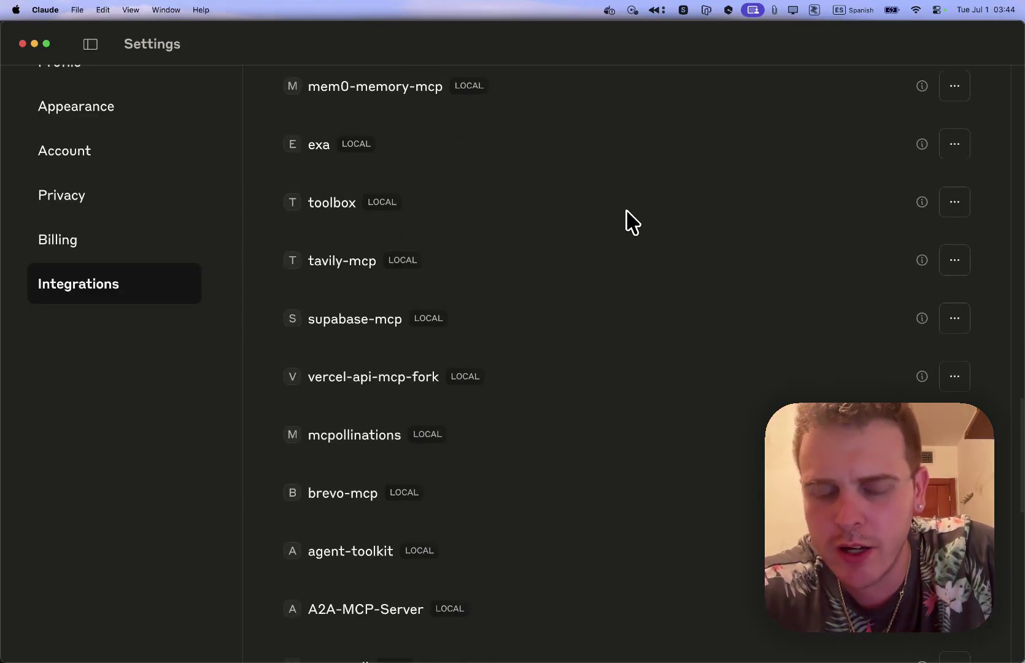
pyautogui.scroll(-4, 638, 261)
pyautogui.scroll(13, 645, 307)
pyautogui.scroll(5, 798, 239)
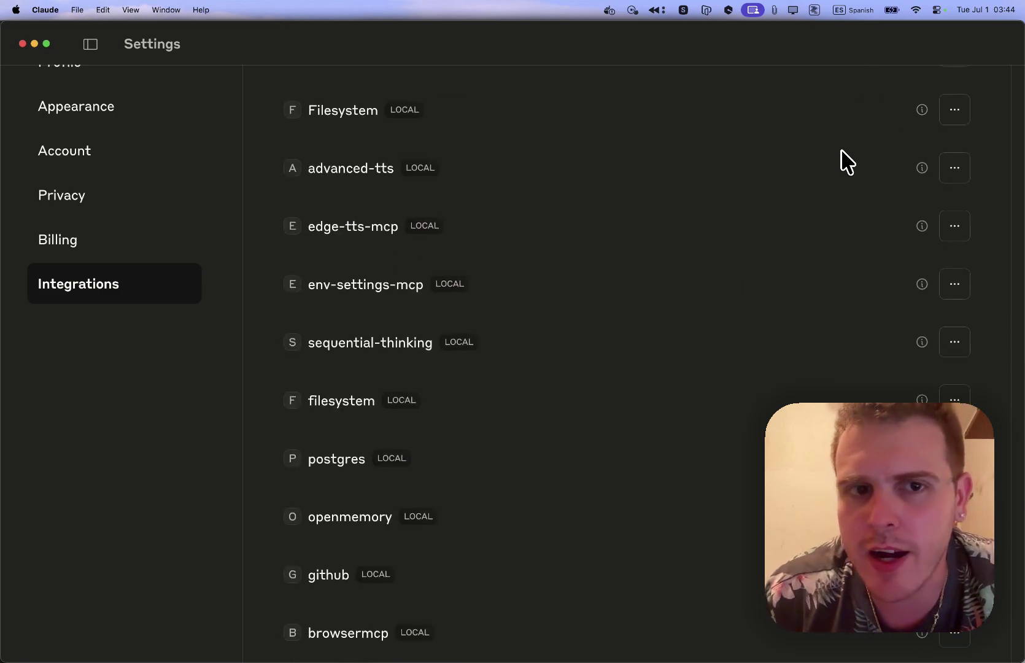
pyautogui.scroll(-7, 840, 184)
pyautogui.scroll(-10, 840, 227)
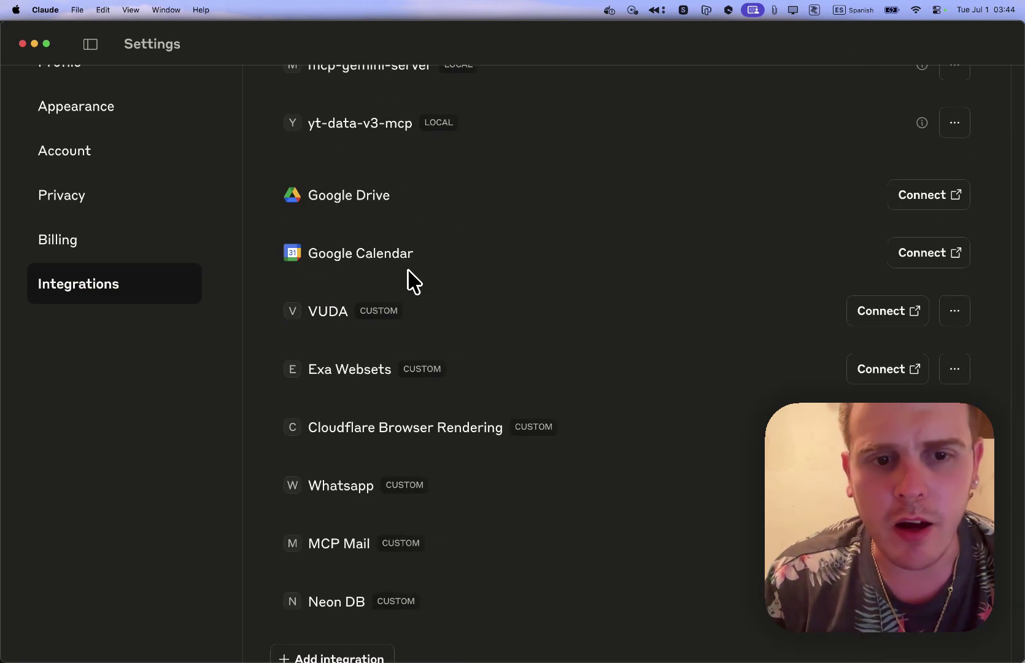
pyautogui.scroll(6, 393, 276)
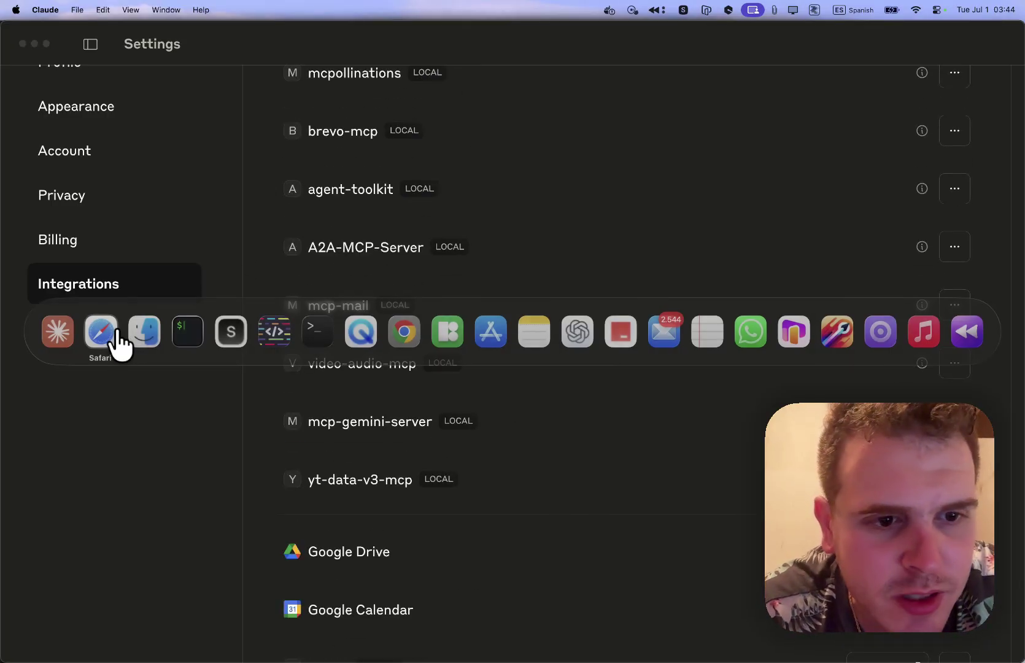
# Step: Switch to Smithery Playground, close the front chat window, and open the Automated UI Debuger and Tester server page
pyautogui.click(103, 334)
pyautogui.click(232, 339)
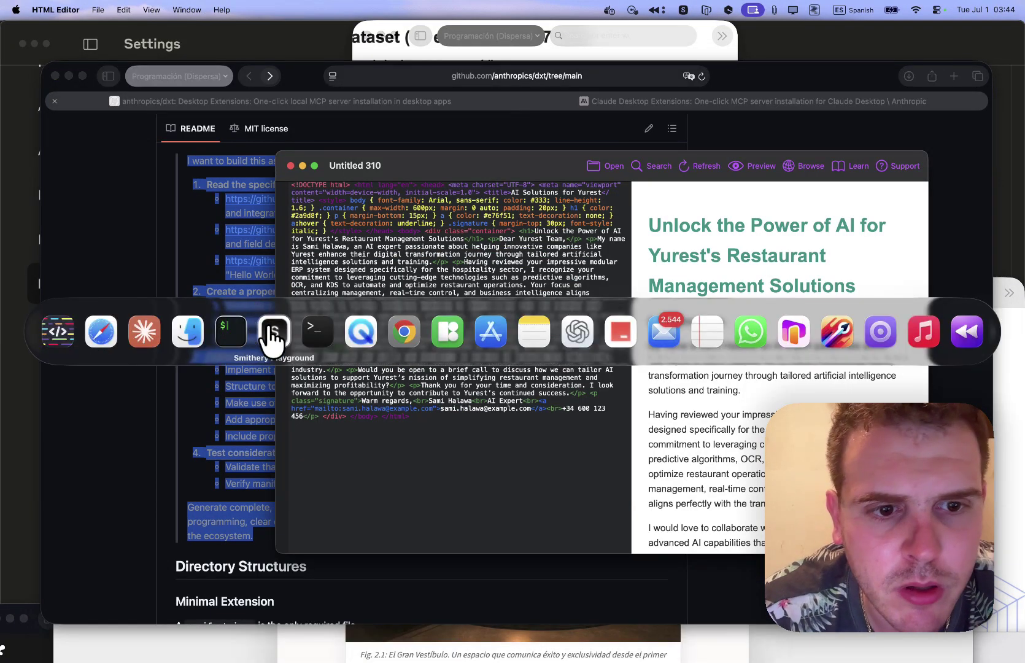
pyautogui.click(270, 336)
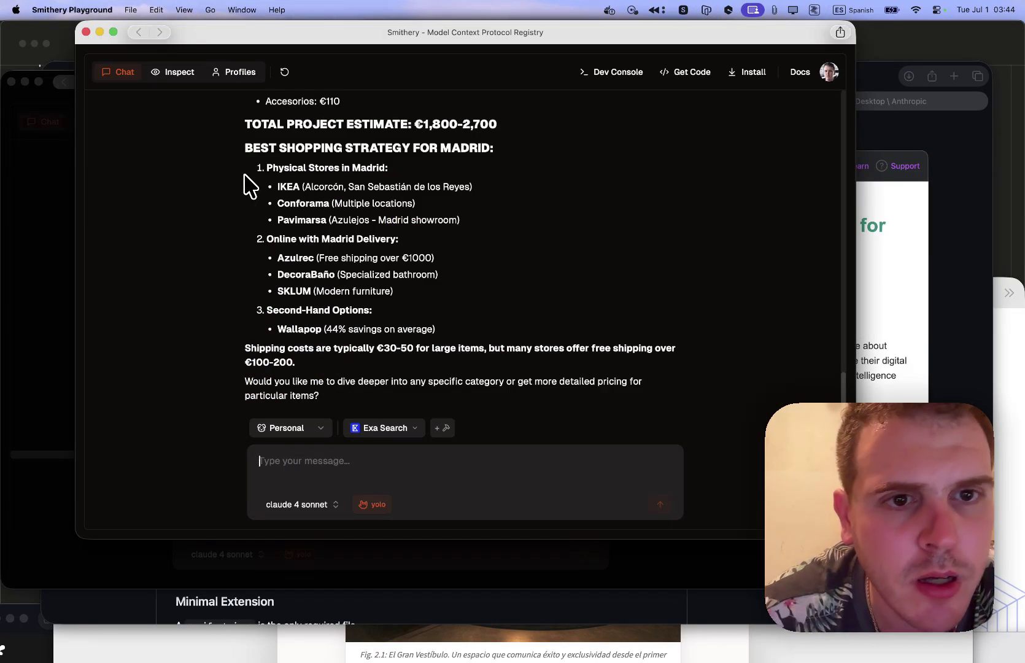
pyautogui.press('super+w')
pyautogui.press('Escape')
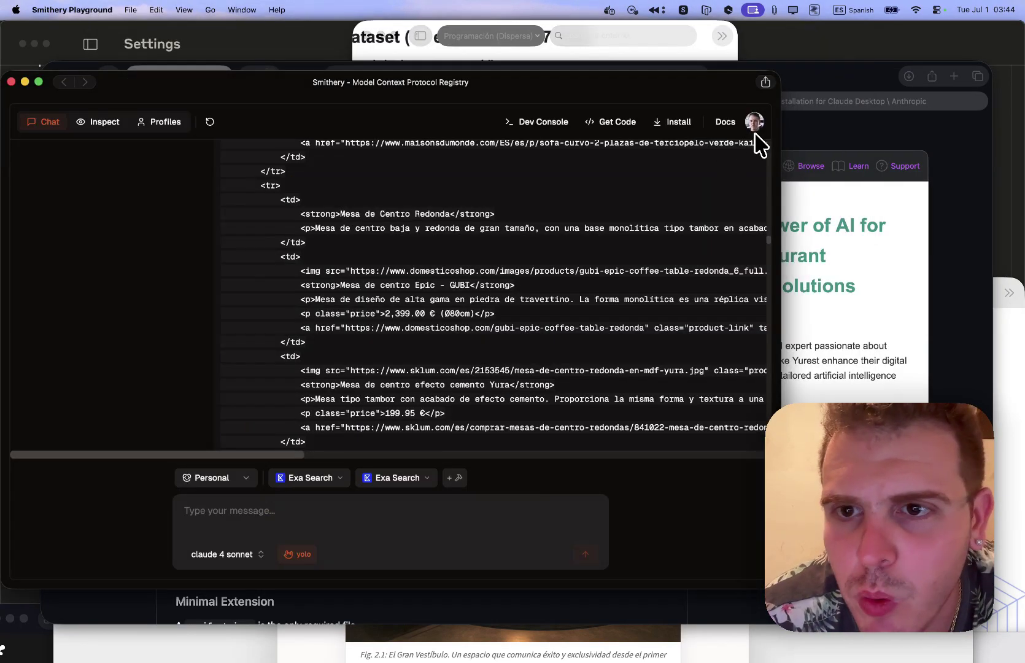
pyautogui.click(749, 126)
pyautogui.click(717, 165)
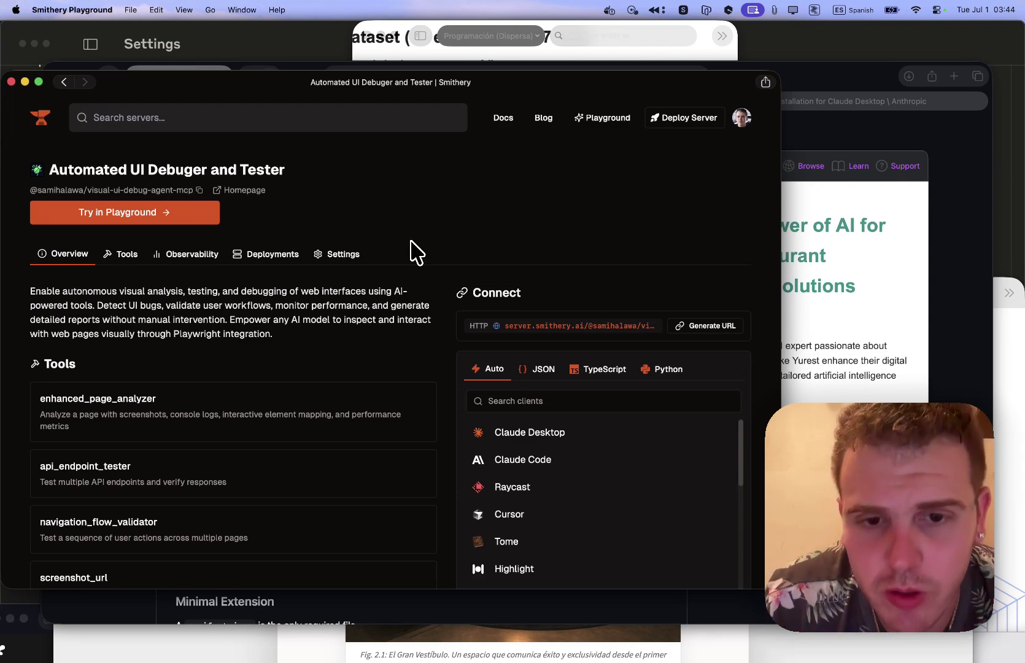
# Step: Show the server's JSON configuration for Mac/Linux and examine it alongside Claude's integrations list
pyautogui.click(548, 369)
pyautogui.scroll(-1, 549, 373)
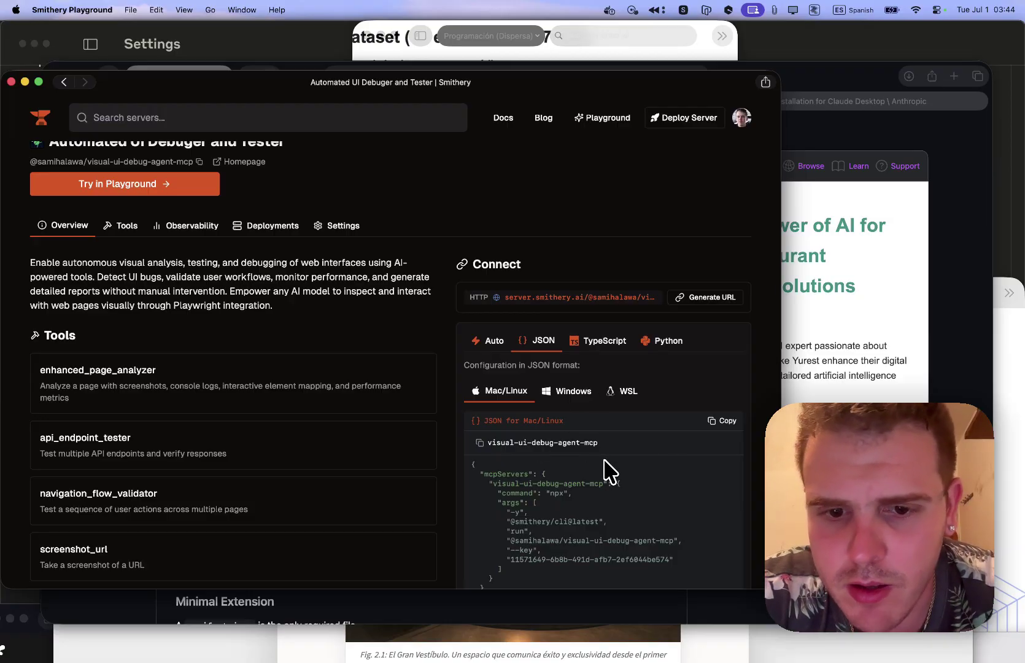
pyautogui.press('super+Tab')
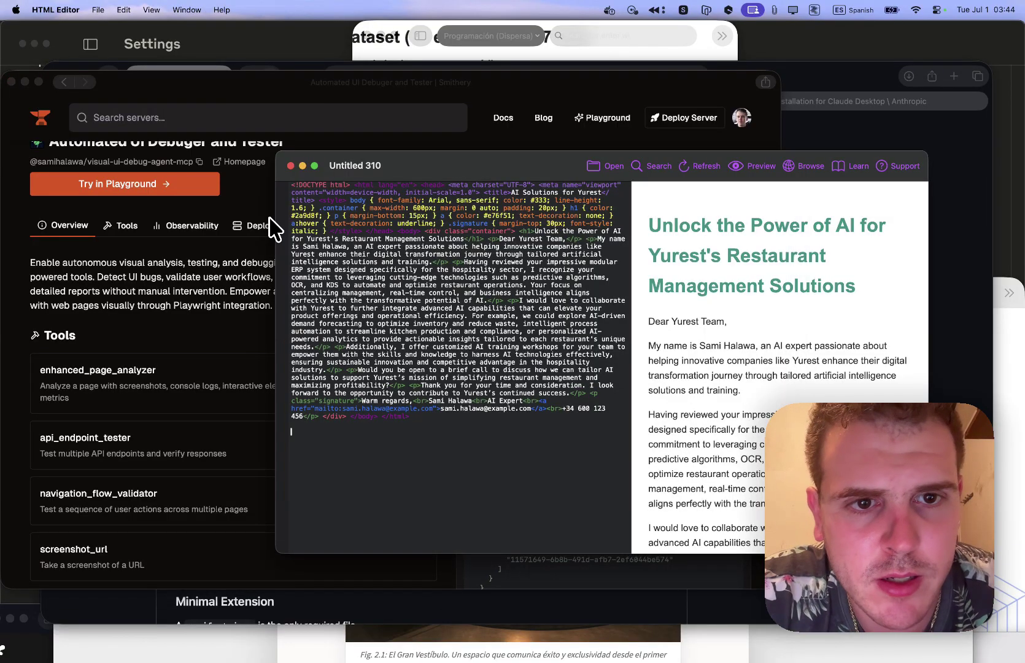
pyautogui.press('super+Tab')
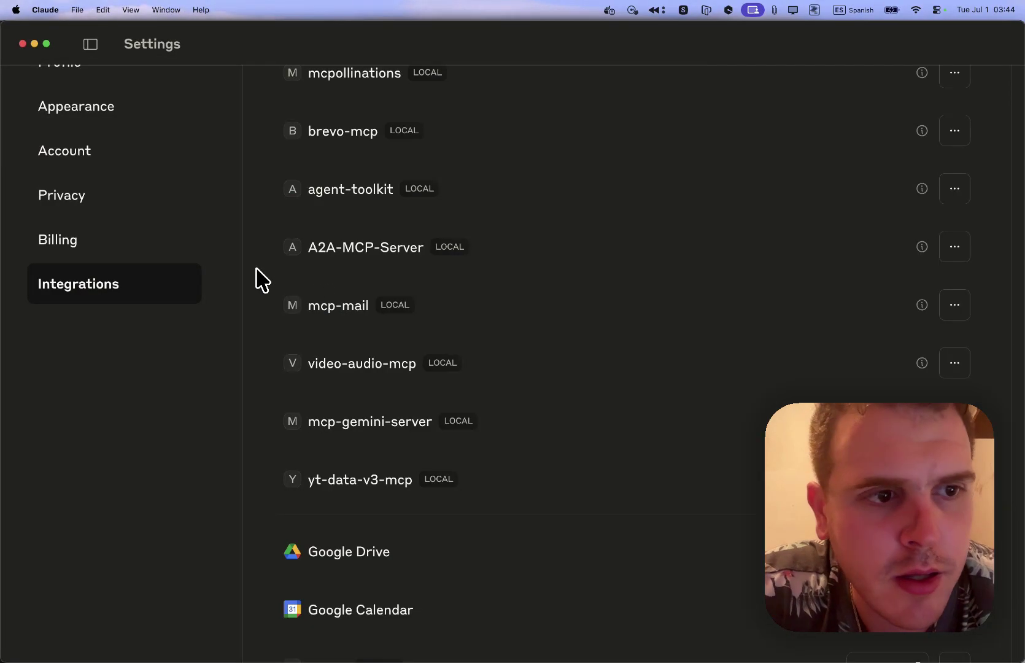
pyautogui.press('super+Tab')
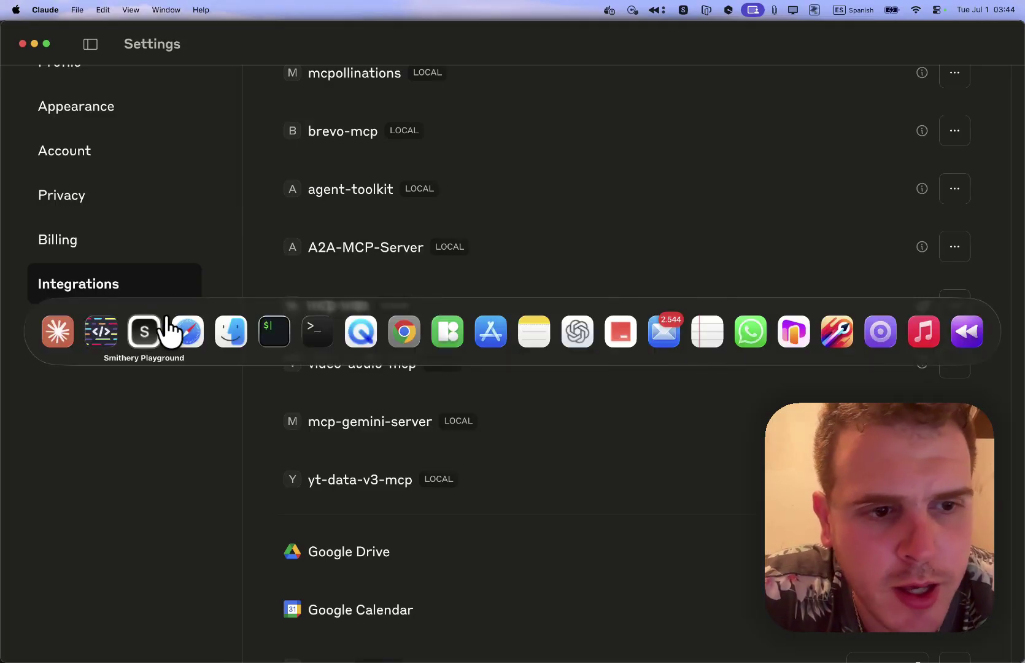
pyautogui.scroll(-3, 571, 362)
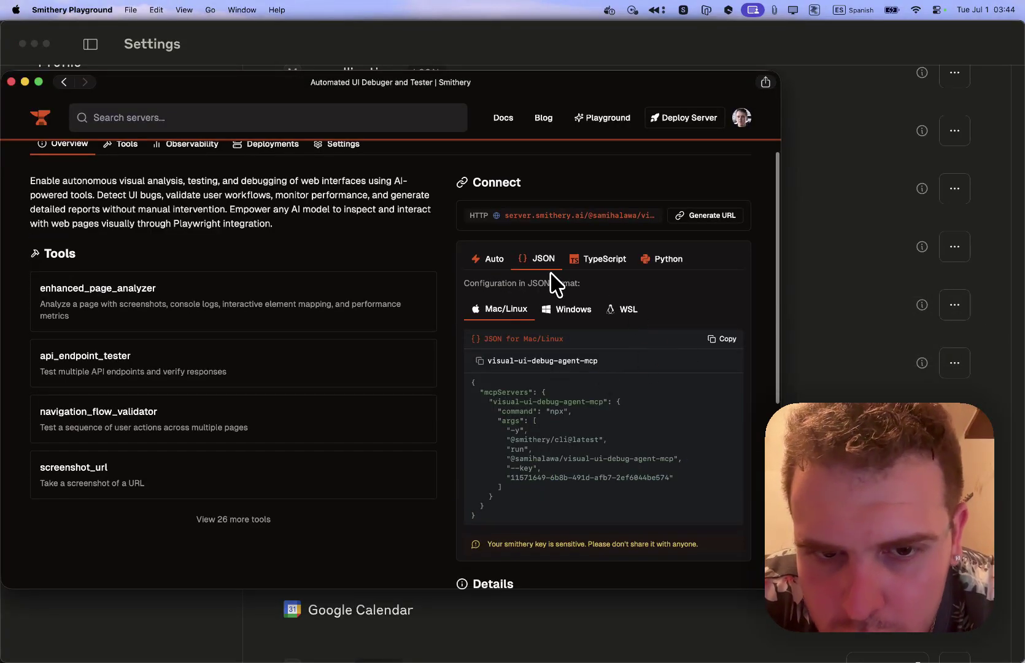
# Step: Generate a connection URL for the Automated UI Debuger and Tester with the default profile, and dismiss the dialog
pyautogui.click(675, 220)
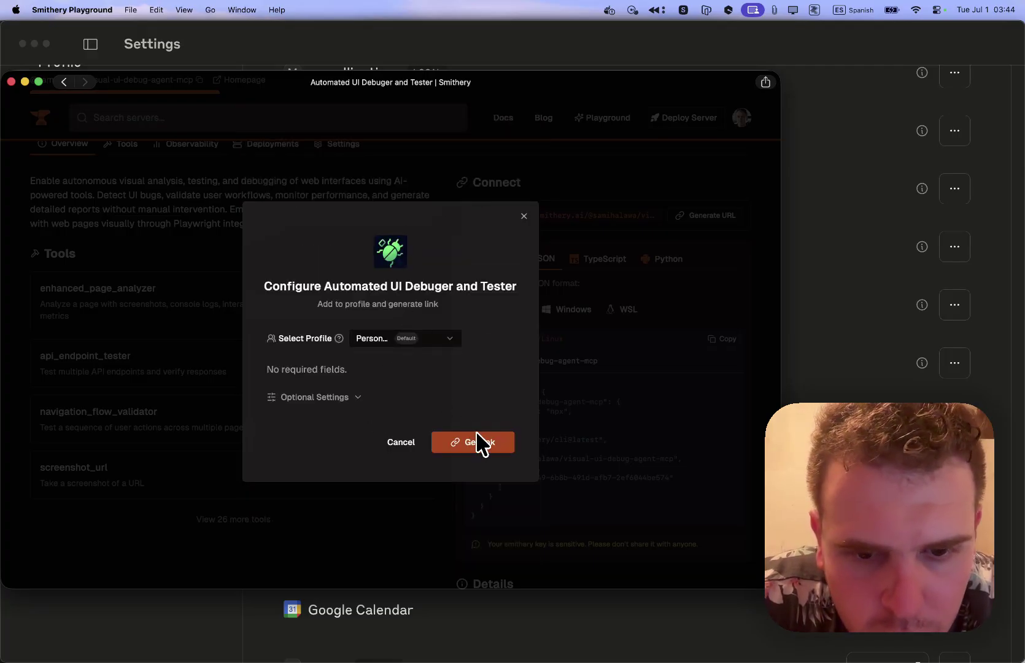
pyautogui.click(480, 442)
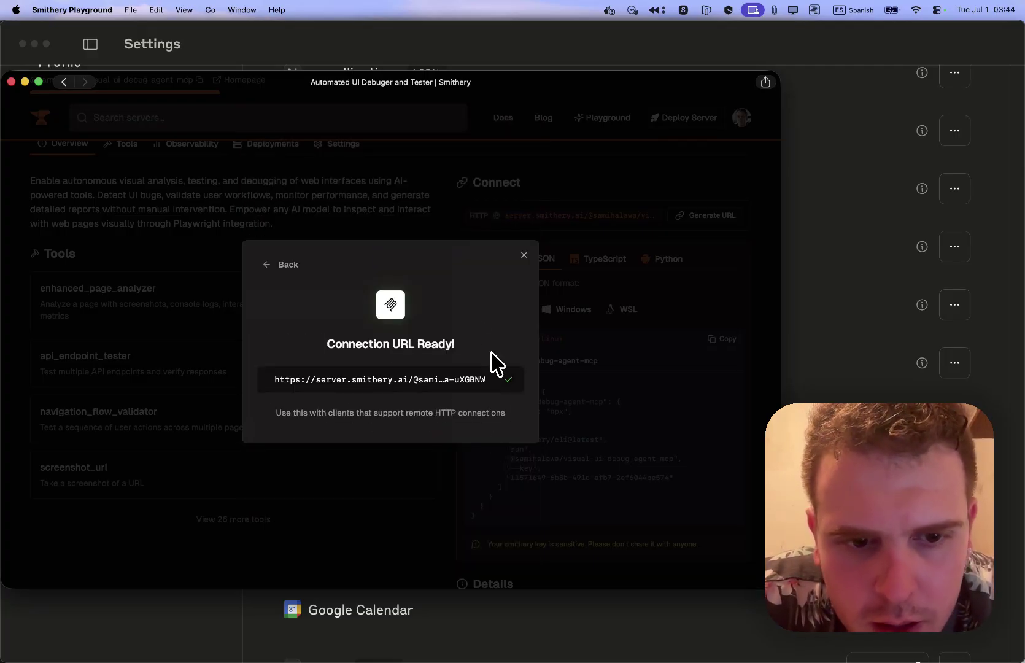
pyautogui.click(316, 198)
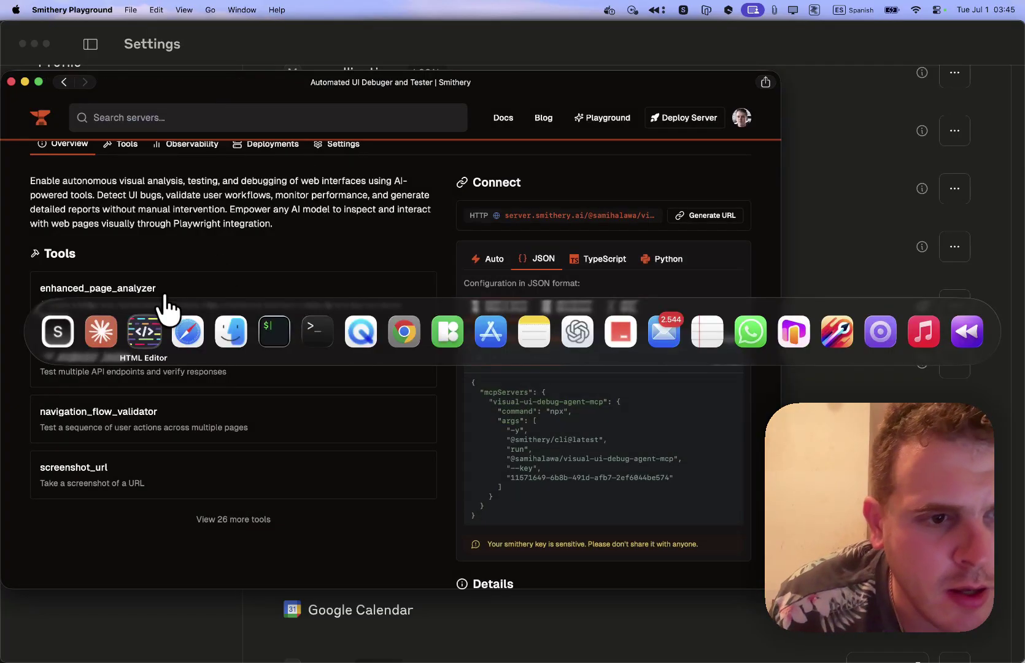
# Step: Return to Claude's integrations and review the whole list, from the connected services to the option for adding an integration
pyautogui.press('super+Tab')
pyautogui.scroll(-8, 446, 310)
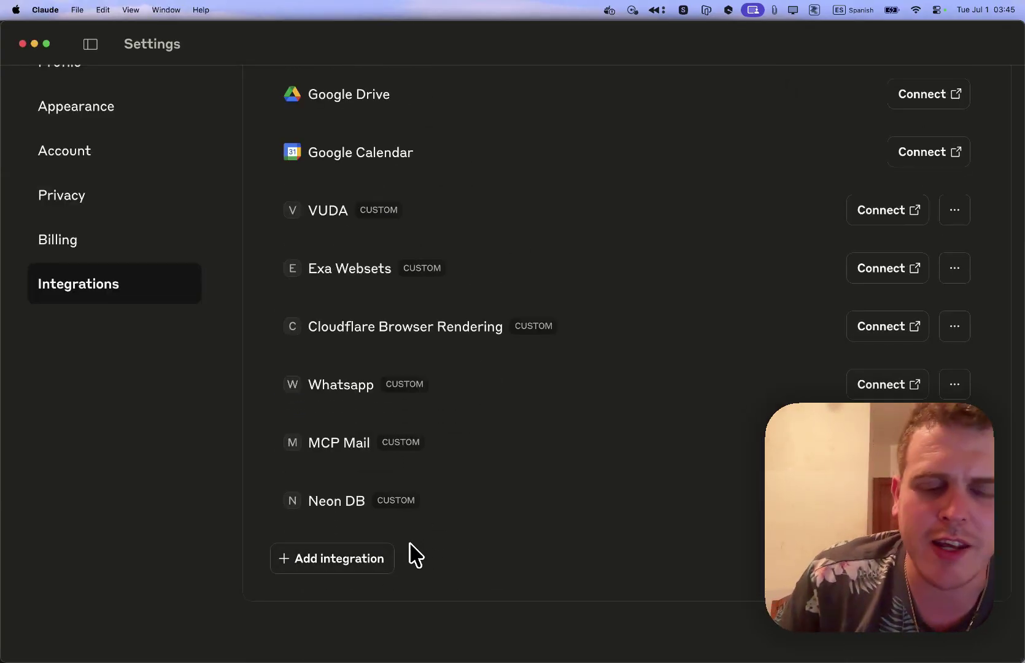
pyautogui.scroll(-10, 521, 460)
pyautogui.scroll(15, 752, 282)
pyautogui.scroll(-10, 878, 390)
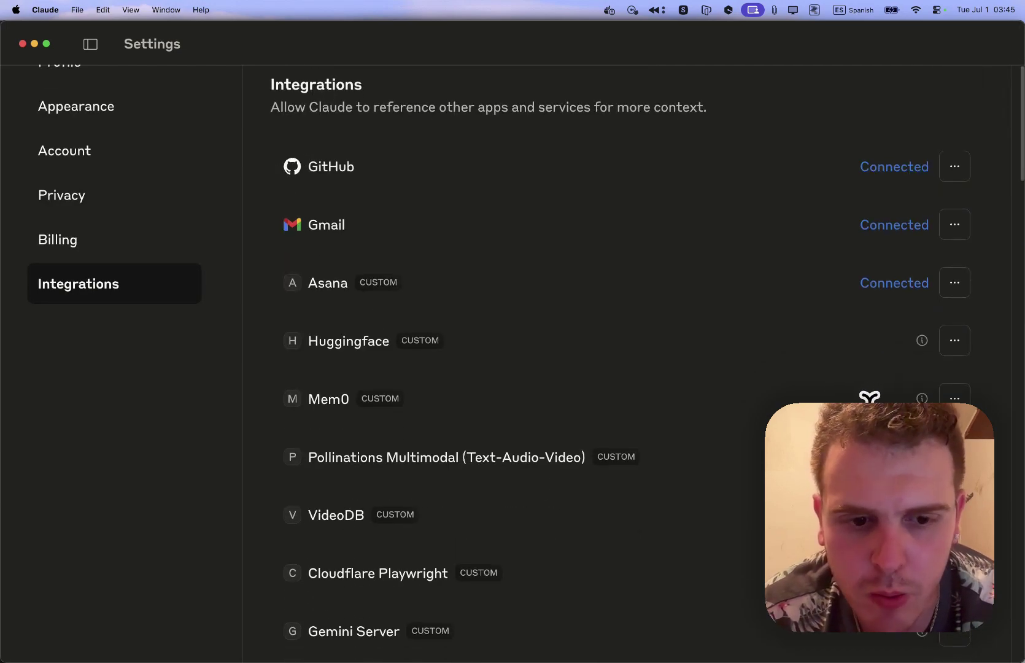
pyautogui.scroll(-20, 668, 455)
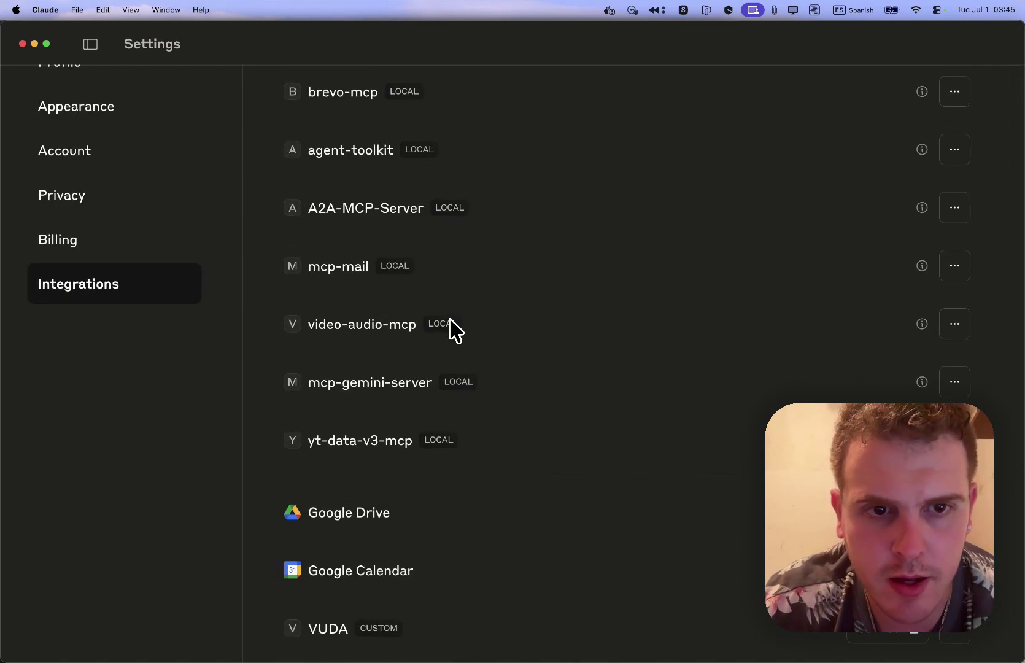
pyautogui.scroll(-5, 380, 614)
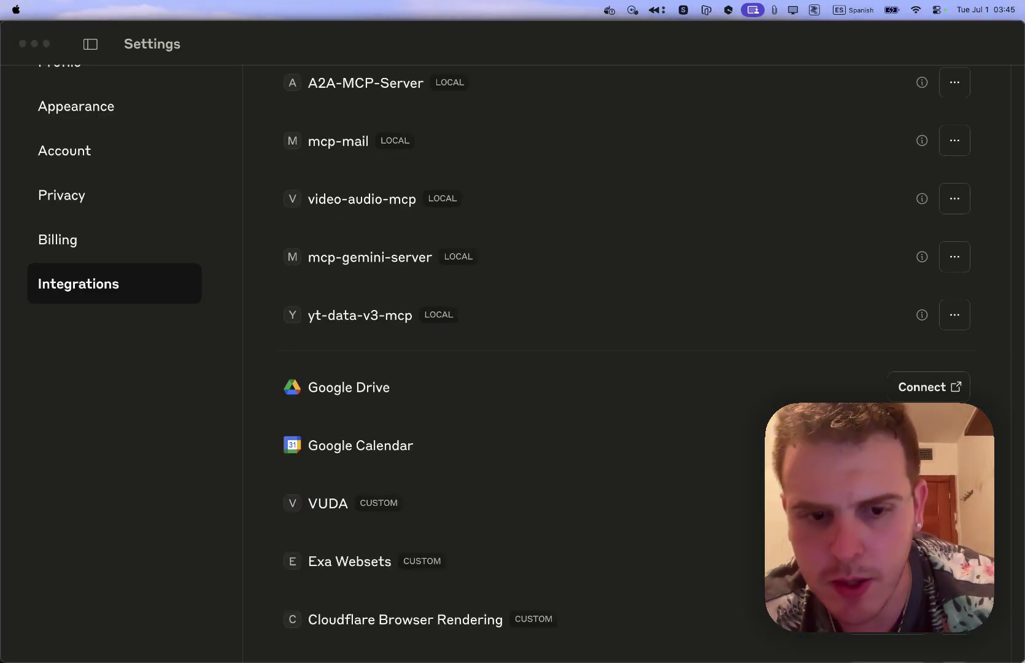
pyautogui.click(827, 35)
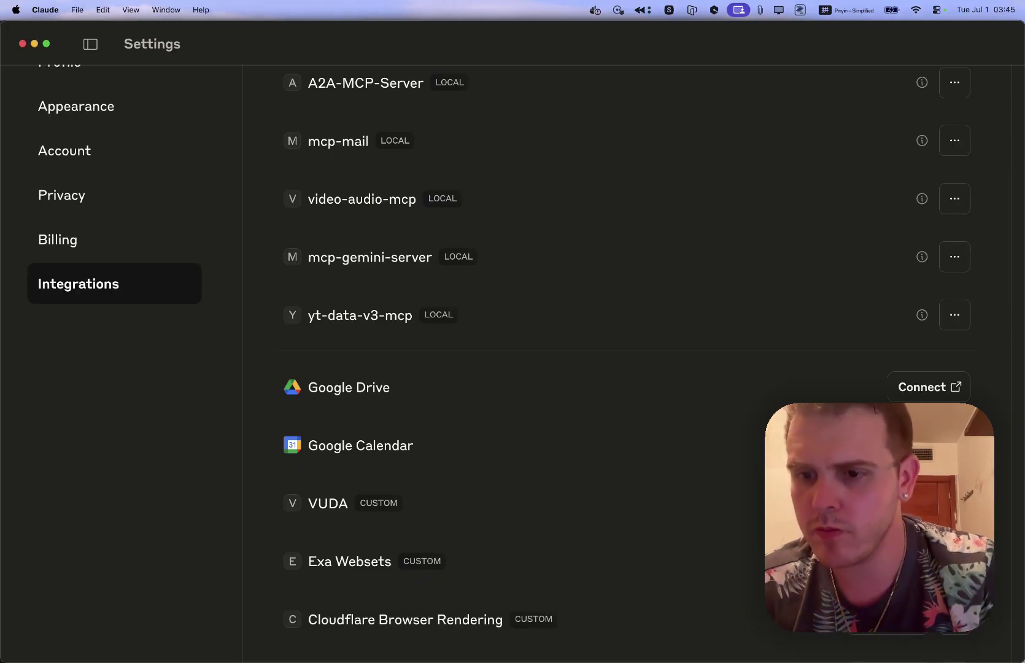
pyautogui.scroll(-5, 653, 534)
# Step: Reload the Claude window and quit the app
pyautogui.press('super+r')
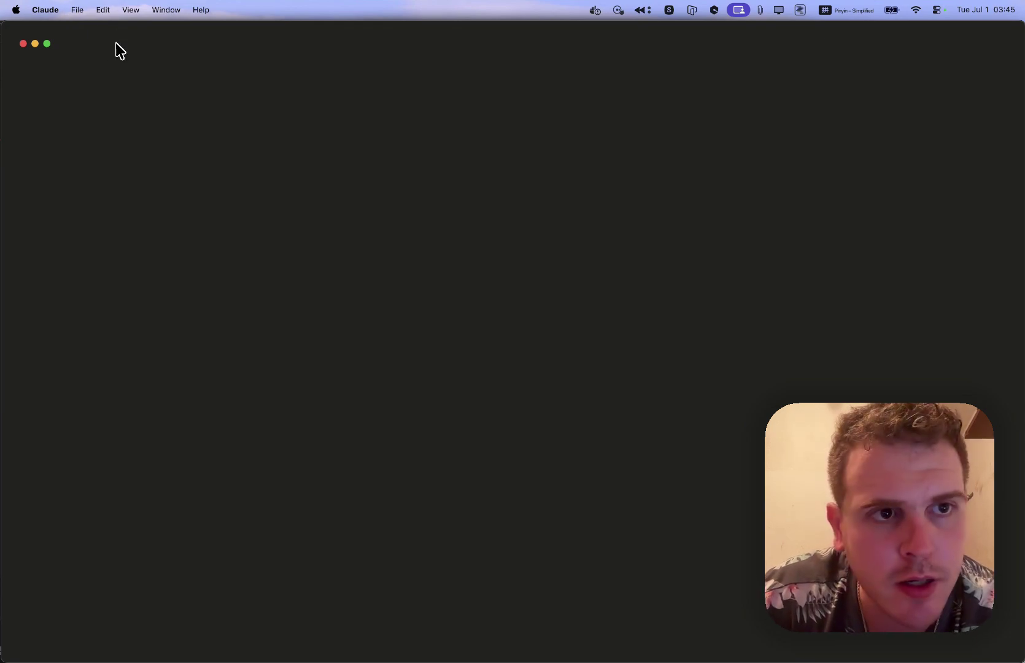
pyautogui.moveTo(121, 68); pyautogui.dragTo(141, 32)
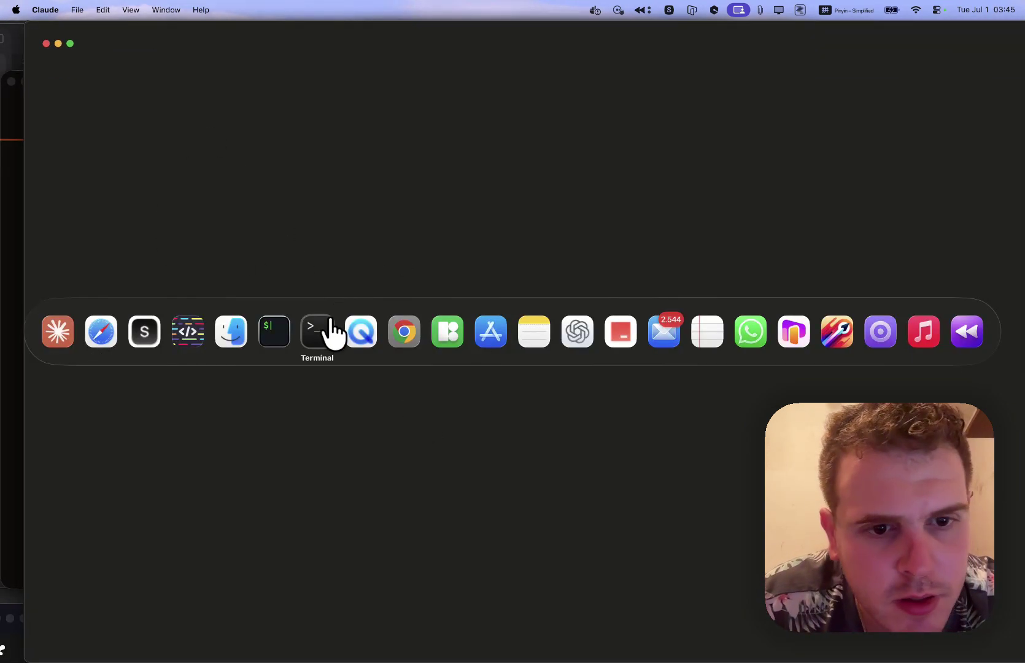
pyautogui.click(336, 314)
pyautogui.press('super+Tab')
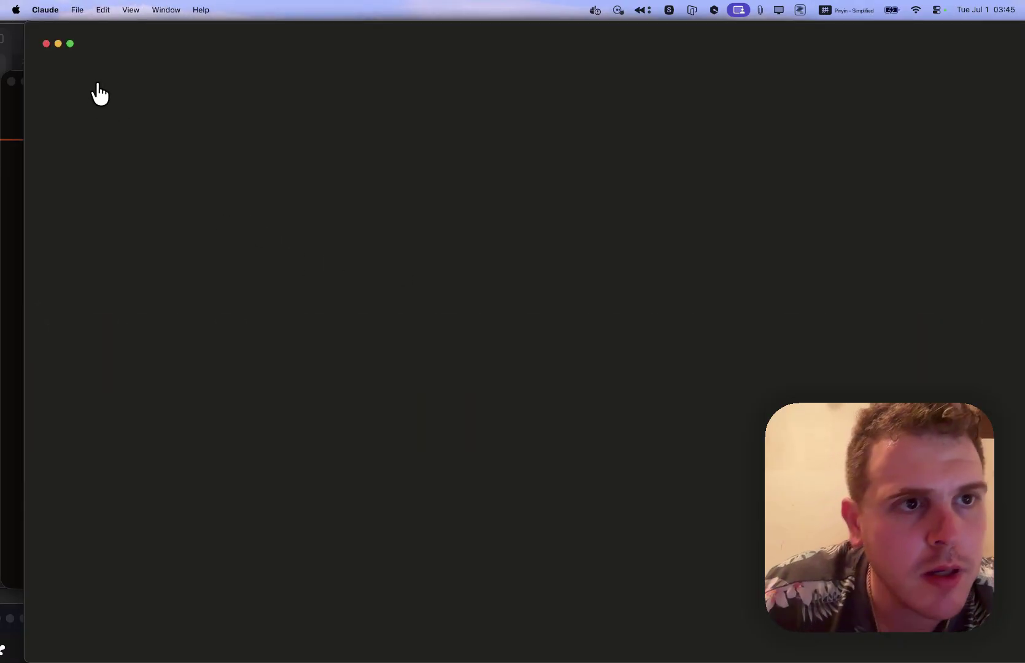
pyautogui.click(52, 15)
pyautogui.press('super+h')
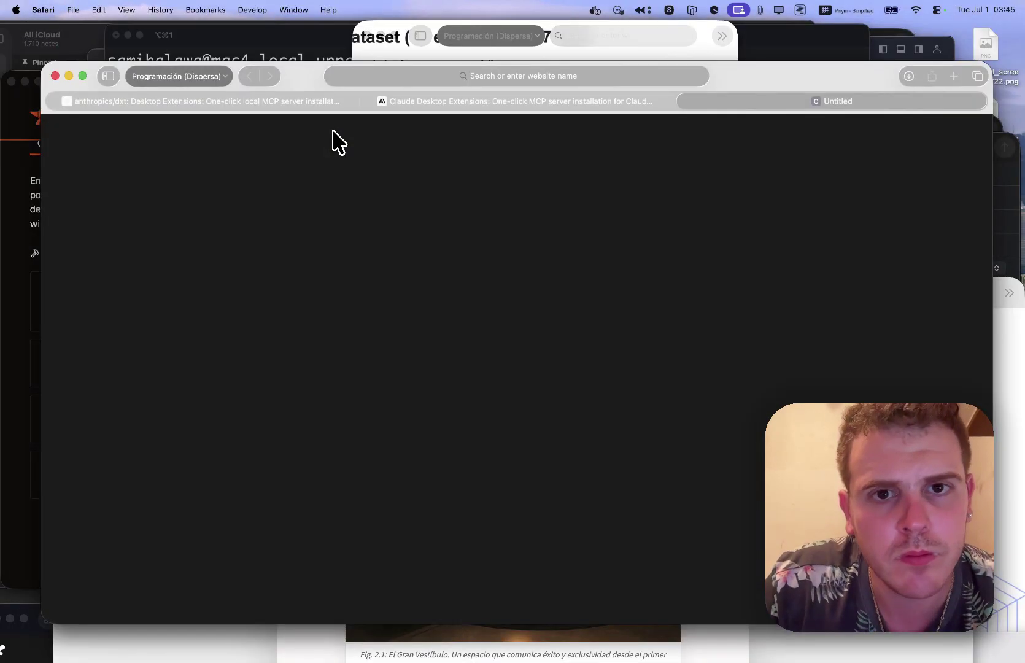
# Step: Search the system for "cl" and relaunch the Claude app
pyautogui.press('super+space')
pyautogui.write('cl')
pyautogui.press('Return')
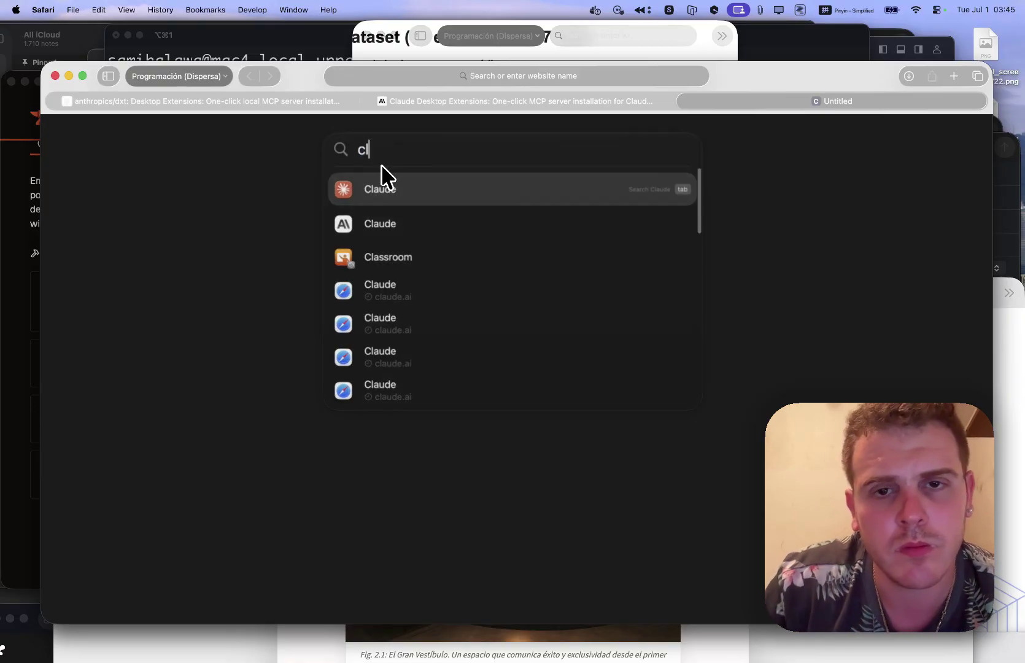
pyautogui.press('Return')
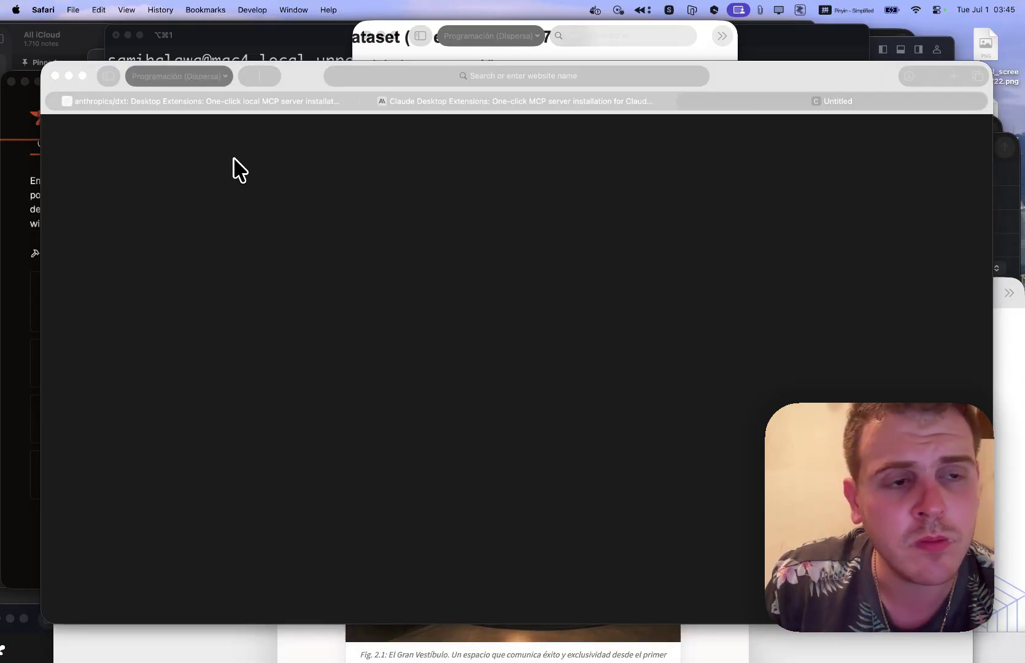
# Step: Bring the relaunched Claude window in front of Smithery and dismiss the smart-claude-history-mcp error notices
pyautogui.scroll(2, 406, 276)
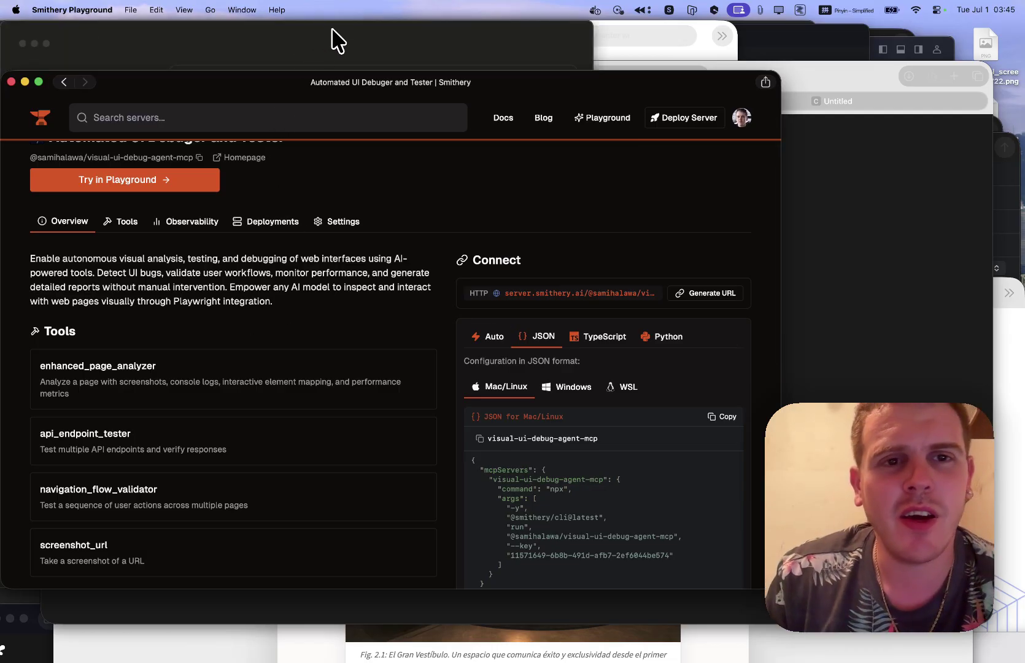
pyautogui.click(338, 42)
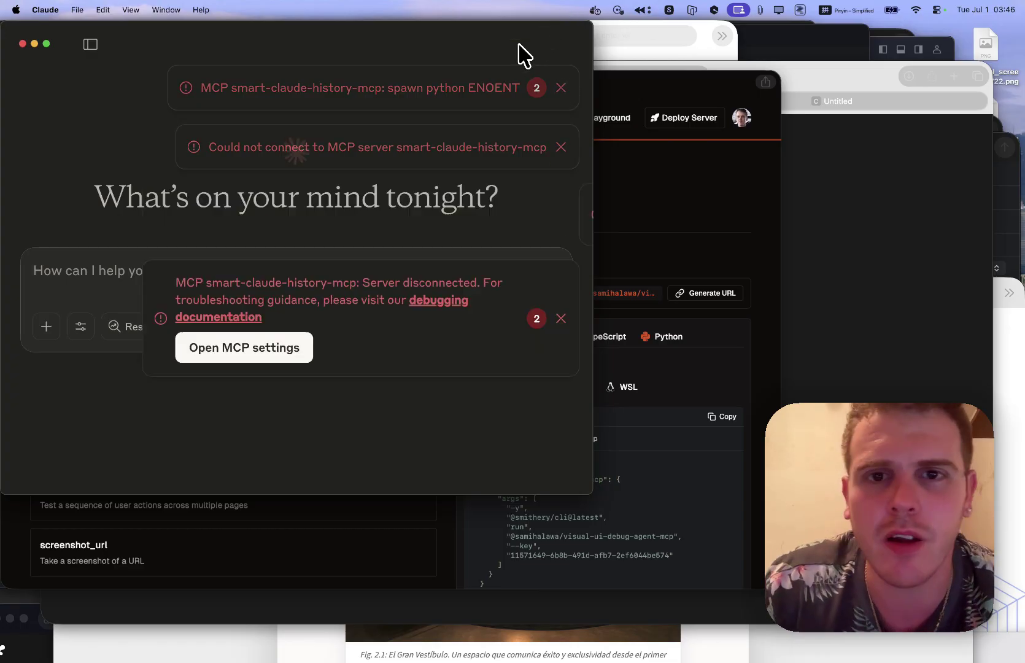
pyautogui.click(561, 124)
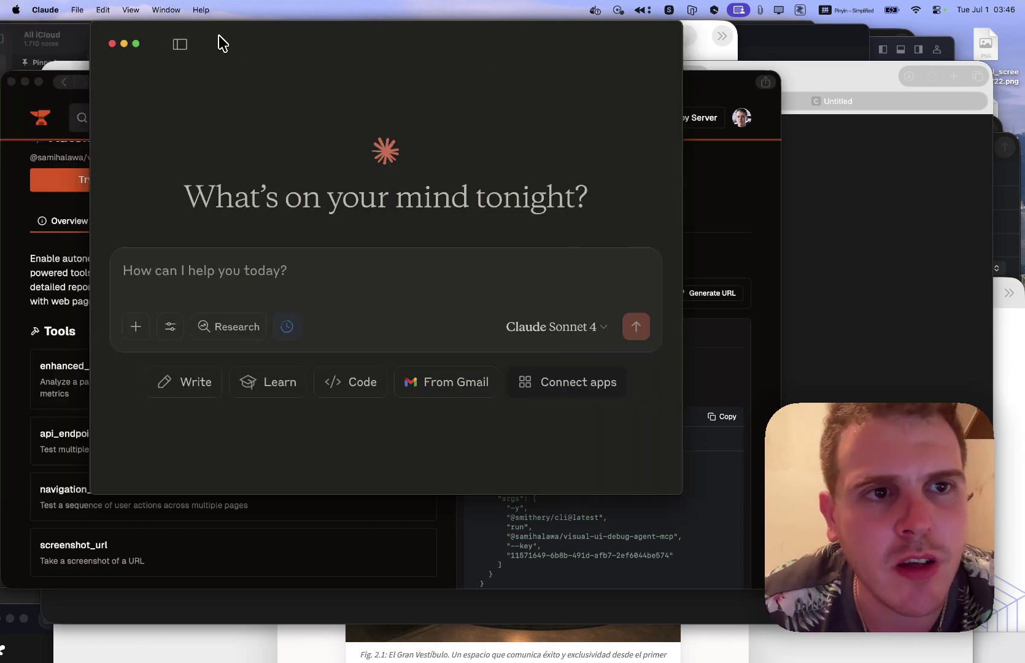
# Step: Move the Claude window toward the screen corner and open the integrations list in its settings, down to the option for adding one
pyautogui.moveTo(219, 42); pyautogui.dragTo(70, 22)
pyautogui.click(43, 16)
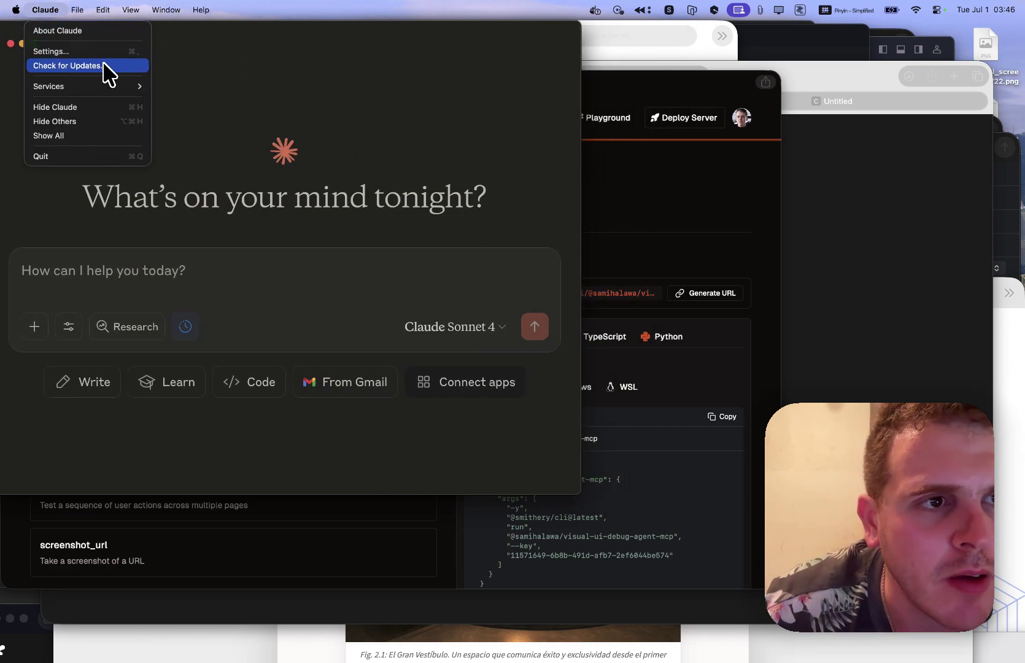
pyautogui.click(227, 107)
pyautogui.click(79, 43)
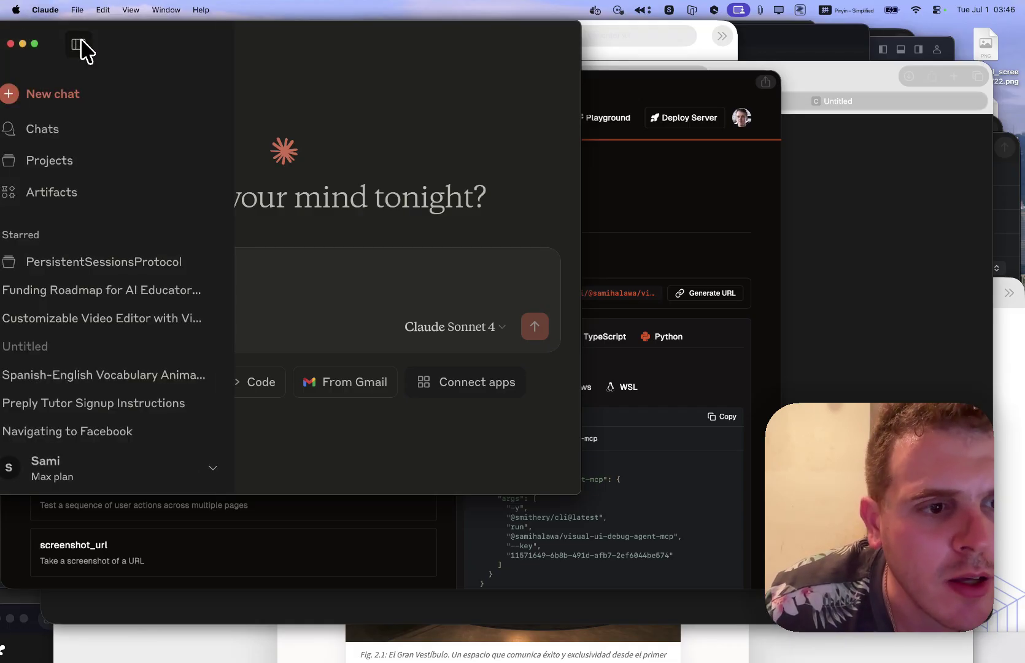
pyautogui.click(101, 460)
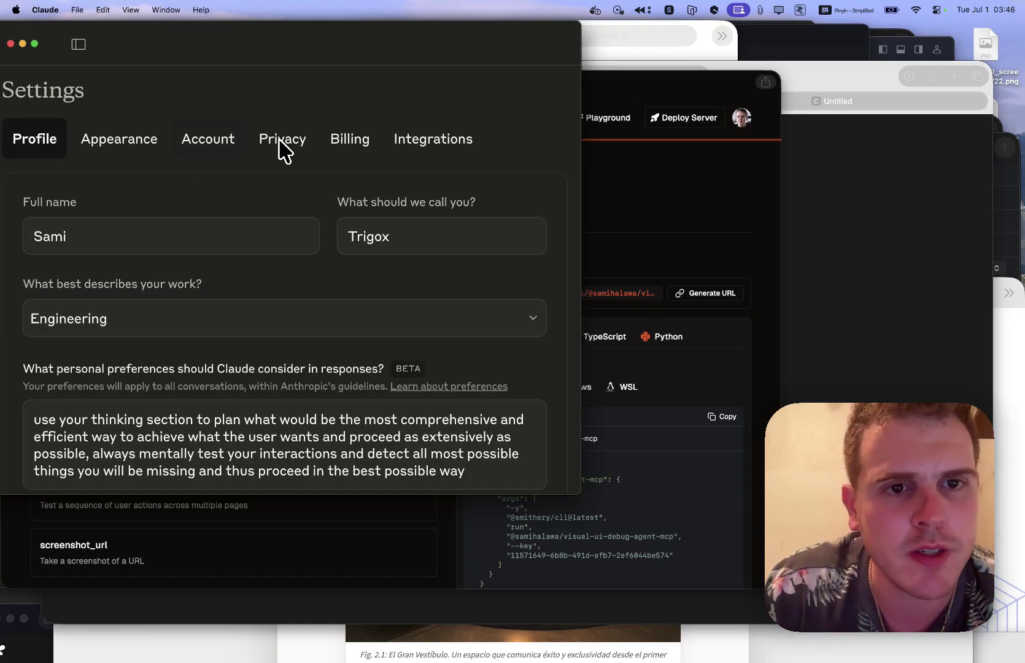
pyautogui.click(448, 138)
pyautogui.scroll(-15, 473, 295)
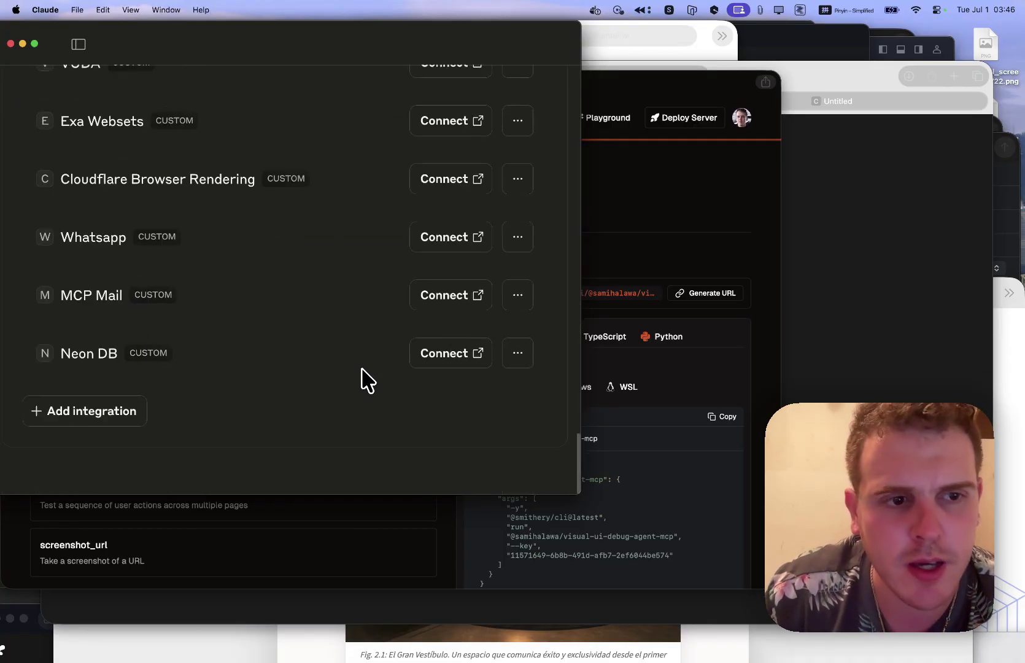
# Step: Start a new custom integration and paste the Smithery server URL for visual-ui-debug-agent-mcp, including its API key, as the integration URL
pyautogui.click(111, 430)
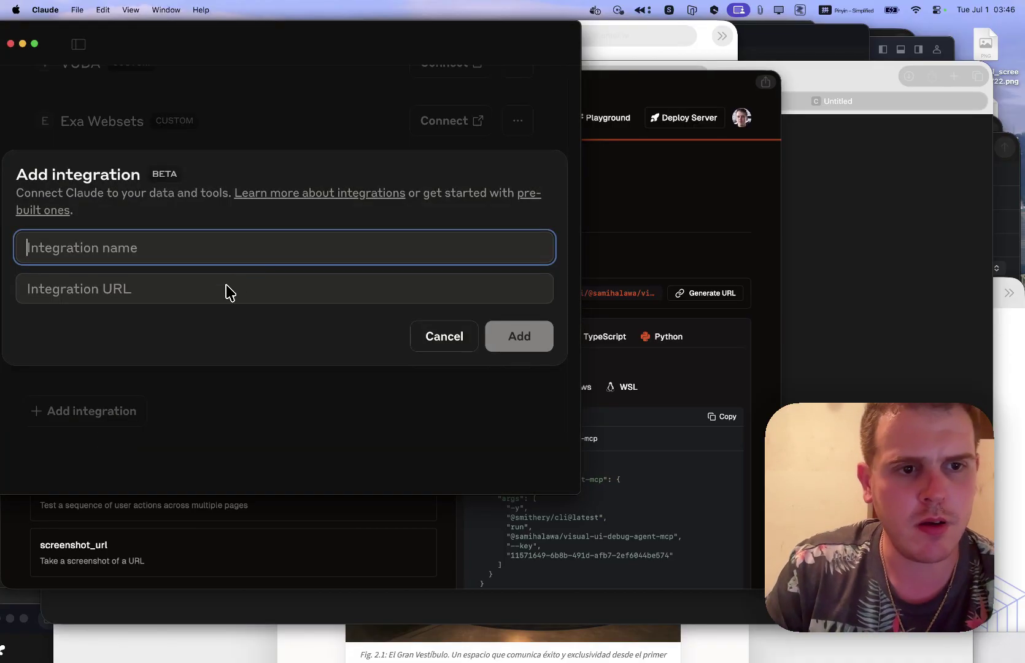
pyautogui.click(222, 289)
pyautogui.press('super+v')
# Step: Name the integration "Visual UI Debug Agent VUDA" and add it to Claude
pyautogui.click(308, 234)
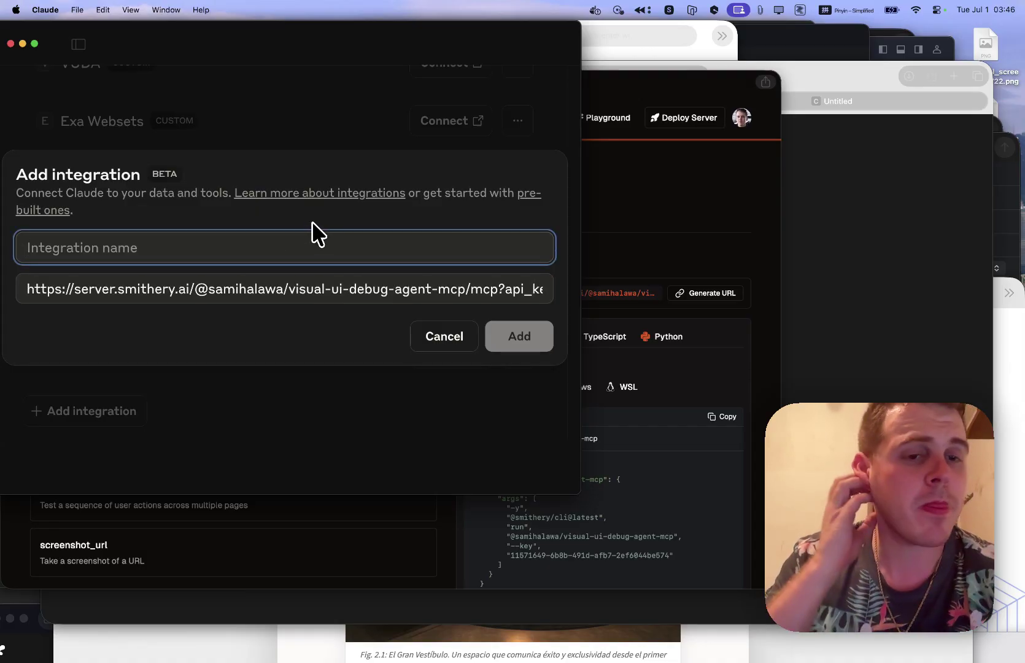
pyautogui.write('Vi')
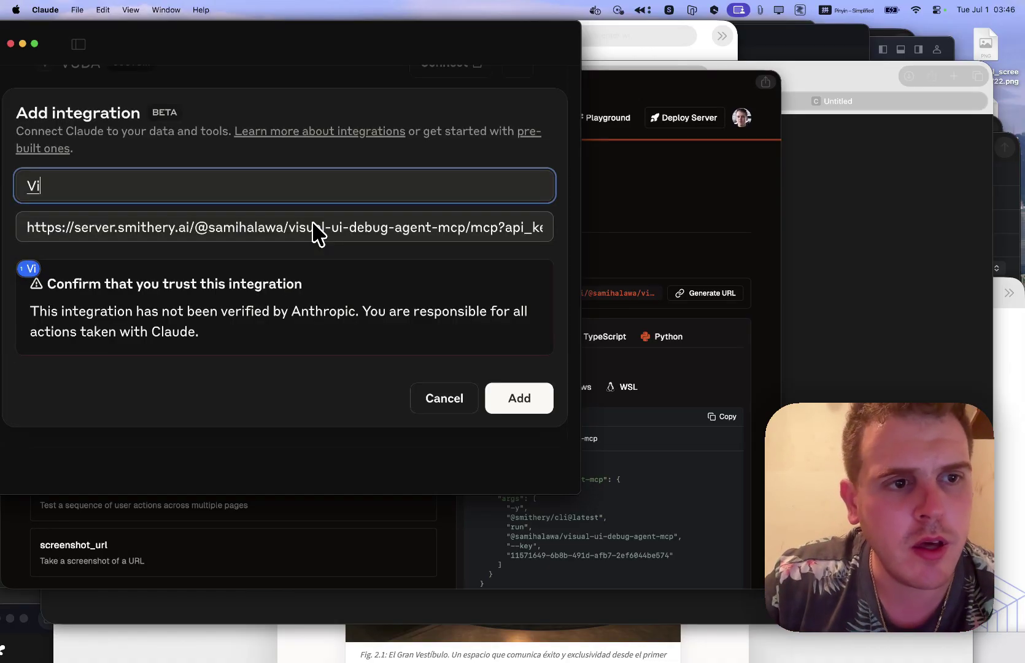
pyautogui.write('sual')
pyautogui.hotkey('ctrl', 'space')
pyautogui.write('D')
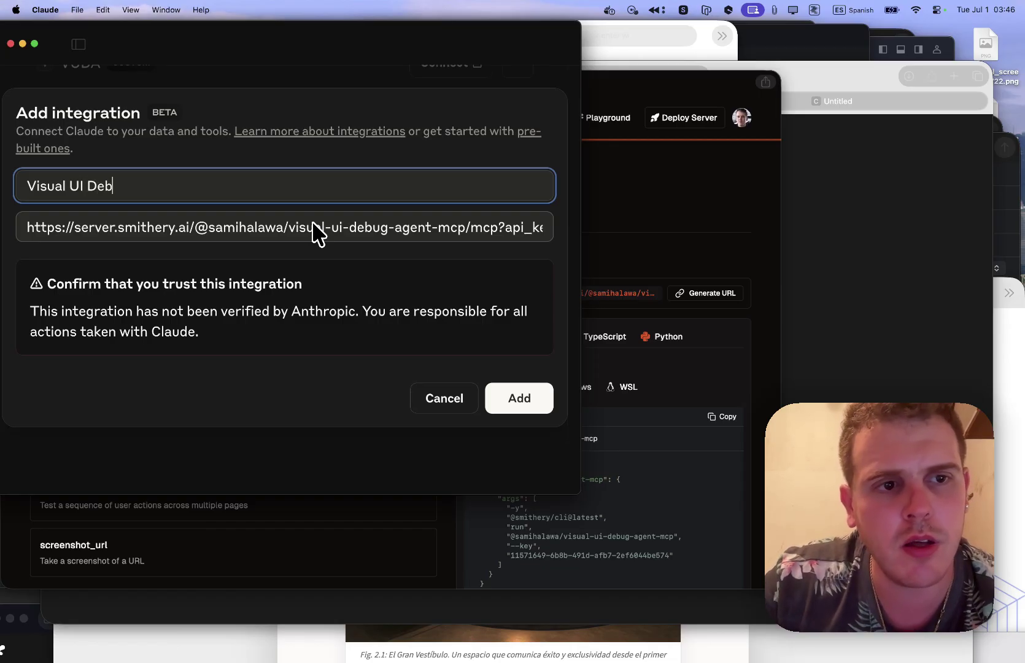
pyautogui.write('ebug Agent')
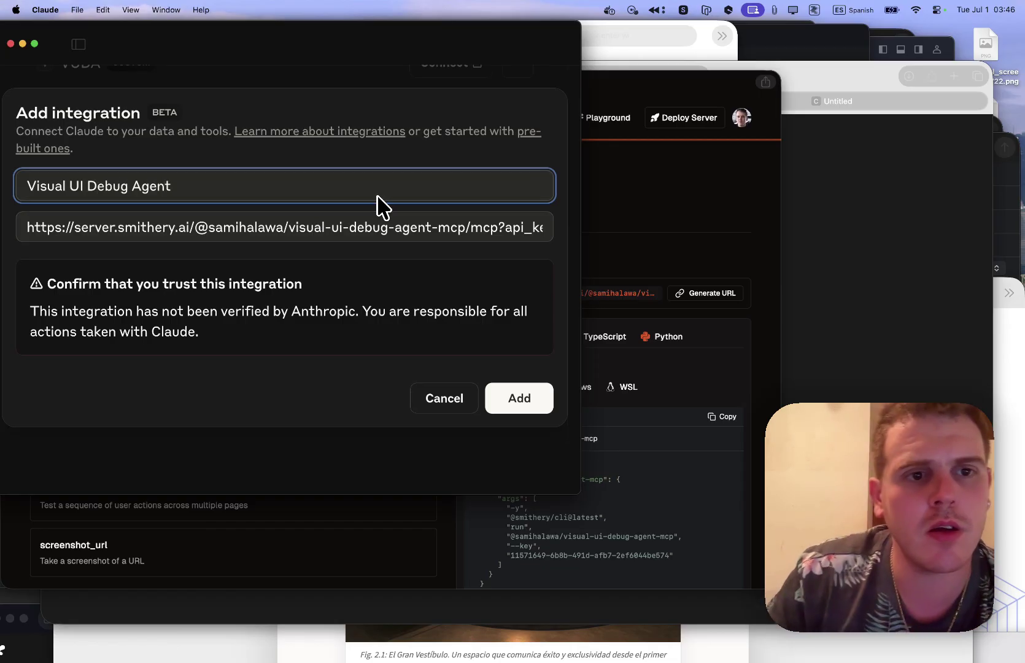
pyautogui.write(' VUDA')
pyautogui.press('super+a')
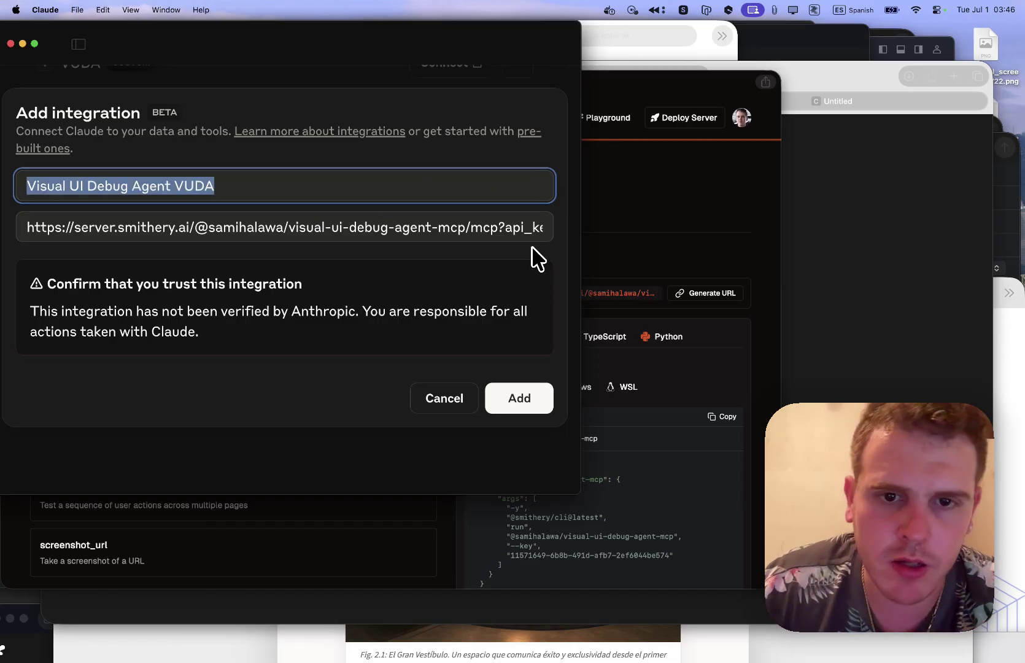
pyautogui.click(535, 390)
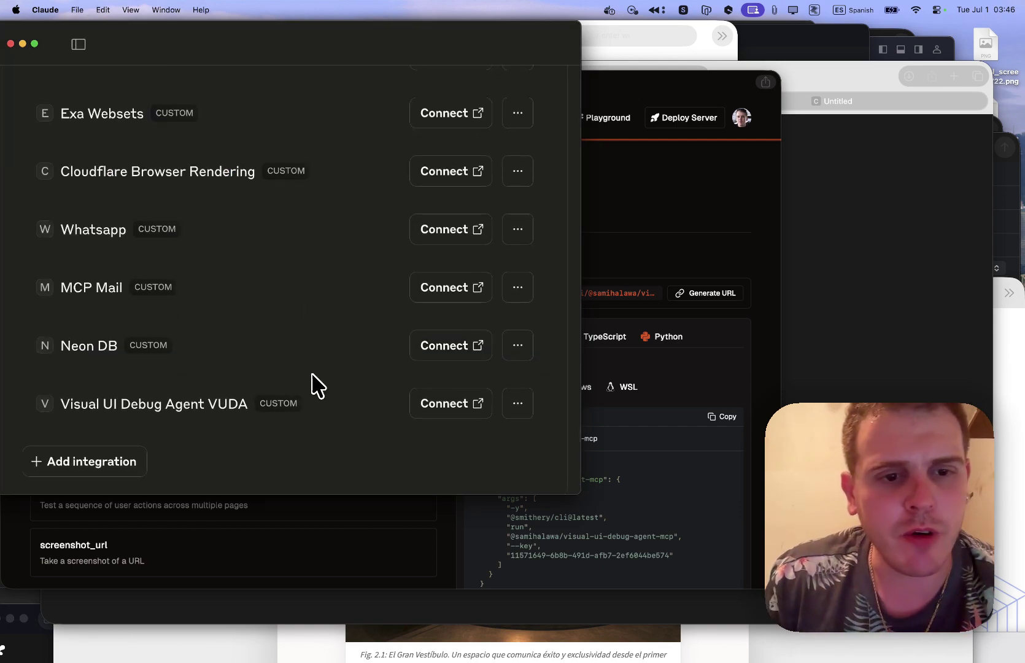
# Step: Connect the Visual UI Debug Agent VUDA integration and dismiss the smart-claude-history-mcp error notices
pyautogui.click(466, 403)
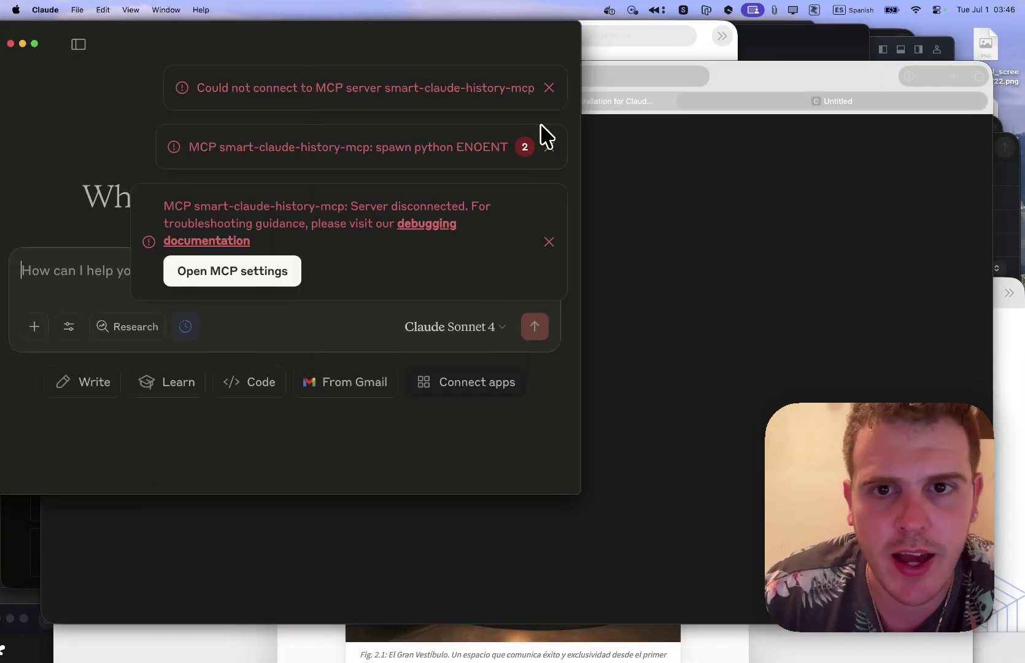
pyautogui.click(549, 89)
pyautogui.click(550, 91)
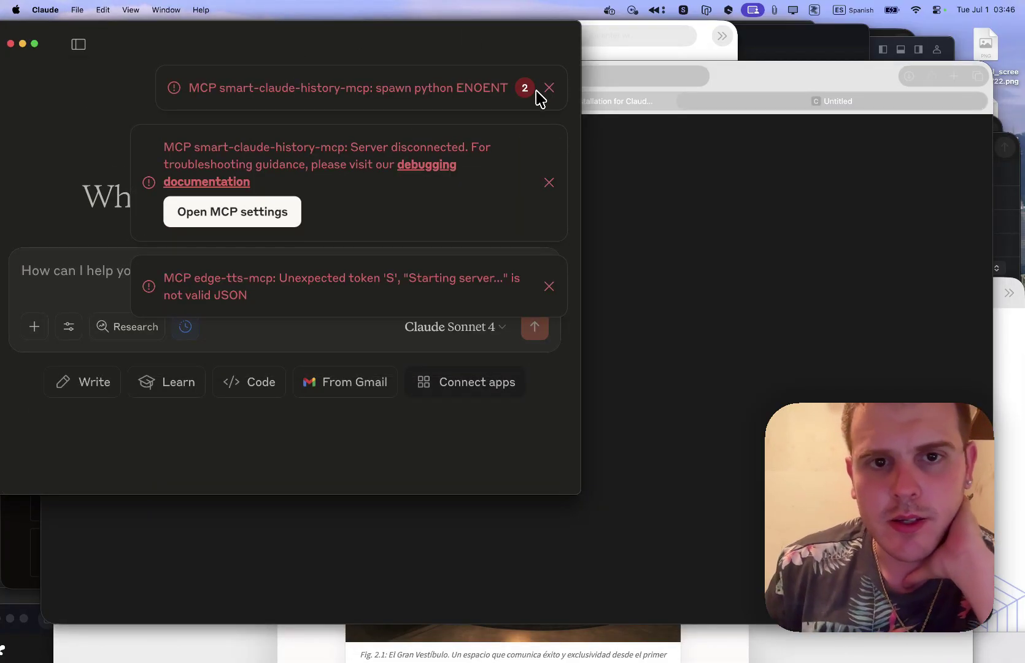
# Step: Examine the chat's search and tools list for the Visual UI Debug Agent entry and the status of the other integrations
pyautogui.click(69, 326)
pyautogui.scroll(-10, 183, 407)
pyautogui.scroll(3, 242, 419)
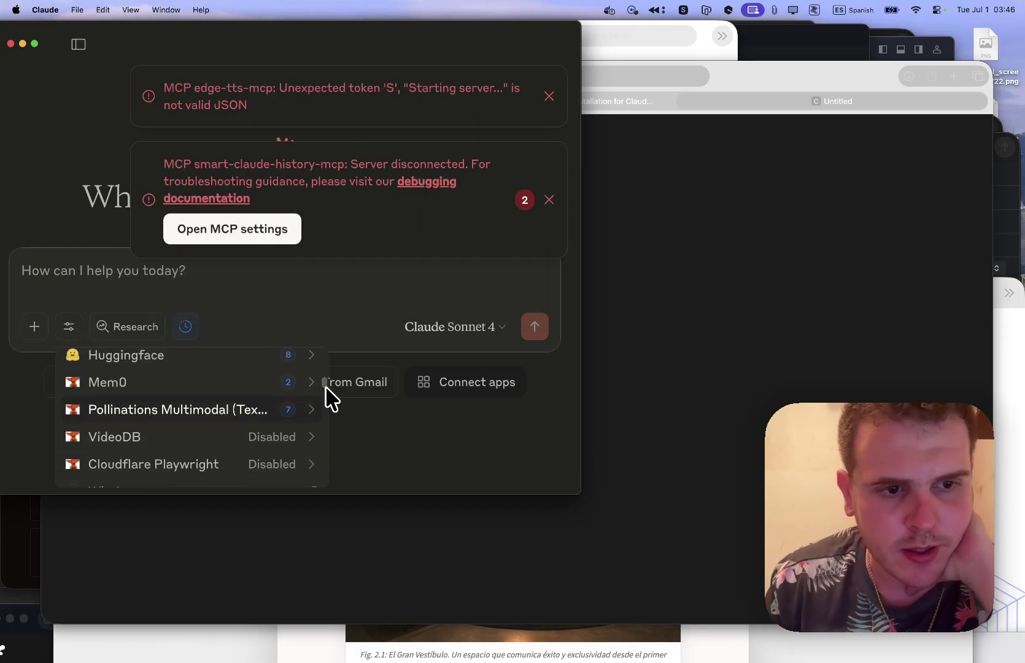
pyautogui.scroll(5, 258, 429)
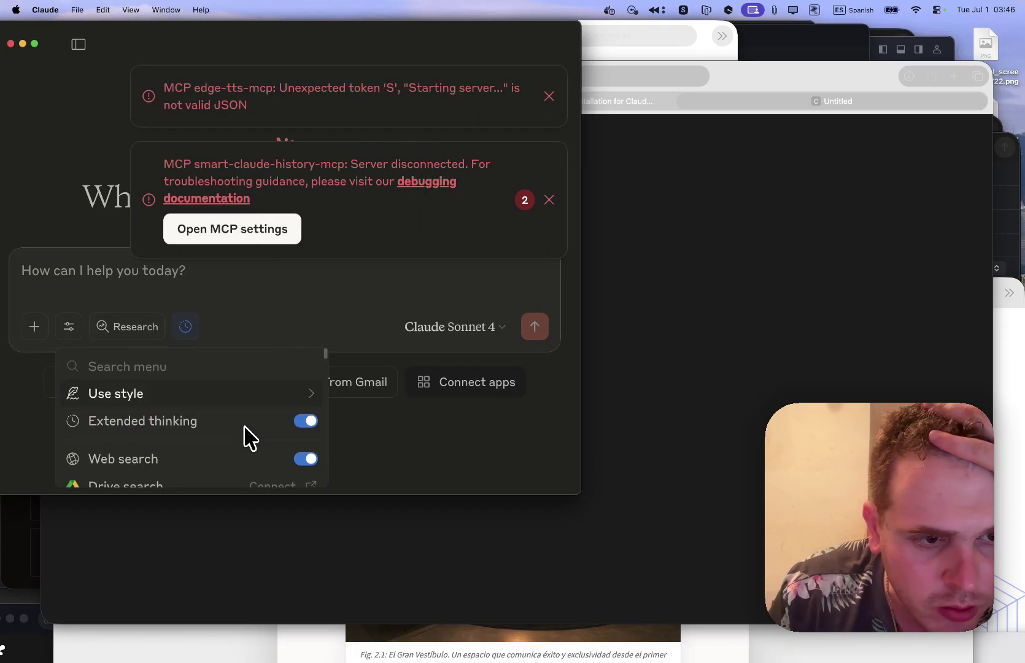
pyautogui.scroll(-5, 245, 441)
pyautogui.scroll(-1, 264, 434)
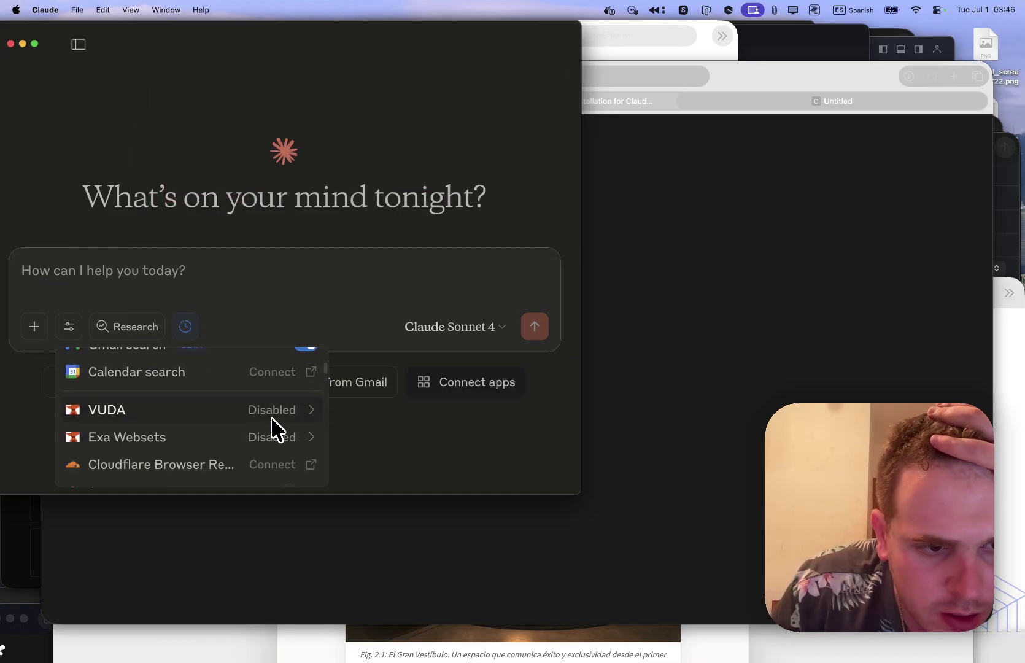
pyautogui.scroll(-4, 300, 445)
pyautogui.scroll(-2, 295, 437)
pyautogui.scroll(-1, 288, 442)
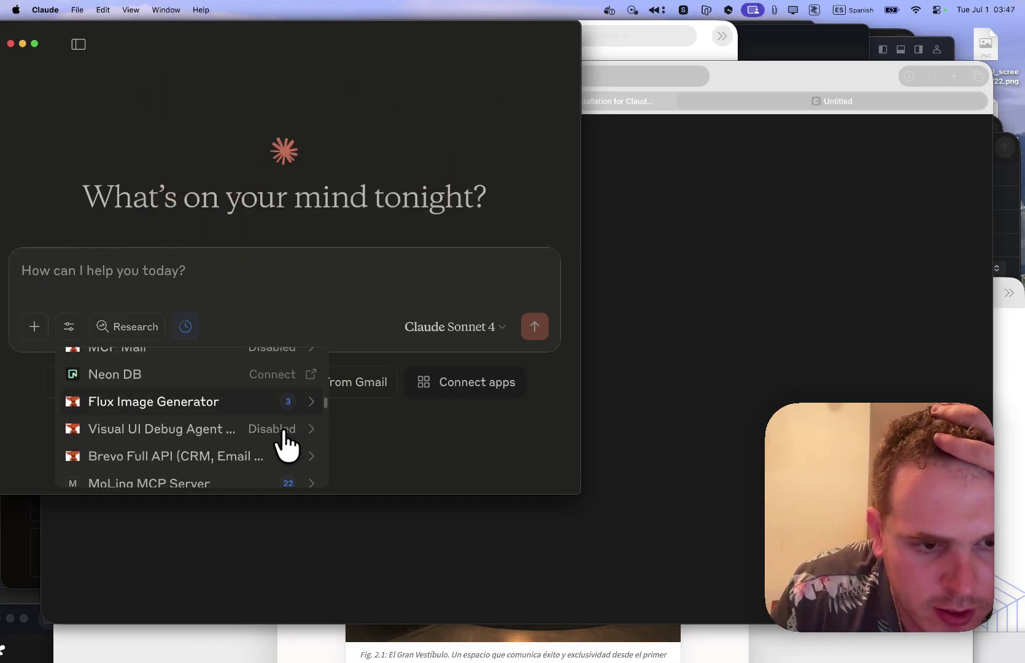
pyautogui.click(412, 422)
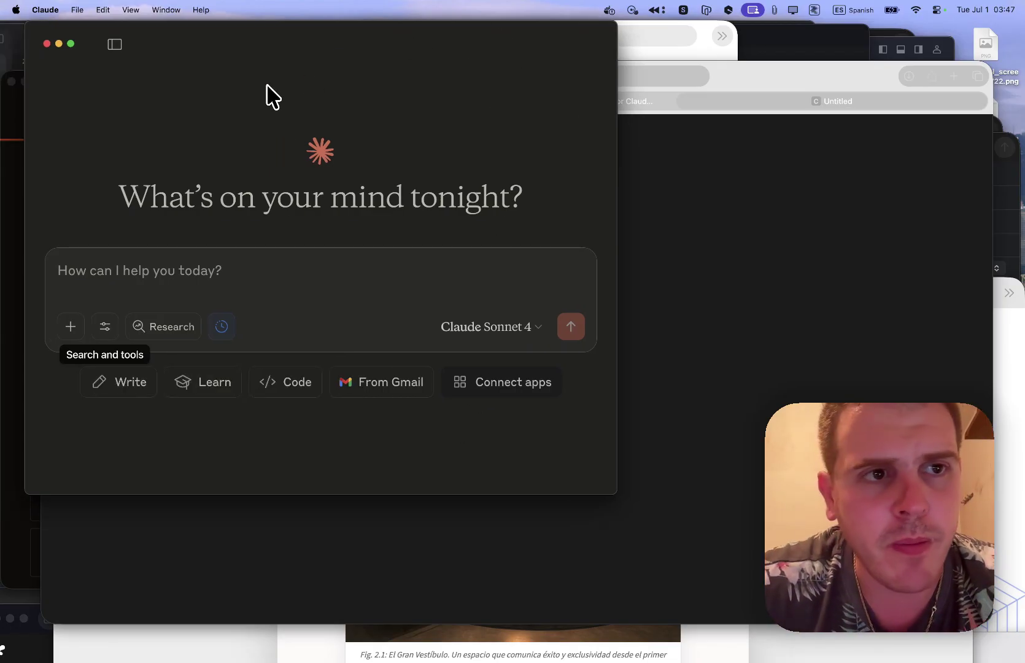
# Step: Enlarge the Claude window to fill the whole screen
pyautogui.doubleClick(224, 30)
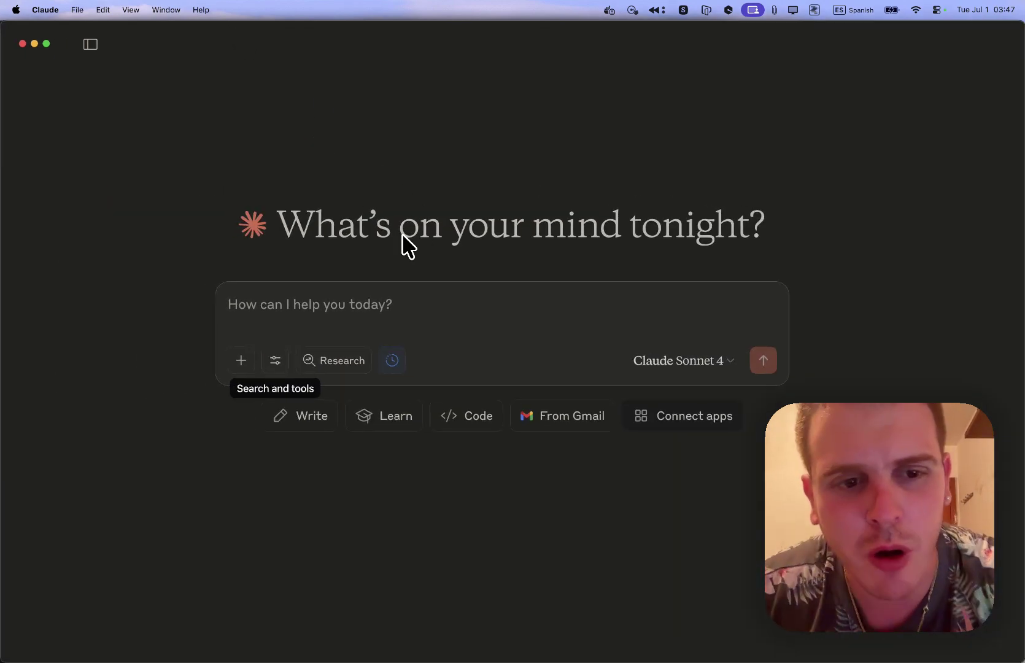
pyautogui.press('super')
pyautogui.press('super')
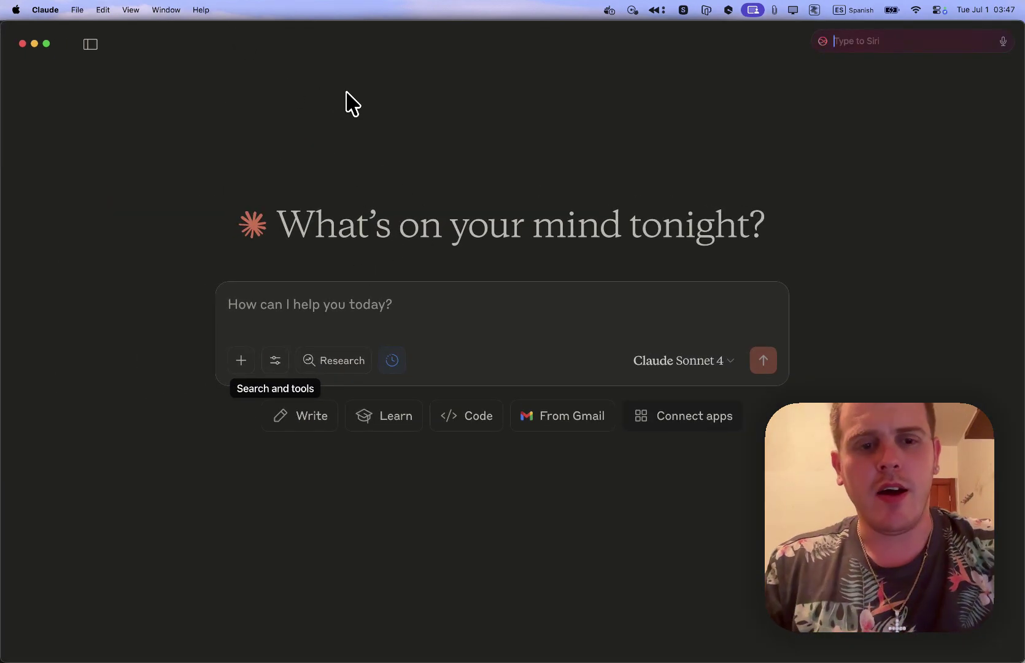